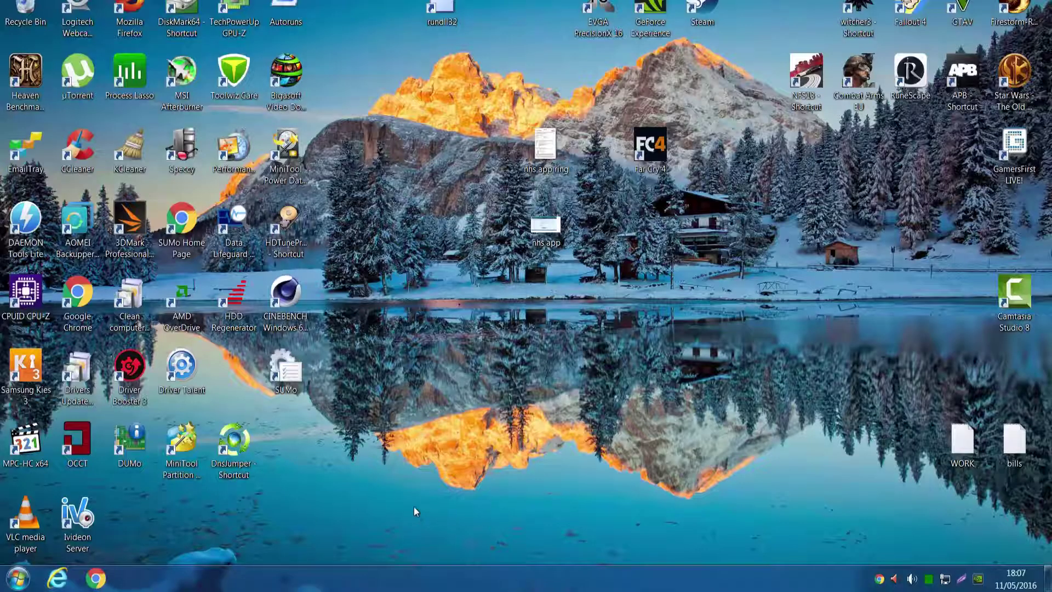
Launch Firestorm and log in with the remembered account, starting at the last location.
click(1006, 19)
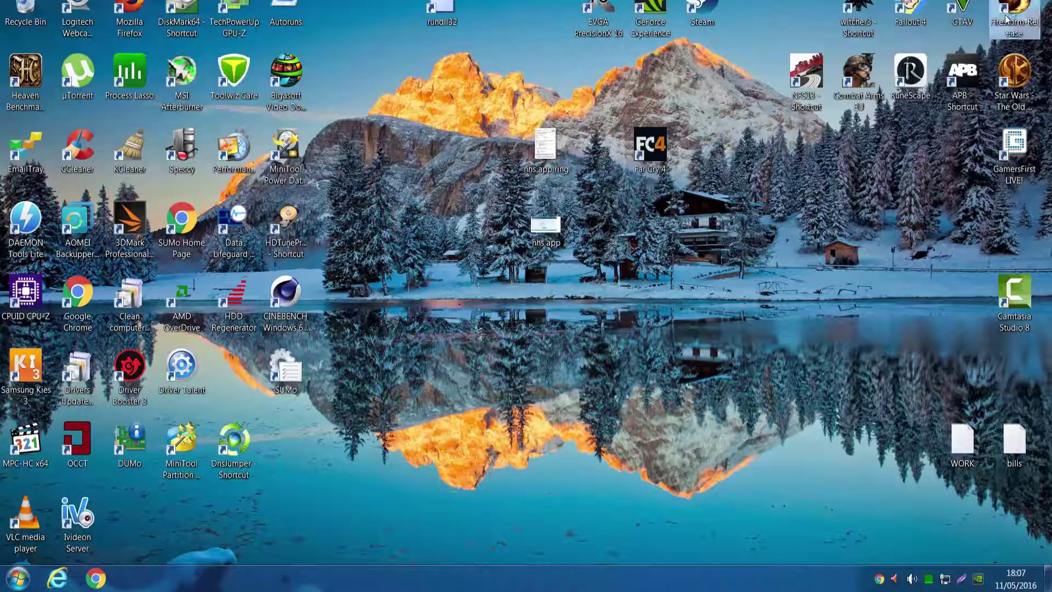
double_click(1007, 19)
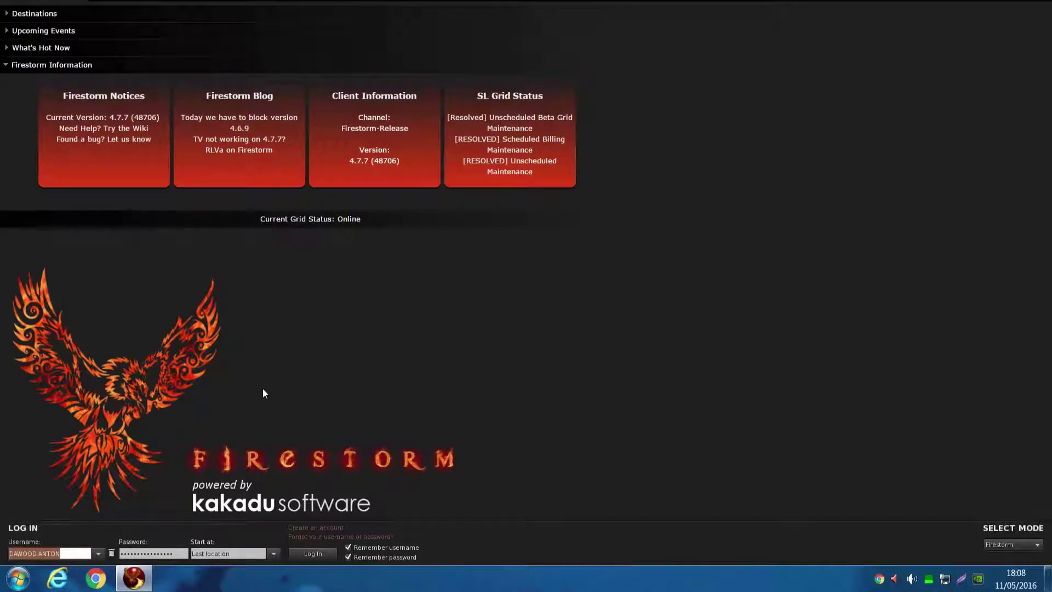
click(30, 13)
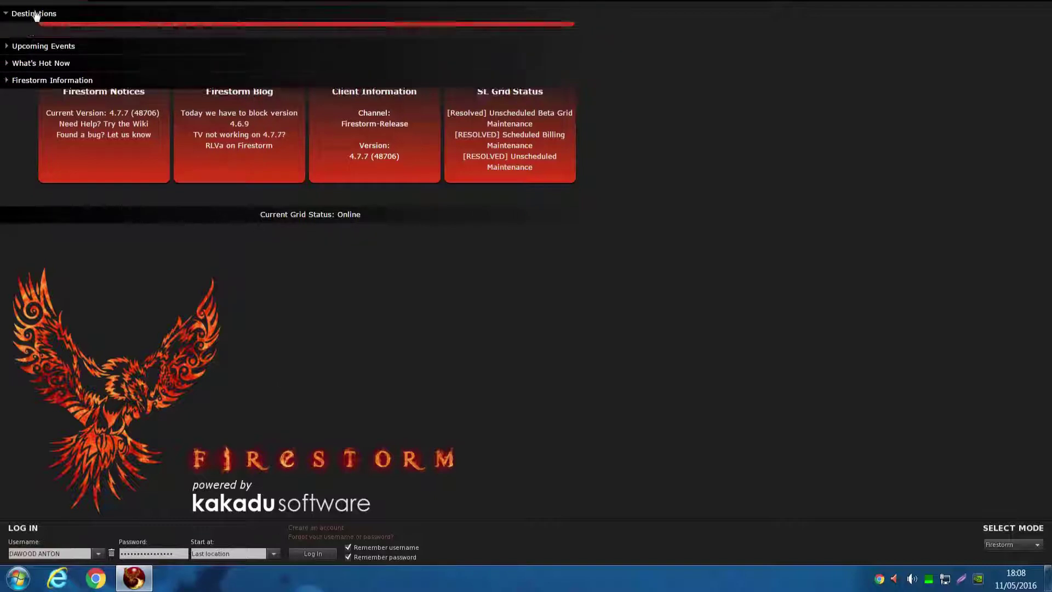
click(534, 84)
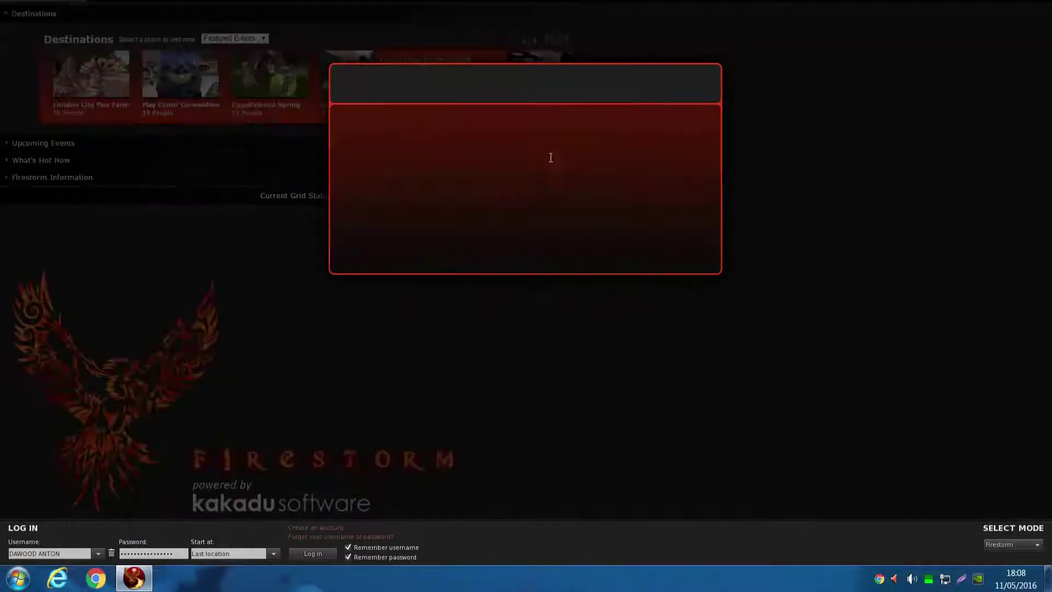
click(316, 557)
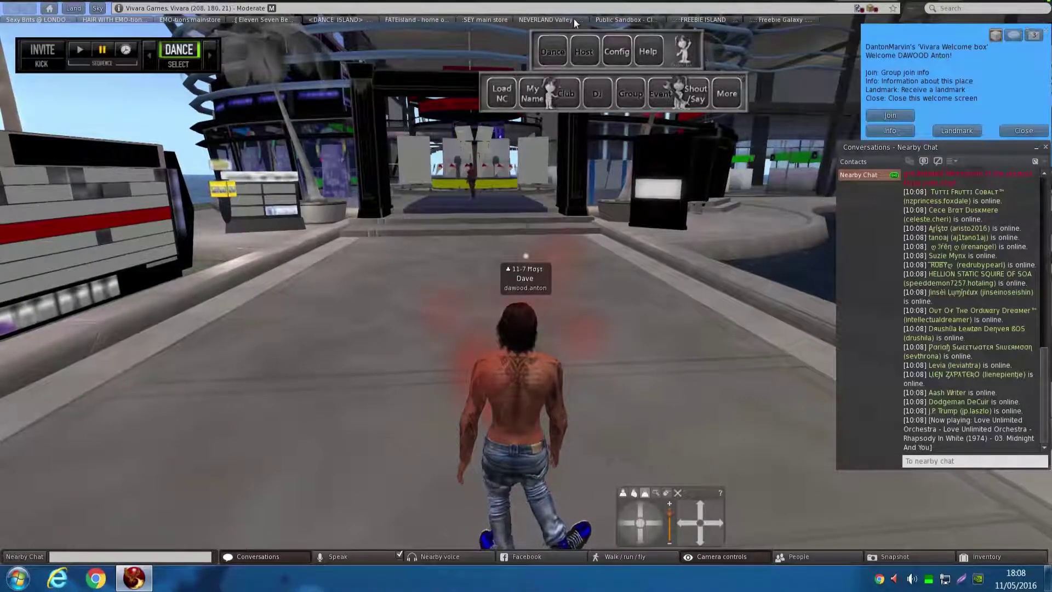
Teleport to the Public Sandbox favourite landmark and walk the avatar forward from the arrival point.
click(621, 20)
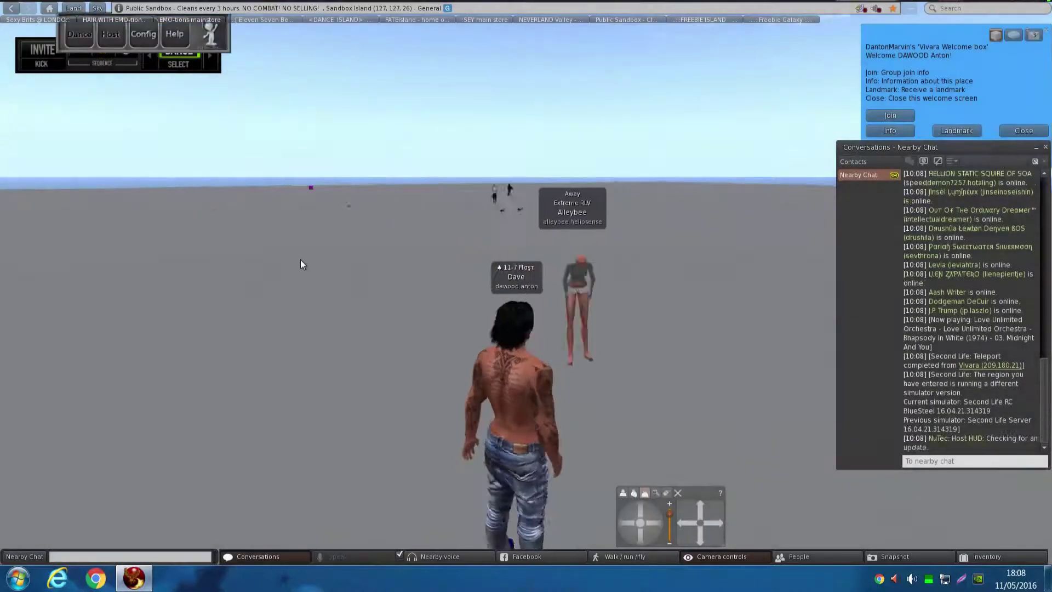
key(Up)
key(Up)
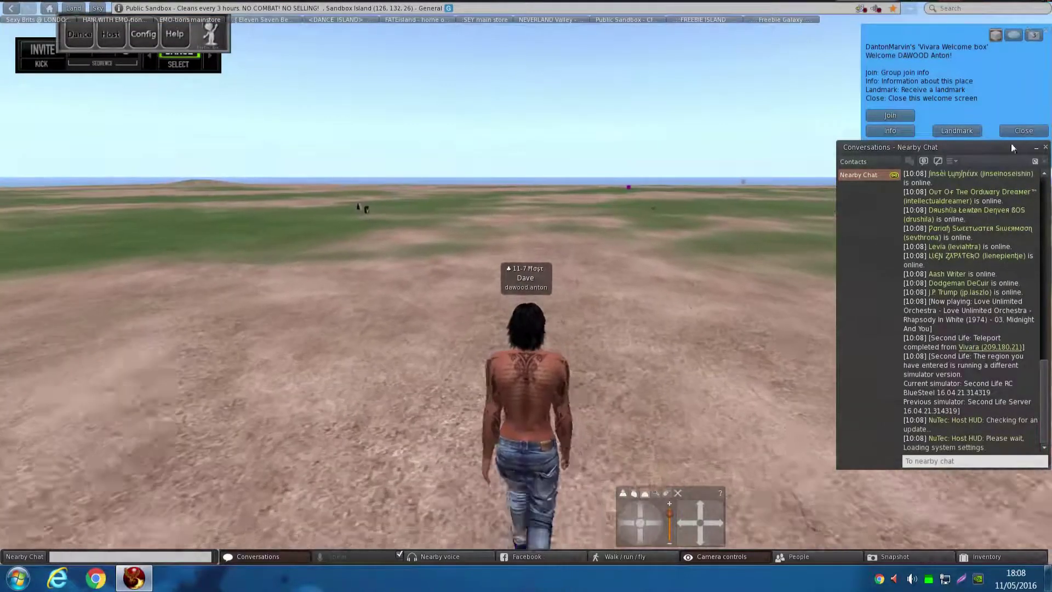
key(Up)
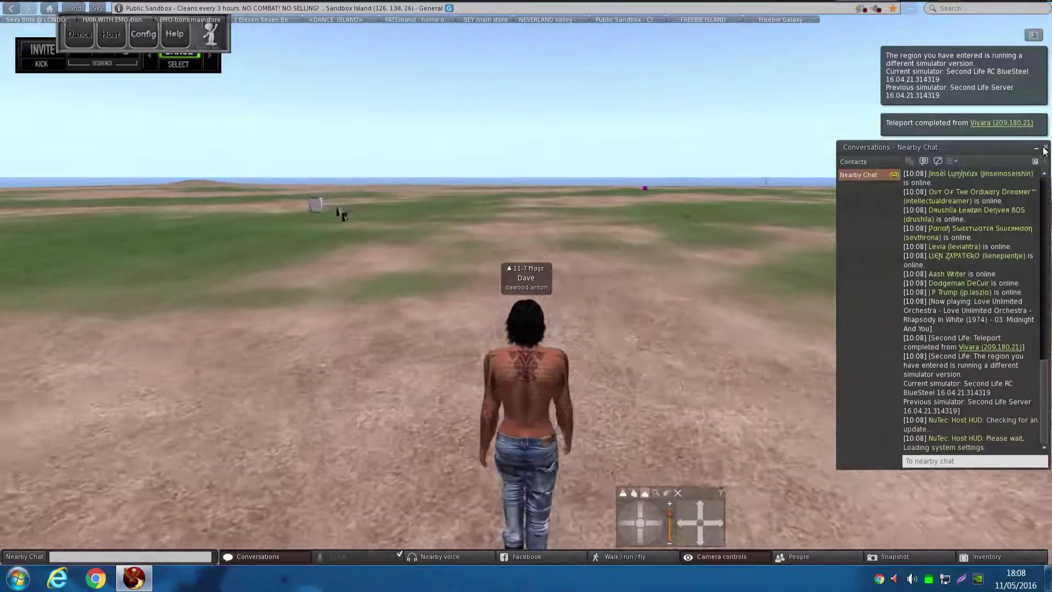
Close the Conversations window and the teleport notifications, walk further across the sandbox and orbit the camera to face the avatar.
click(1045, 147)
click(1046, 47)
key(Up)
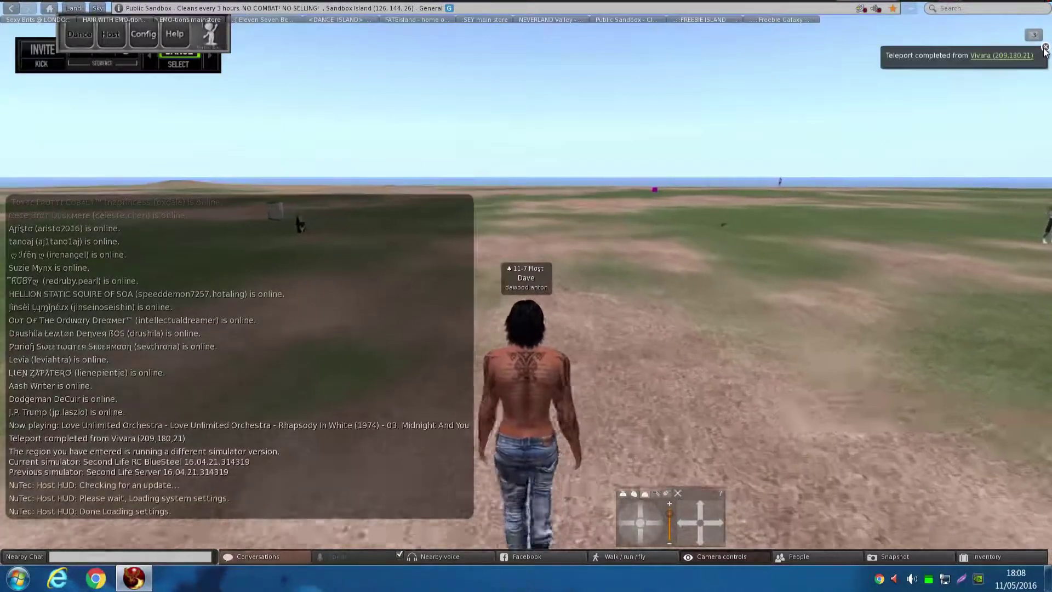
key(Up)
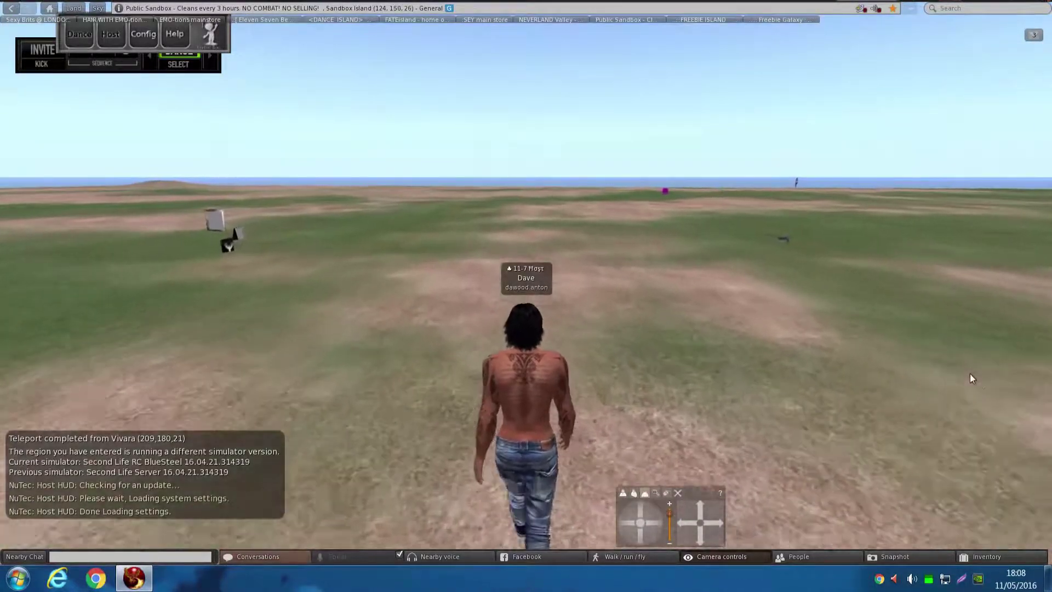
key(Up)
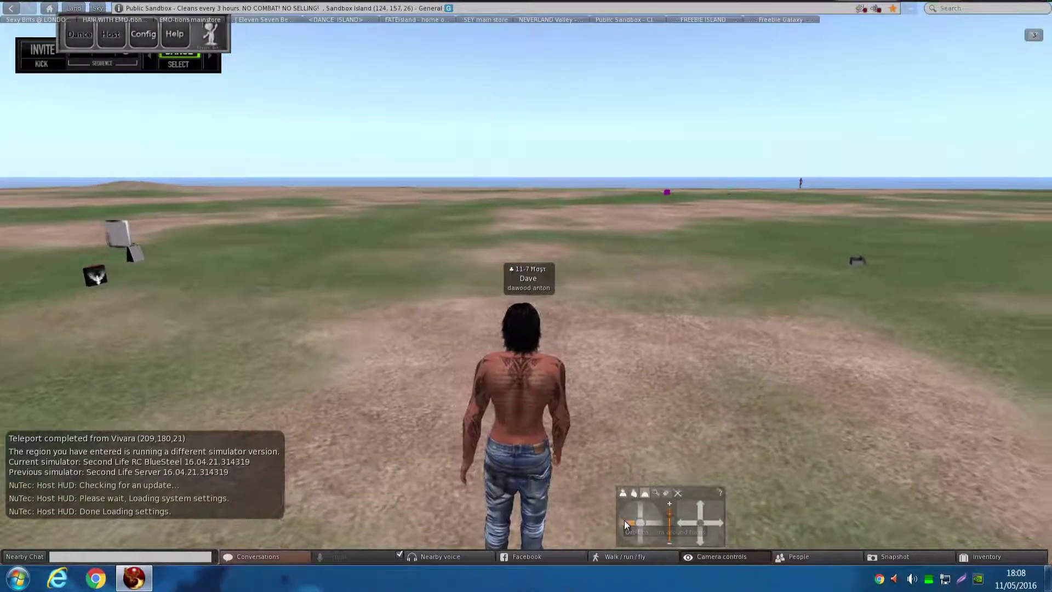
drag(623, 520, 624, 521)
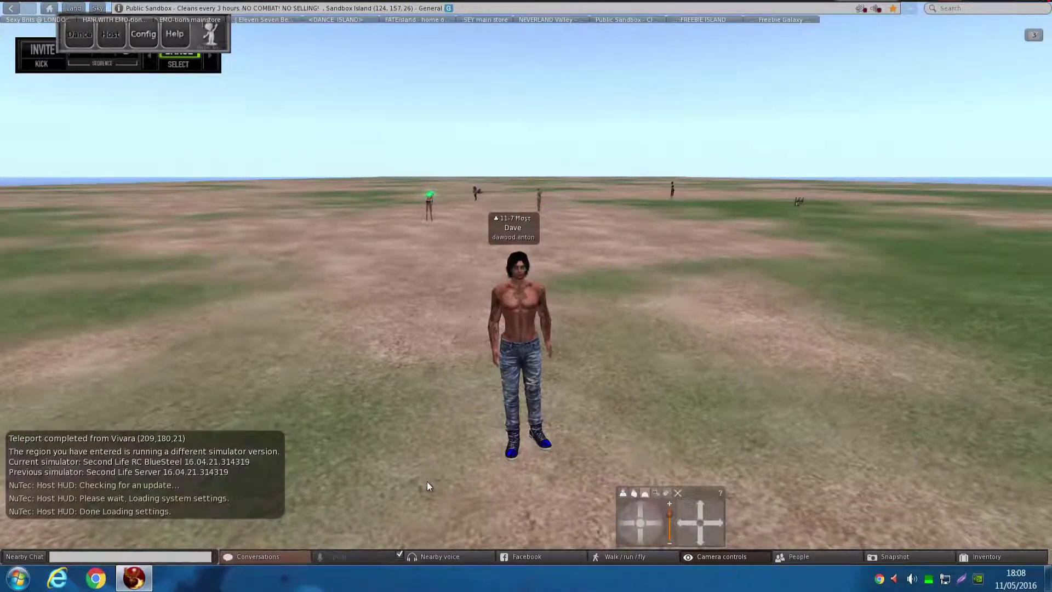
Open Preferences and look through the General, Chat, Colors, Graphics, Sound & Media and Move & View settings.
key(ctrl+p)
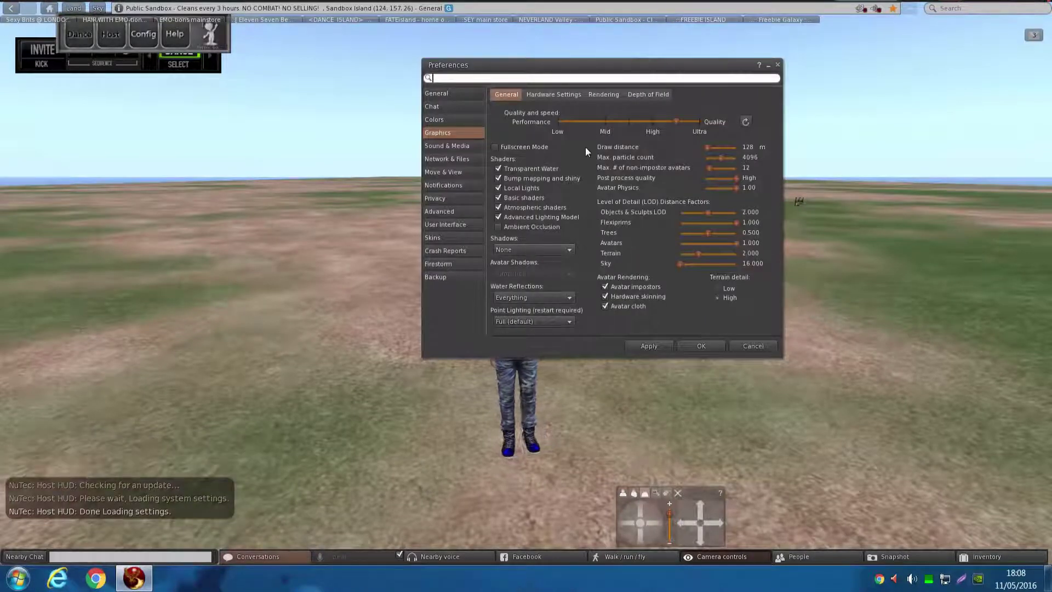
click(451, 90)
click(451, 106)
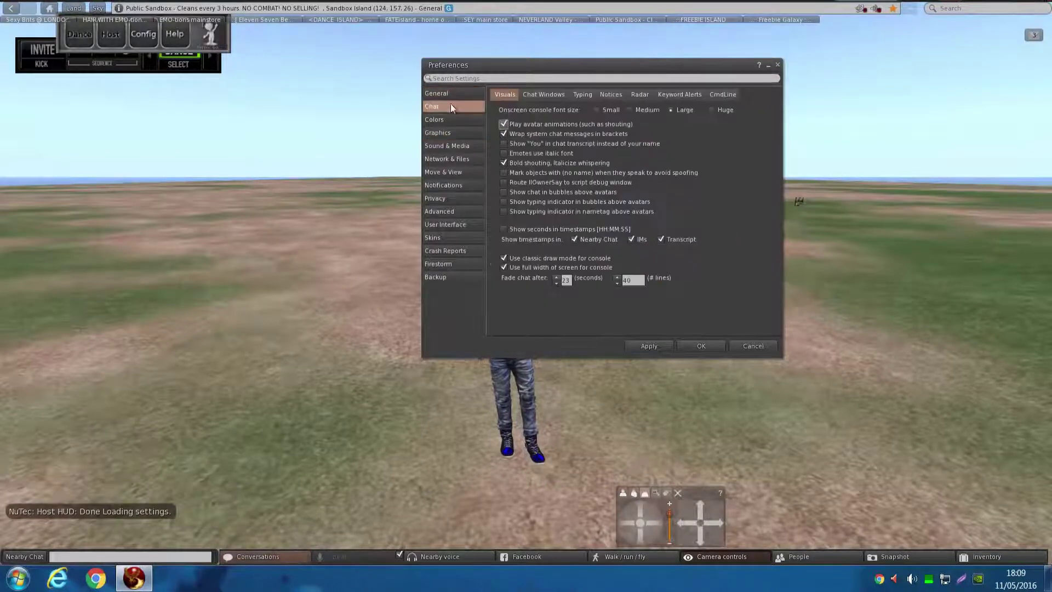
click(453, 120)
click(455, 133)
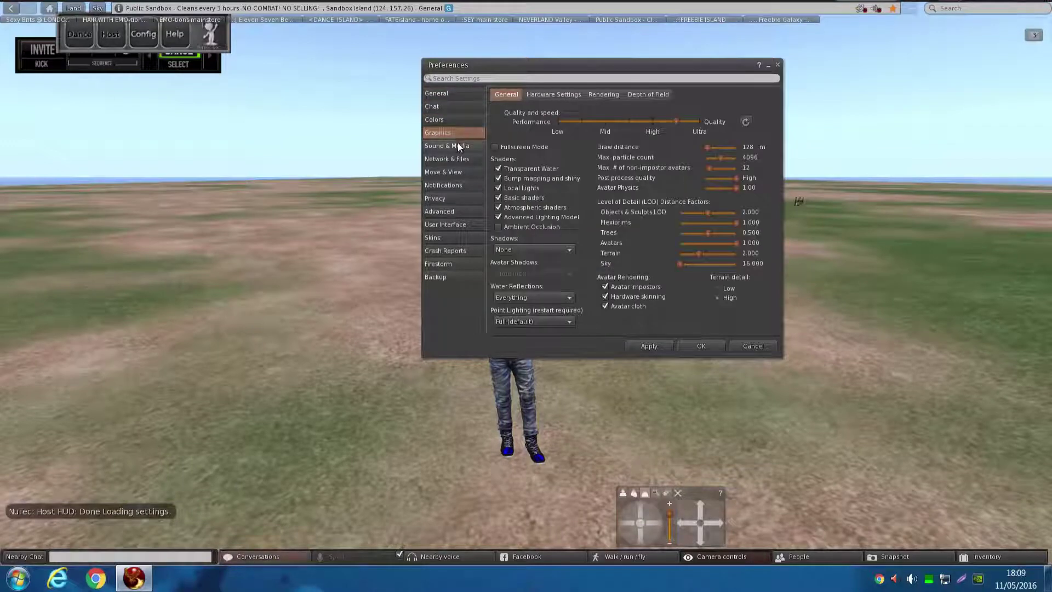
click(553, 94)
click(603, 94)
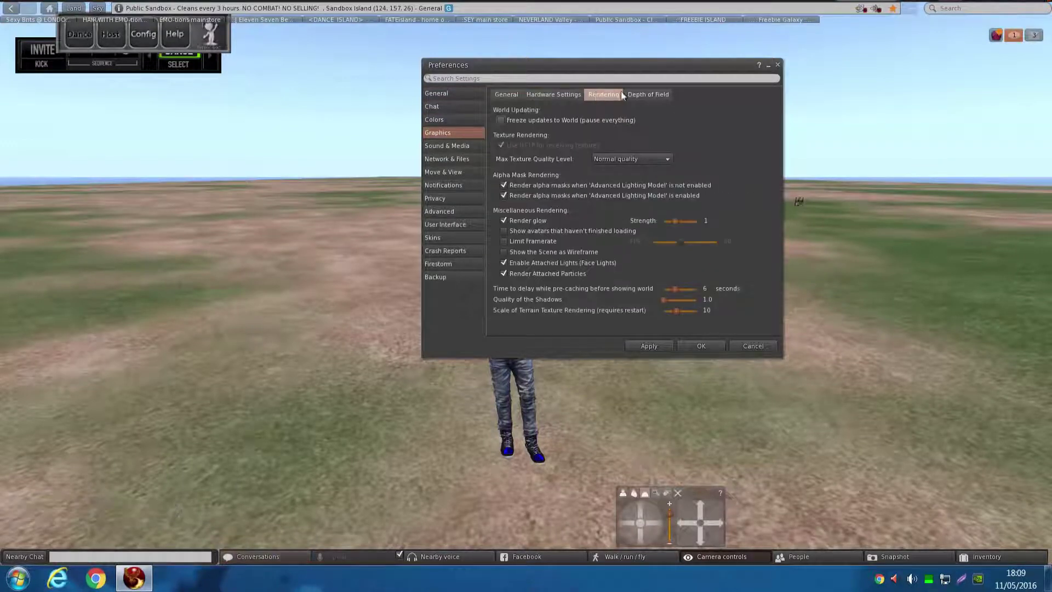
click(445, 144)
click(449, 160)
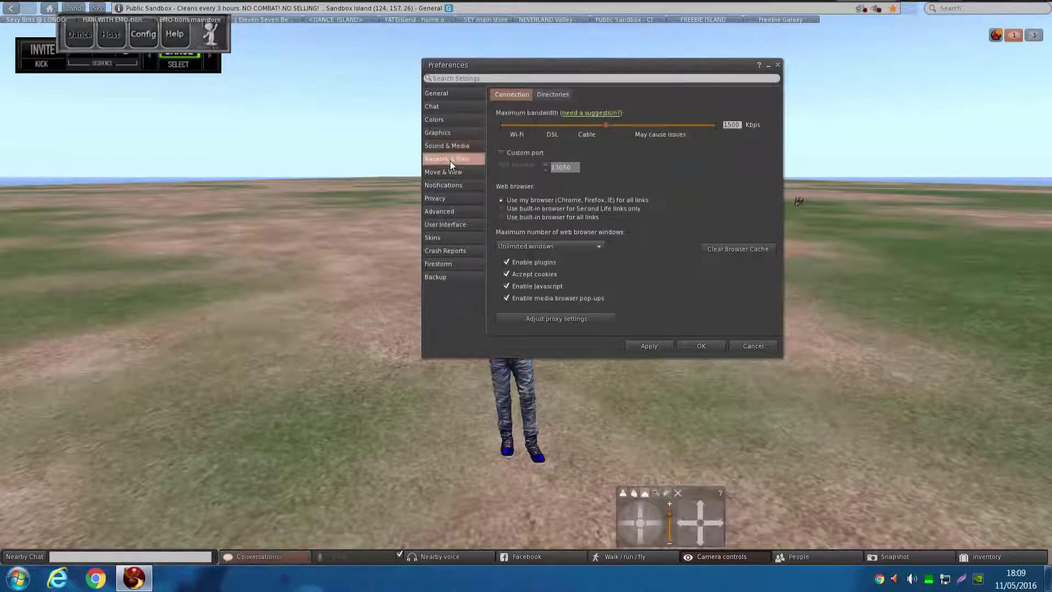
click(450, 147)
click(544, 94)
click(561, 94)
click(589, 95)
click(622, 94)
click(468, 145)
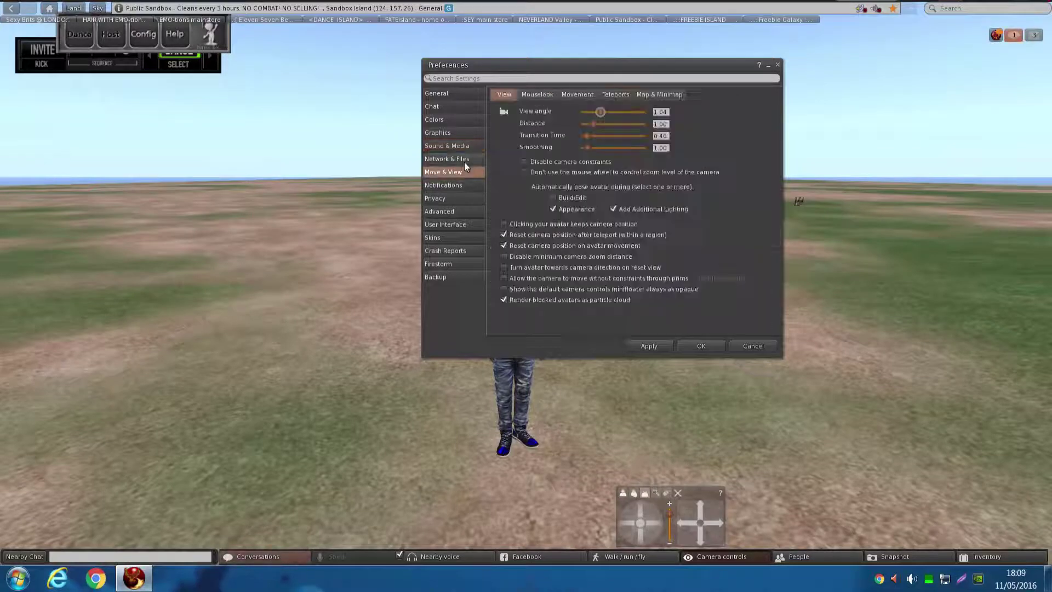
Open the cache location folder from the Network & Files directory settings and return to the Firestorm viewer.
click(464, 160)
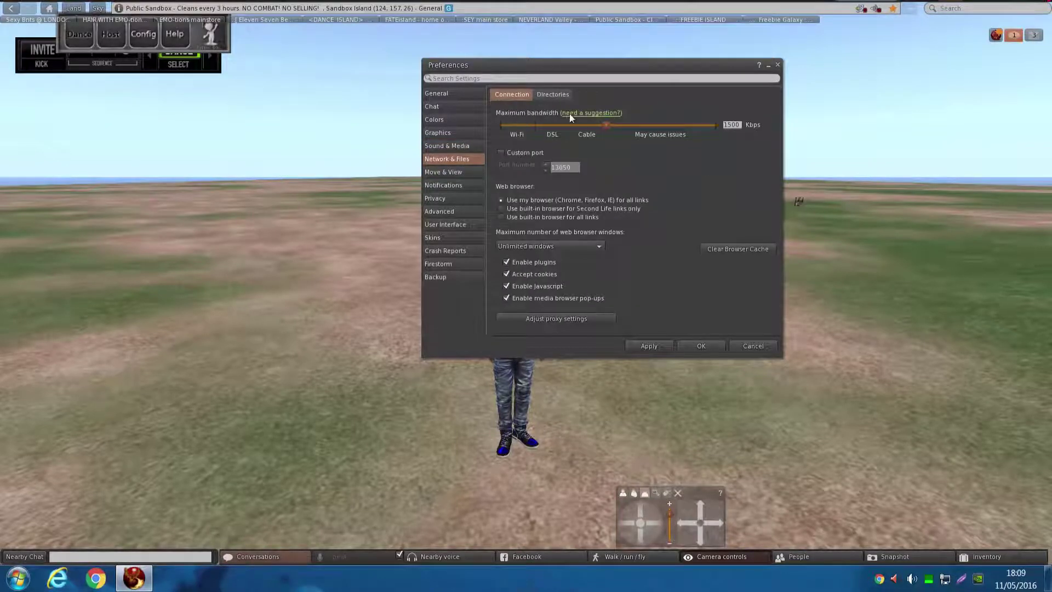
click(555, 94)
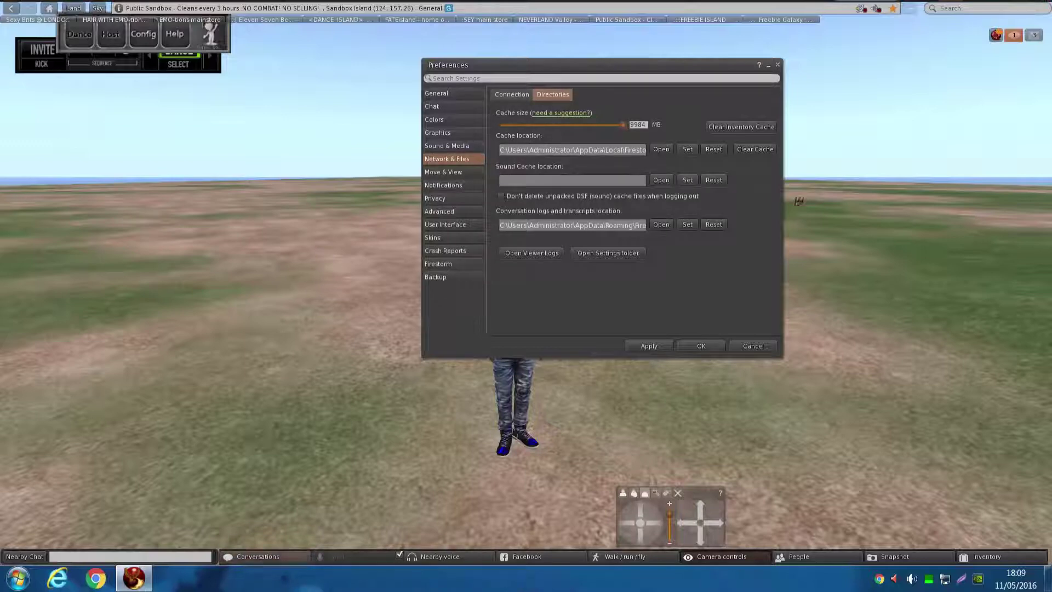
click(661, 149)
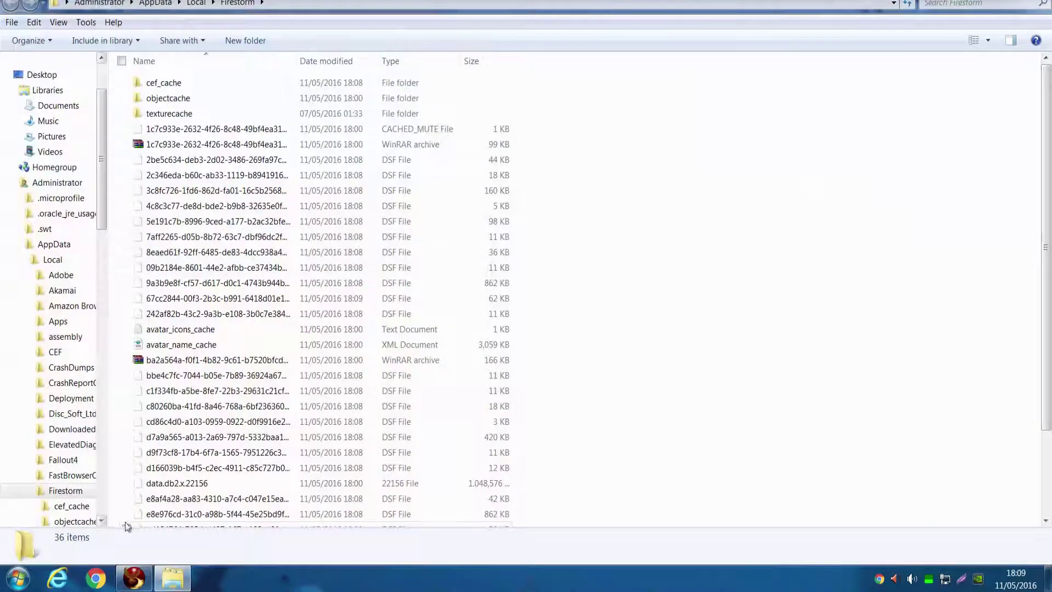
click(134, 578)
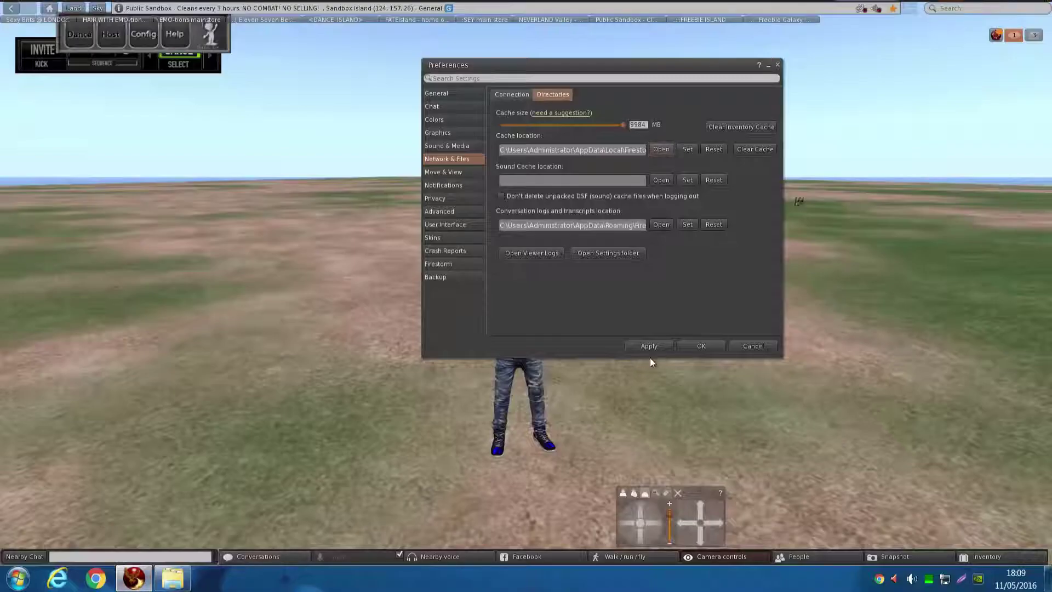
Open the conversation logs and transcripts folder and restore both Explorer windows to a smaller size over the viewer.
click(660, 225)
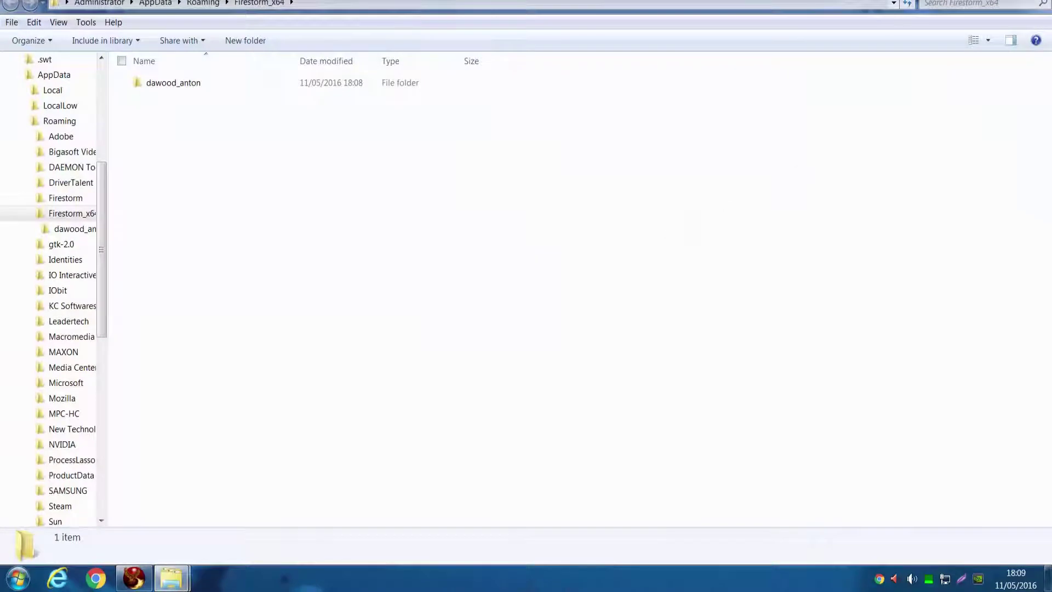
drag(568, 6, 630, 156)
mouse_move(171, 578)
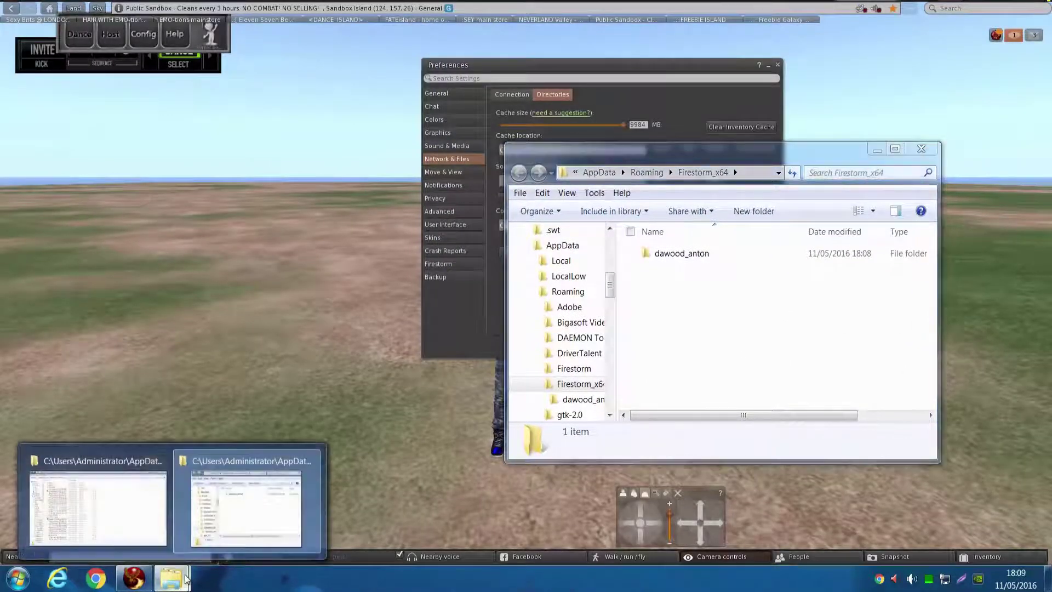
click(99, 501)
key(super+Down)
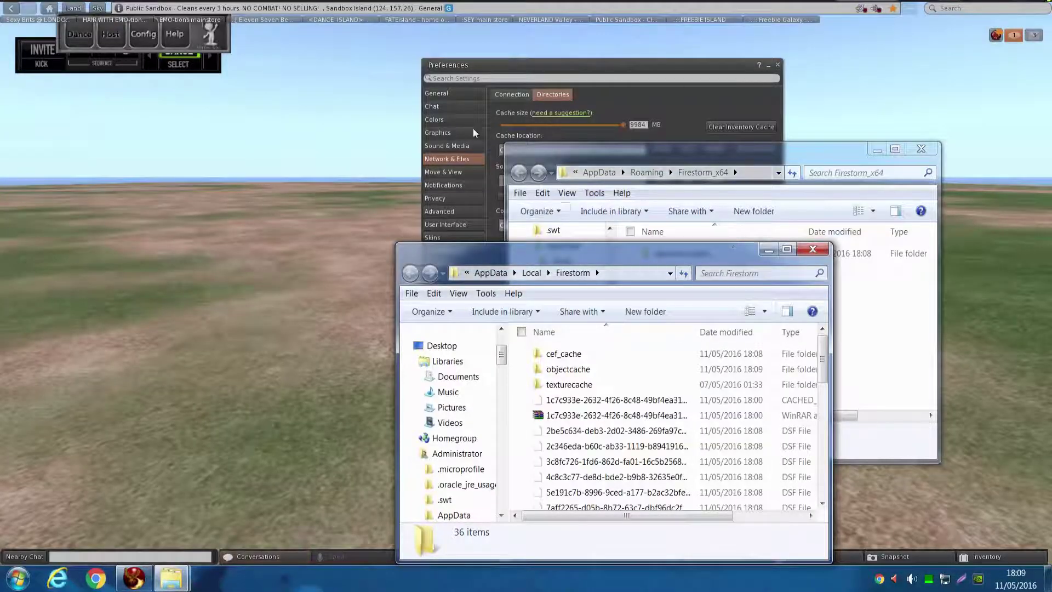
Open Computer in a maximized window and go to the root of Local Disk (C:).
key(super)
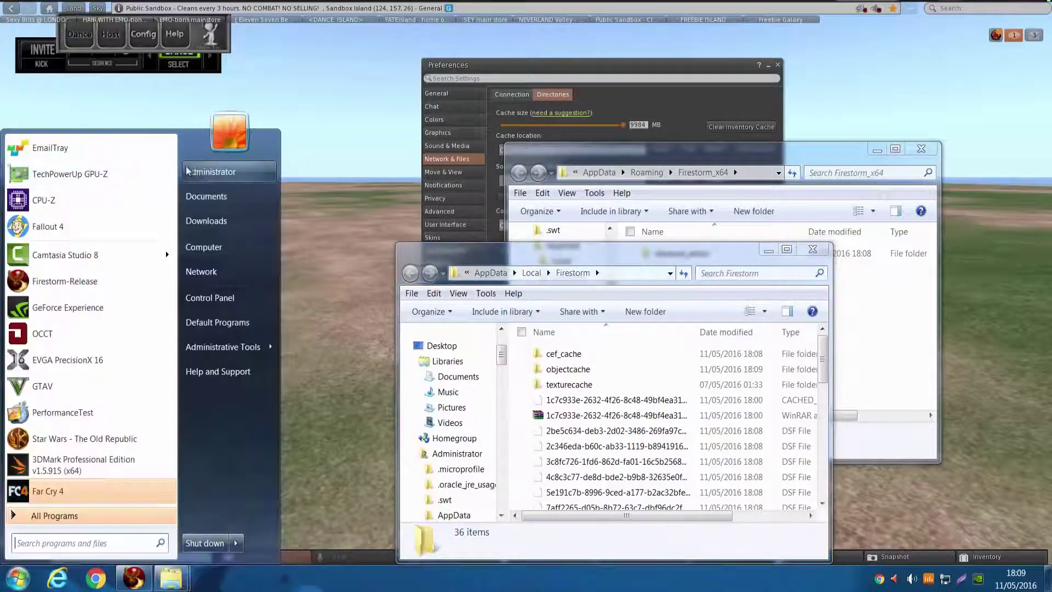
click(222, 253)
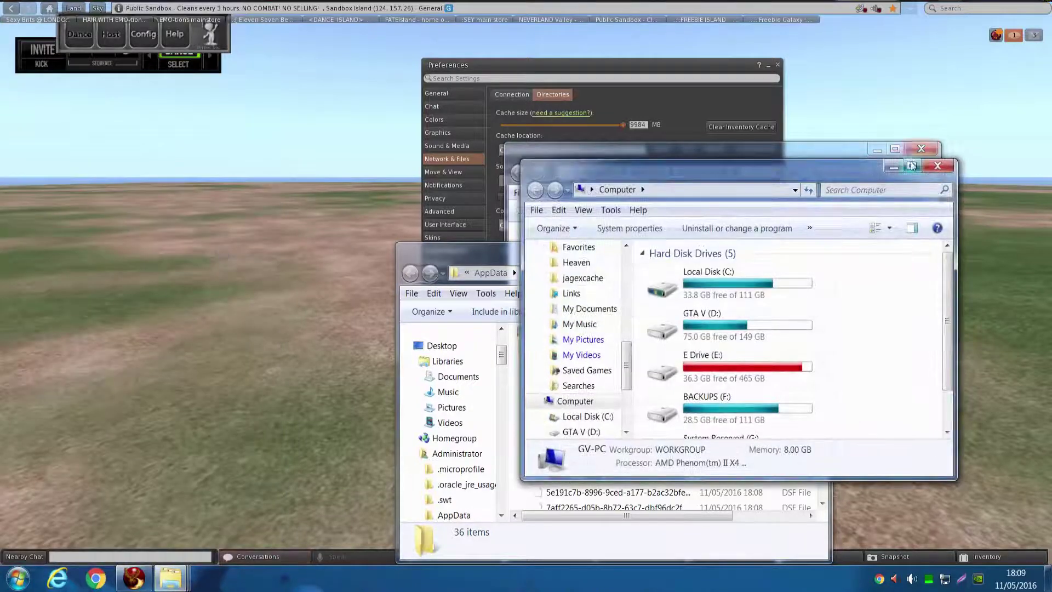
click(911, 165)
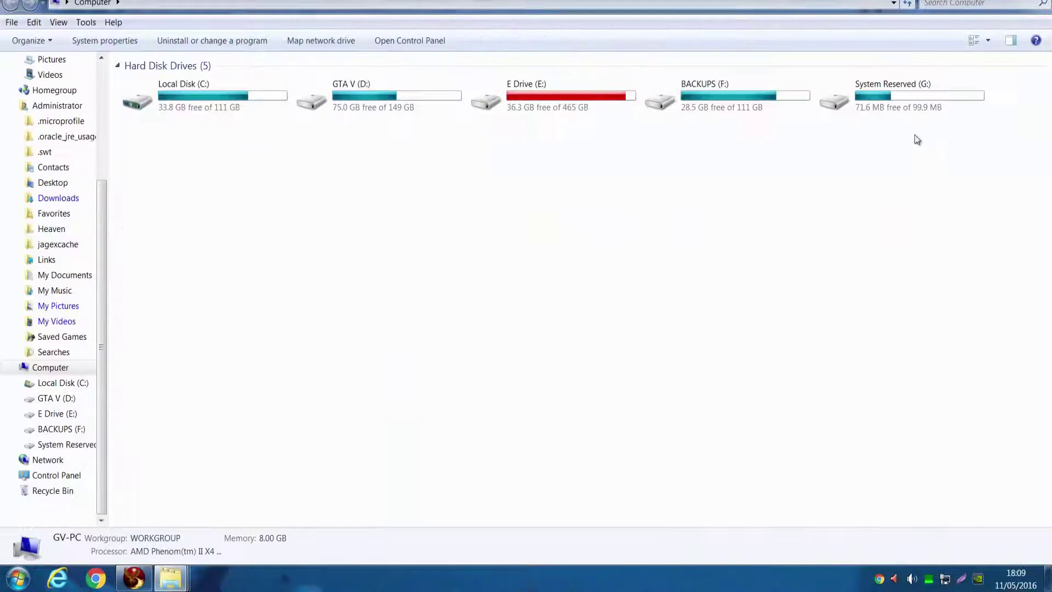
double_click(209, 106)
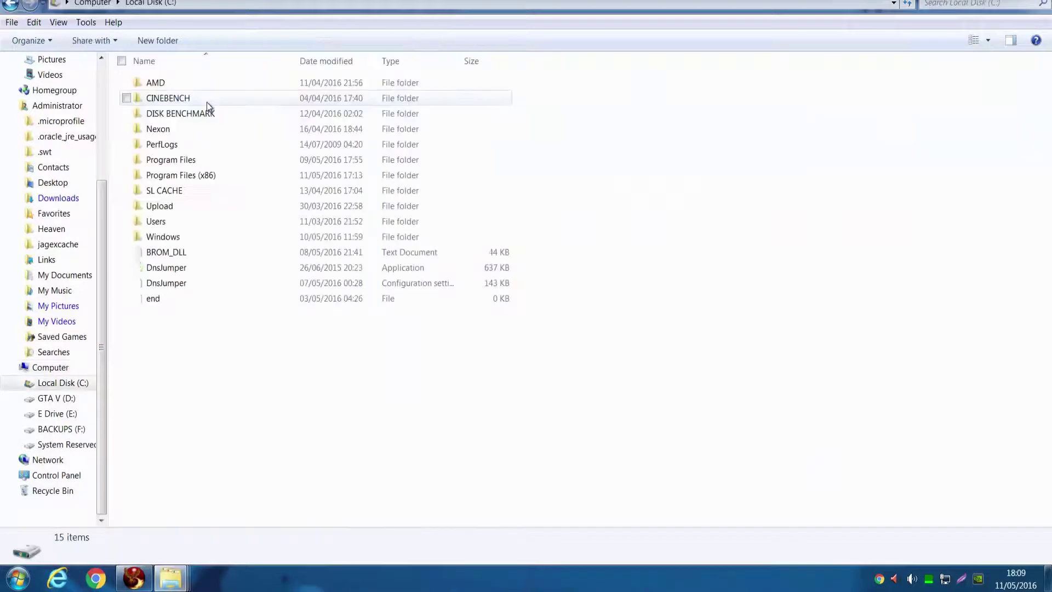
Create a folder named SL STUFF in the root of drive C and open it.
right_click(357, 417)
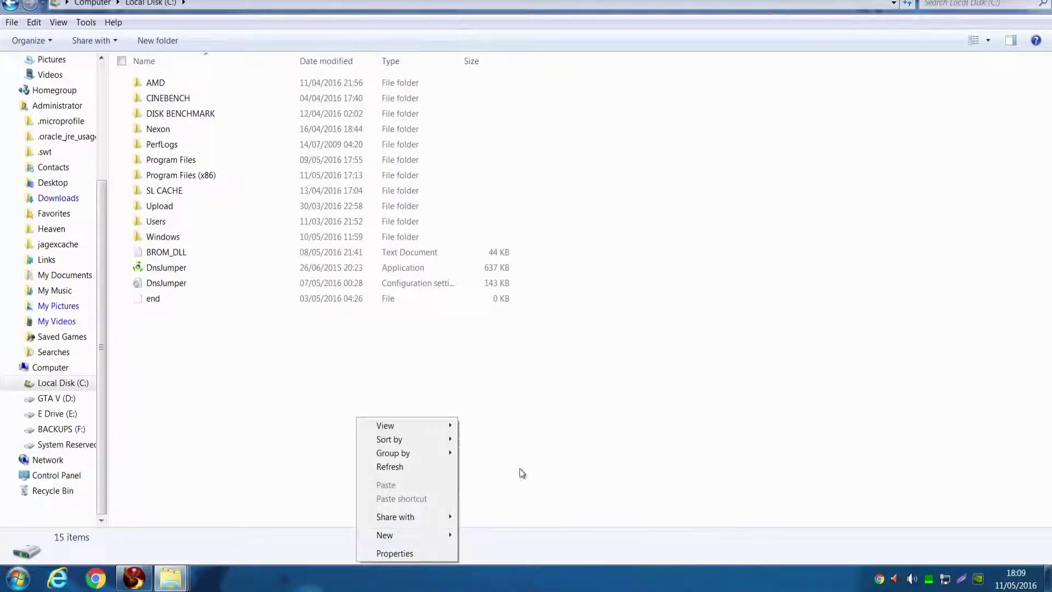
mouse_move(448, 537)
click(491, 438)
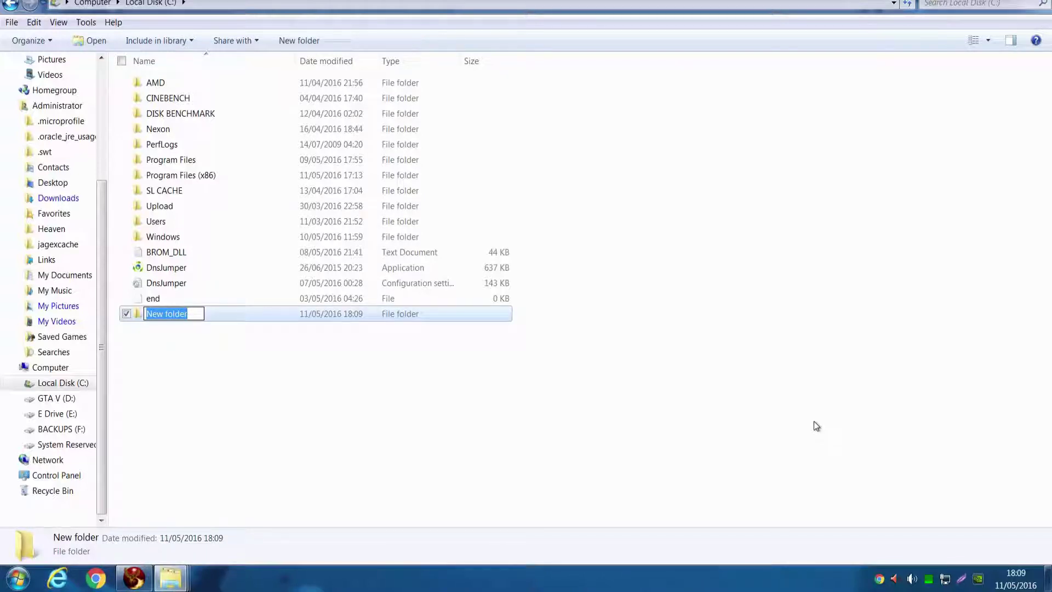
text(SL STUFF)
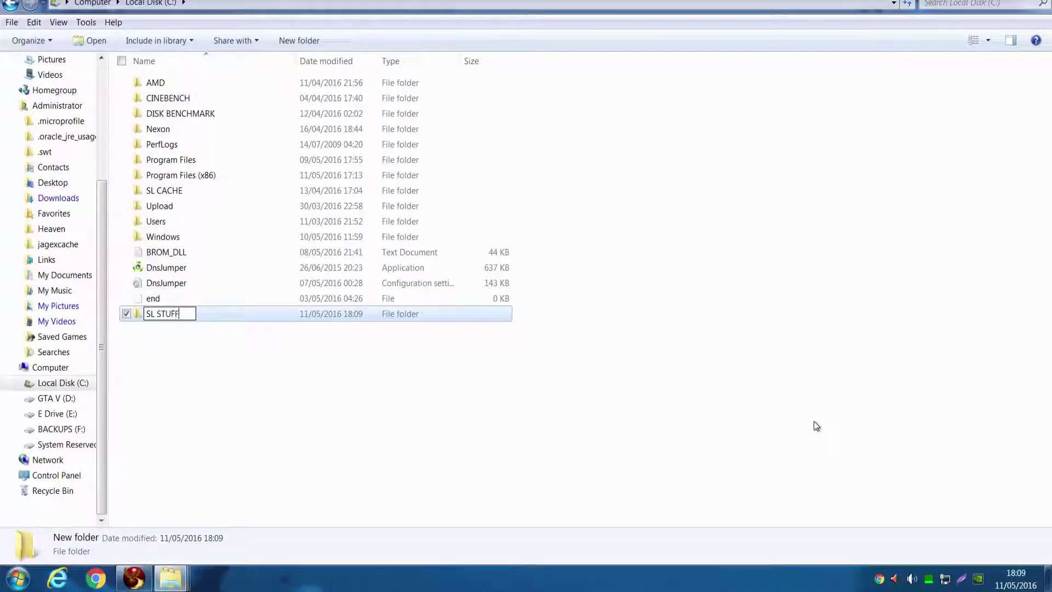
key(Return)
key(Return)
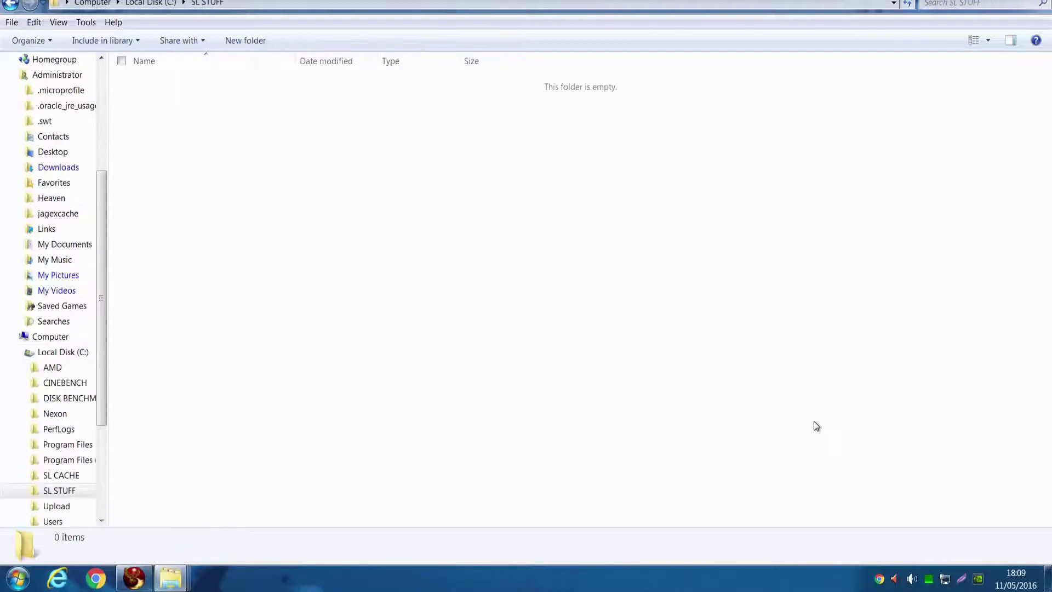
Create a folder named CHAT LOGS inside SL STUFF and open it.
right_click(632, 371)
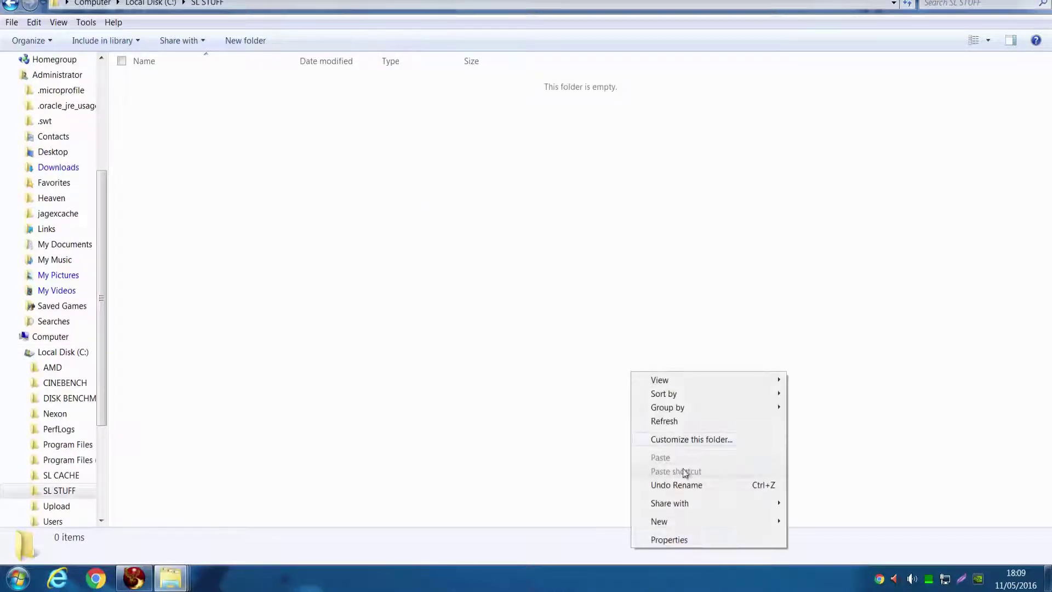
mouse_move(703, 523)
click(847, 429)
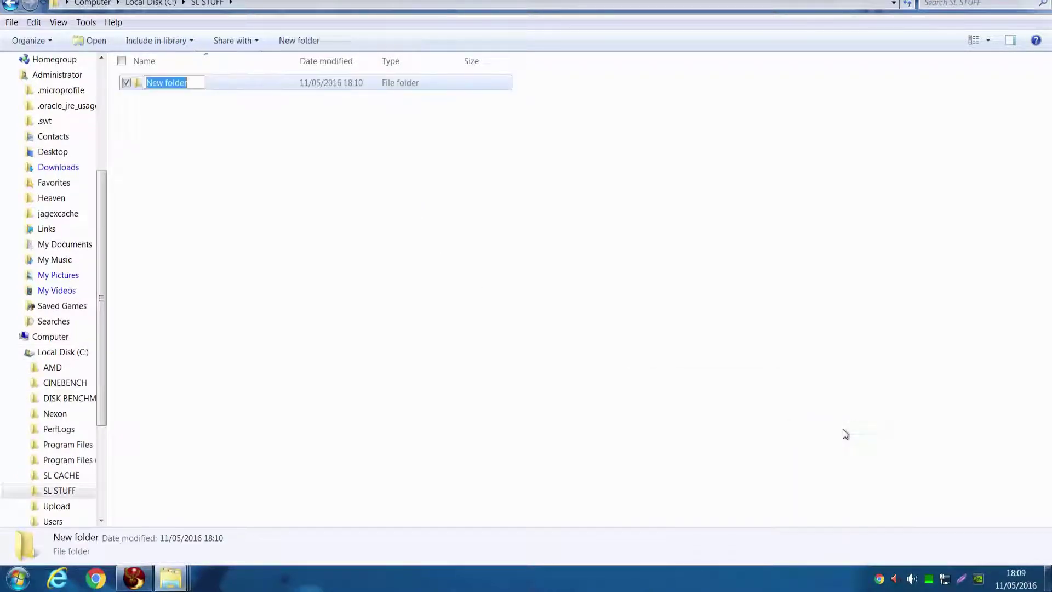
text(CHAT LOGS)
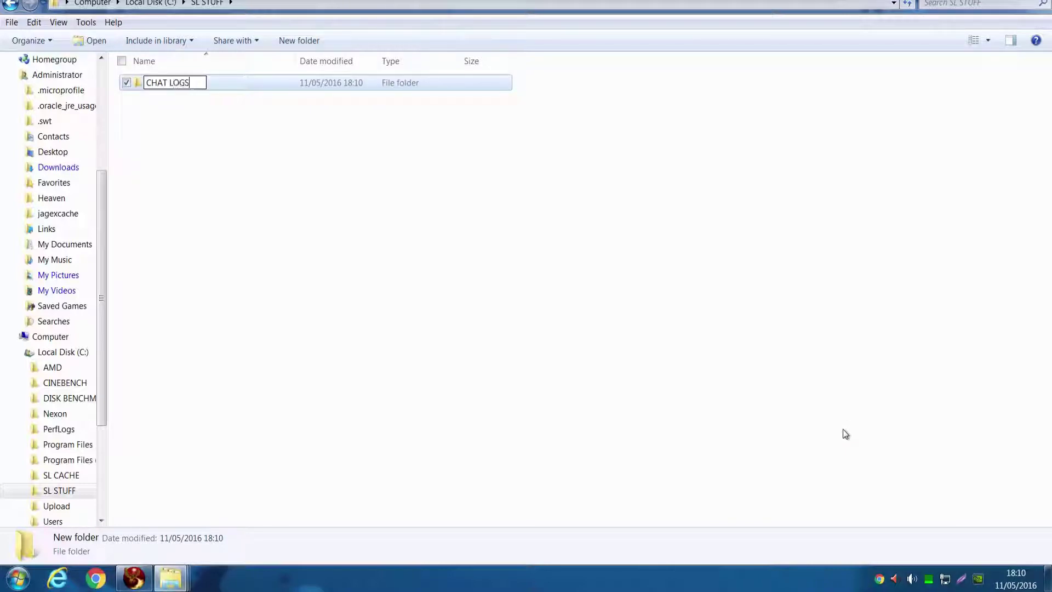
key(Return)
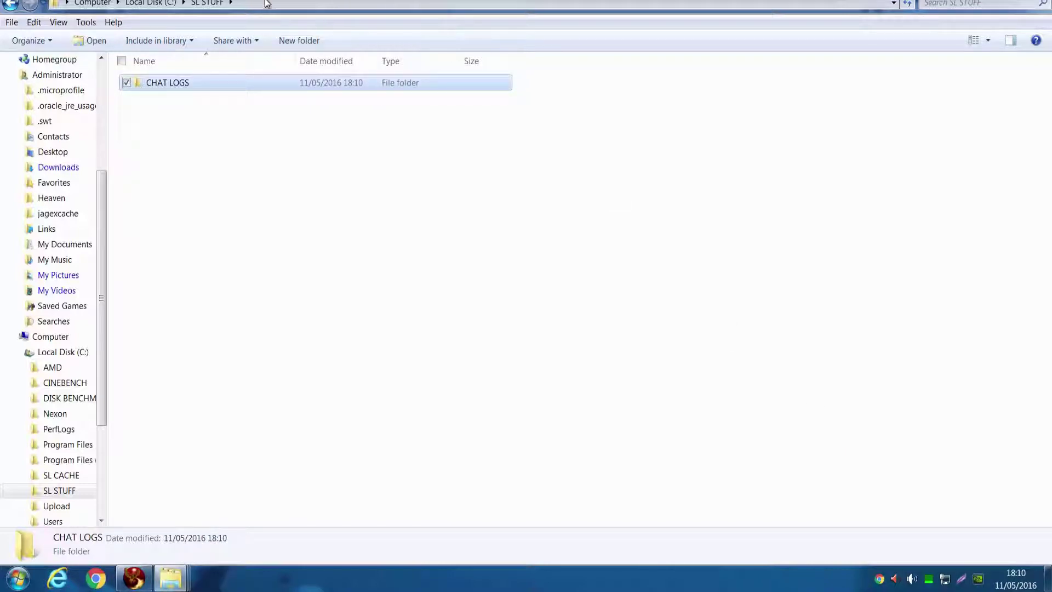
double_click(219, 82)
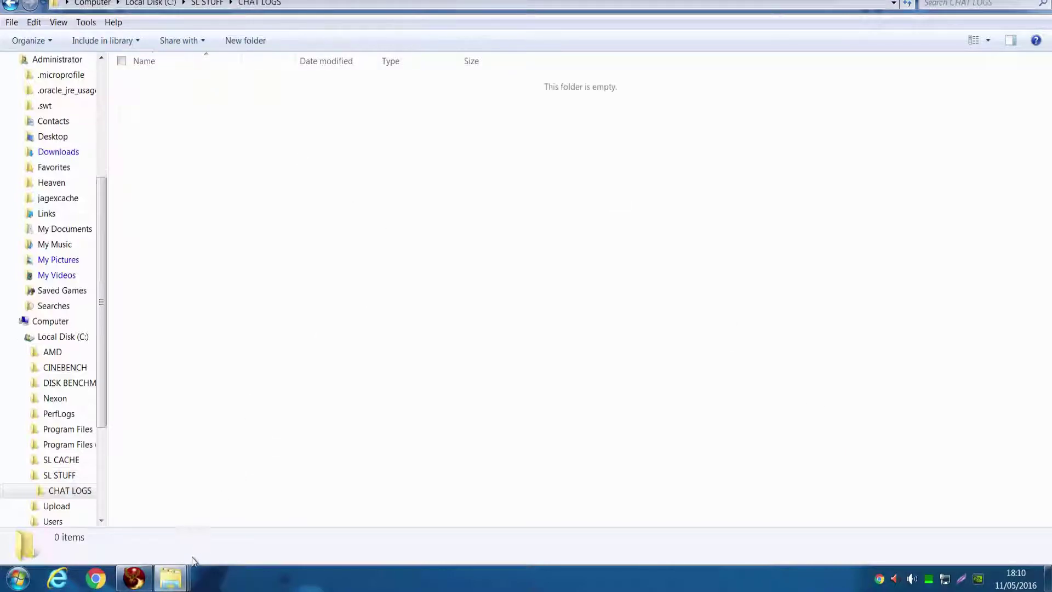
Copy the avatar's log folder from AppData\Roaming\Firestorm_x64 into the CHAT LOGS folder.
mouse_move(175, 578)
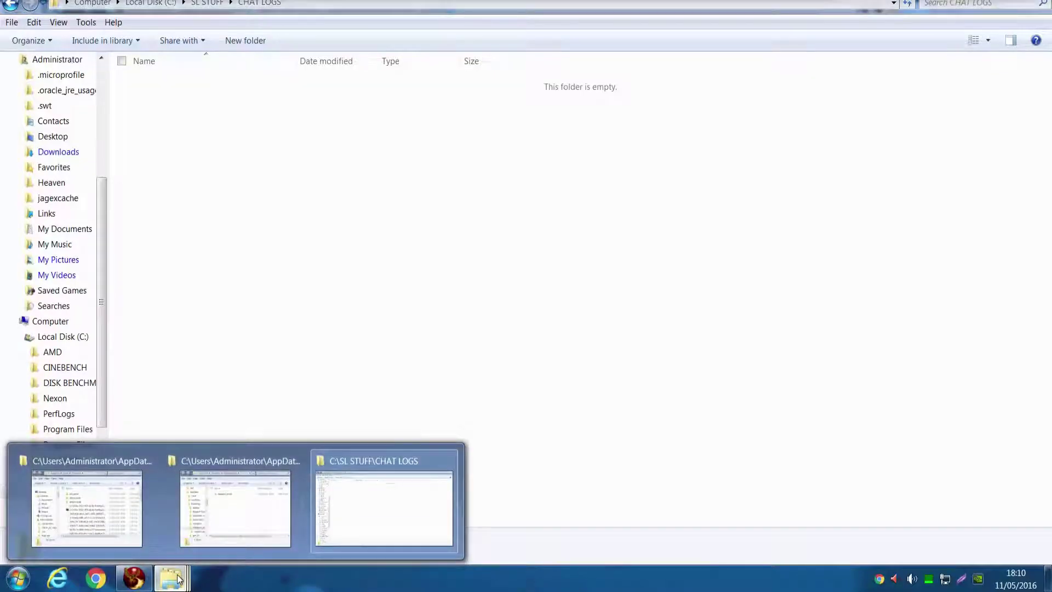
click(316, 521)
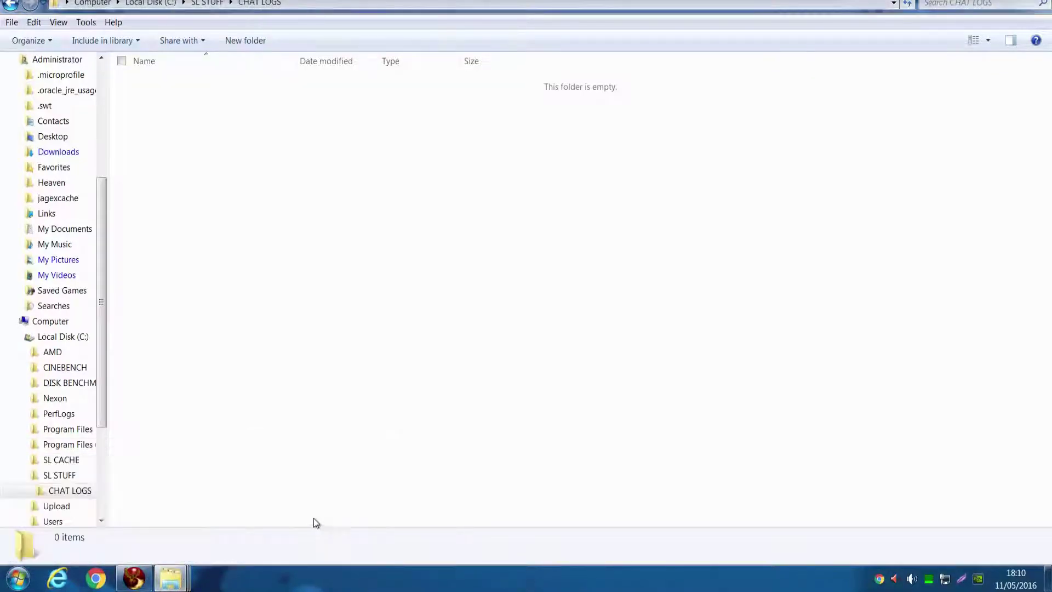
mouse_move(174, 585)
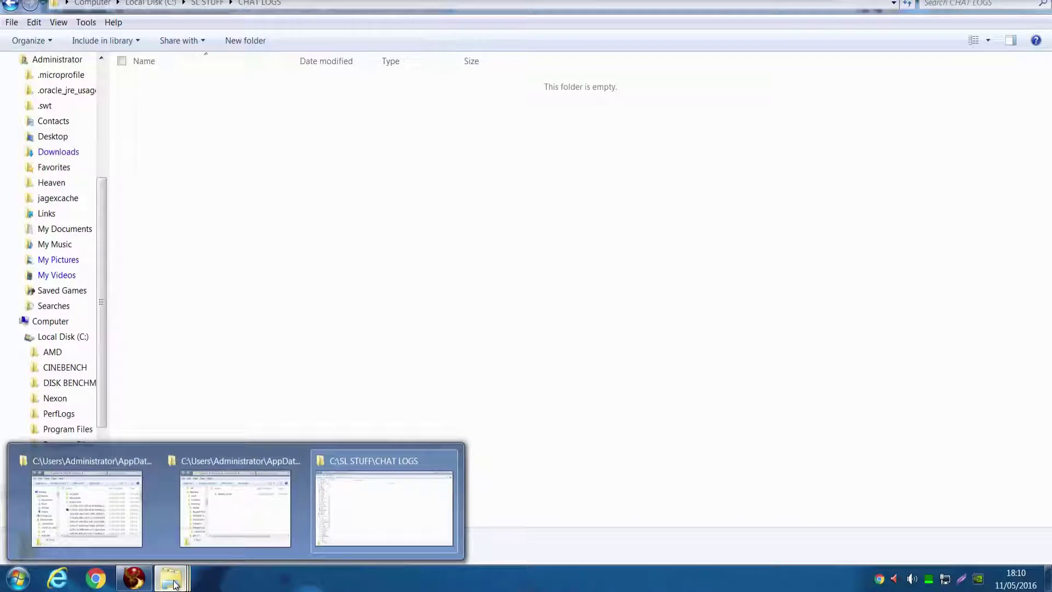
mouse_move(216, 515)
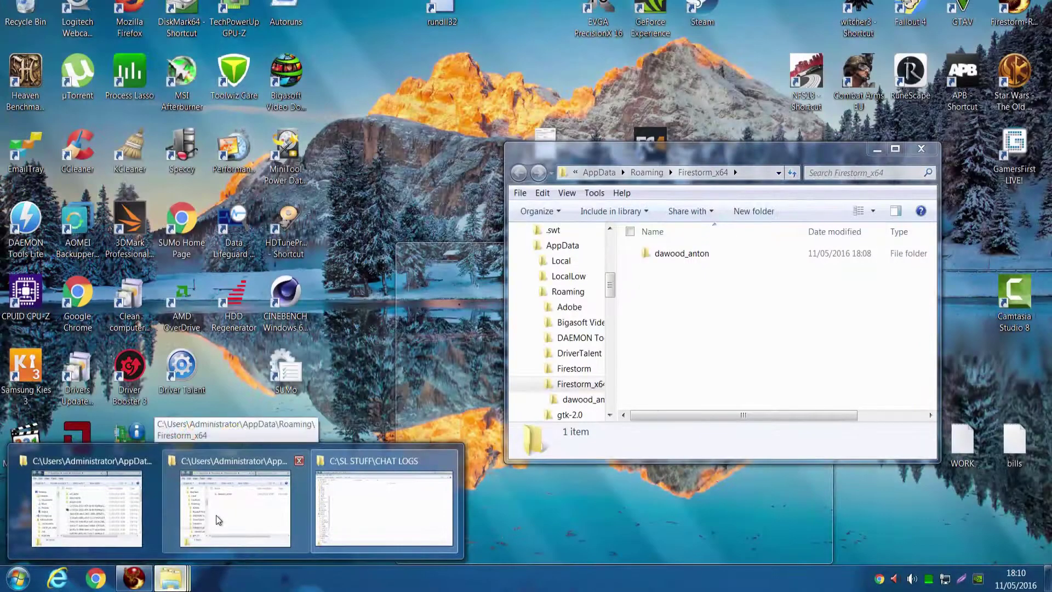
click(216, 515)
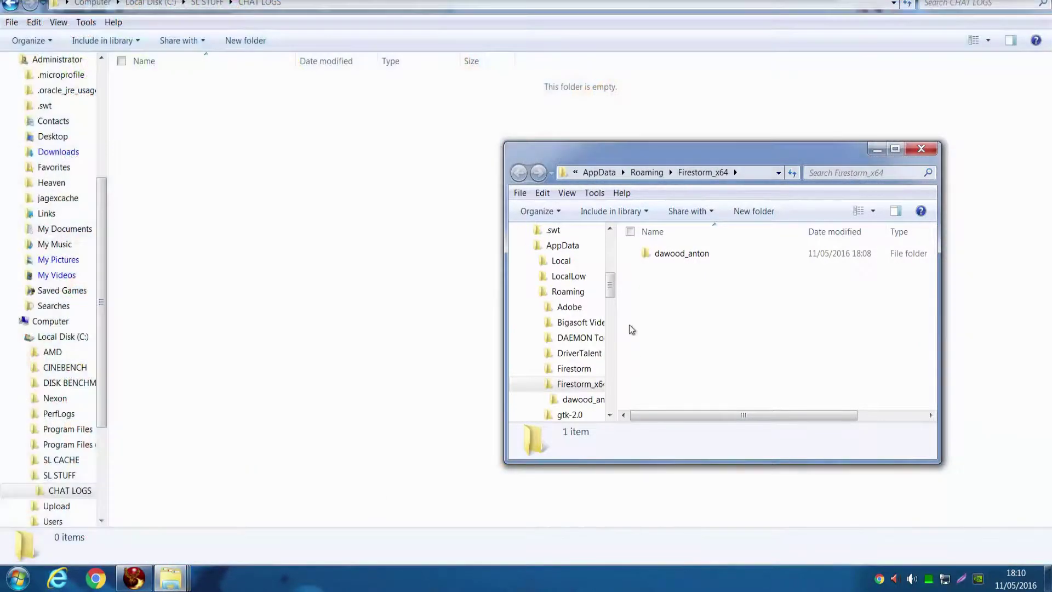
click(675, 257)
right_click(675, 258)
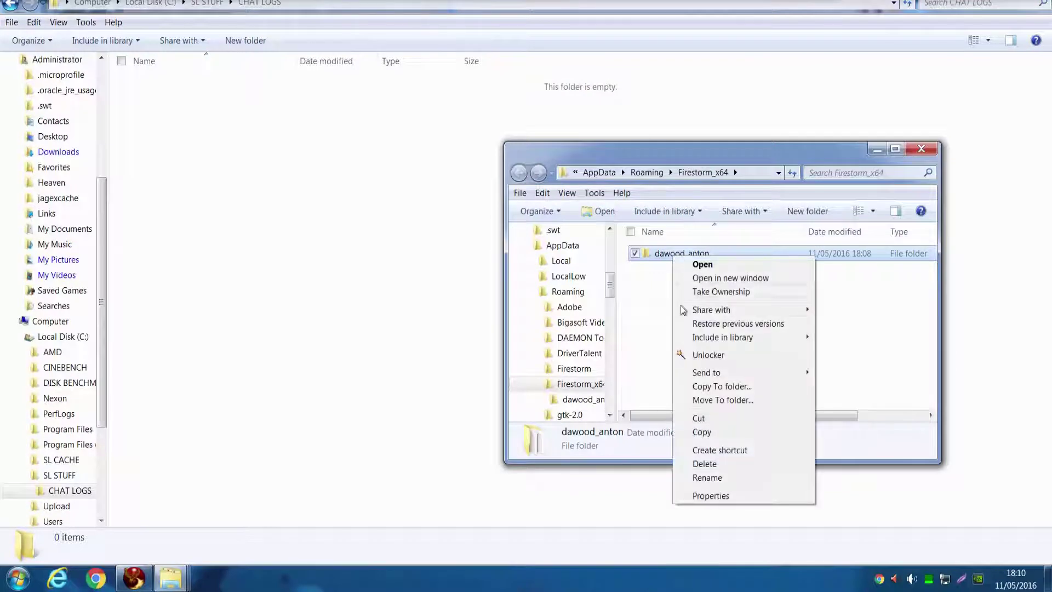
click(707, 432)
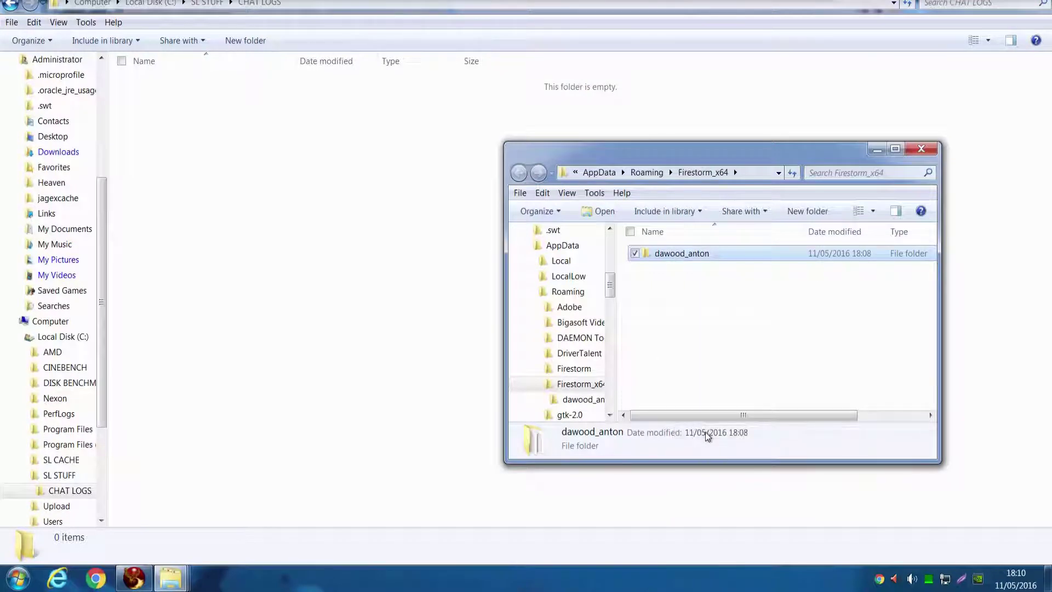
click(369, 269)
right_click(369, 268)
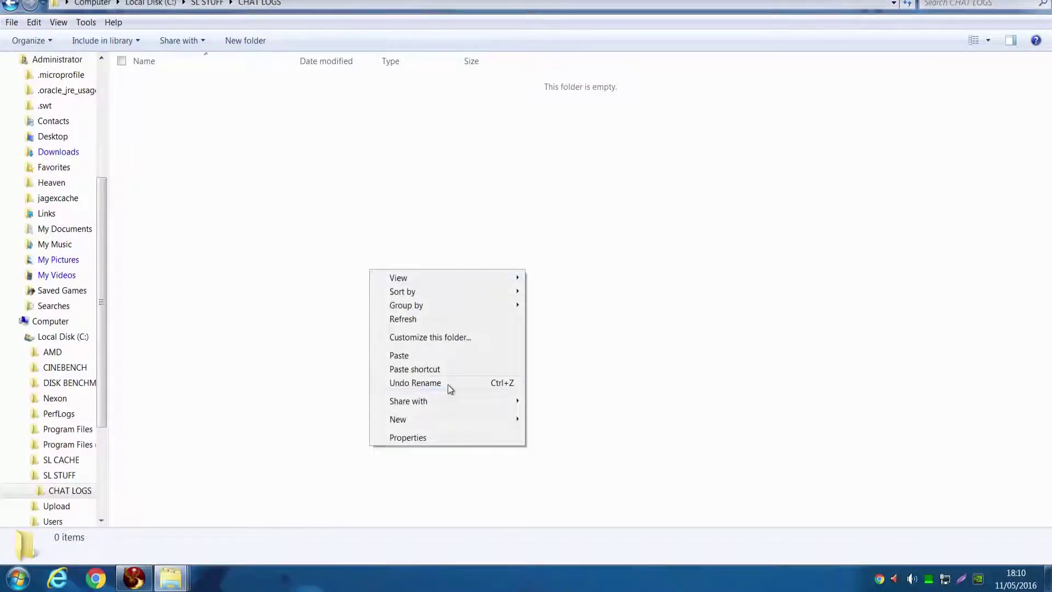
click(448, 354)
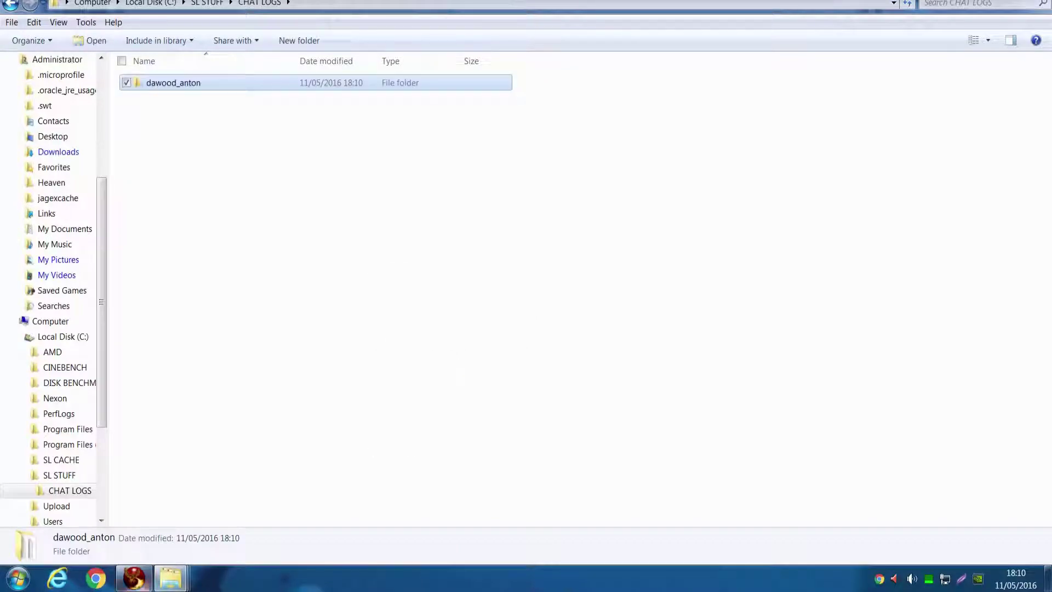
Bring up the AppData\Local\Firestorm cache folder in a maximized window and look through its contents.
click(174, 584)
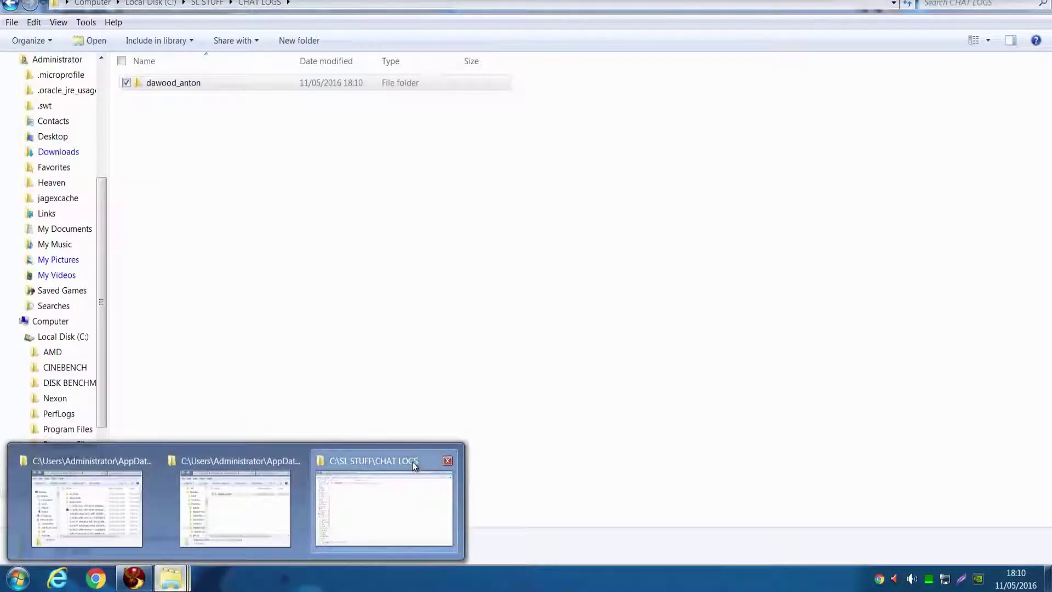
mouse_move(271, 475)
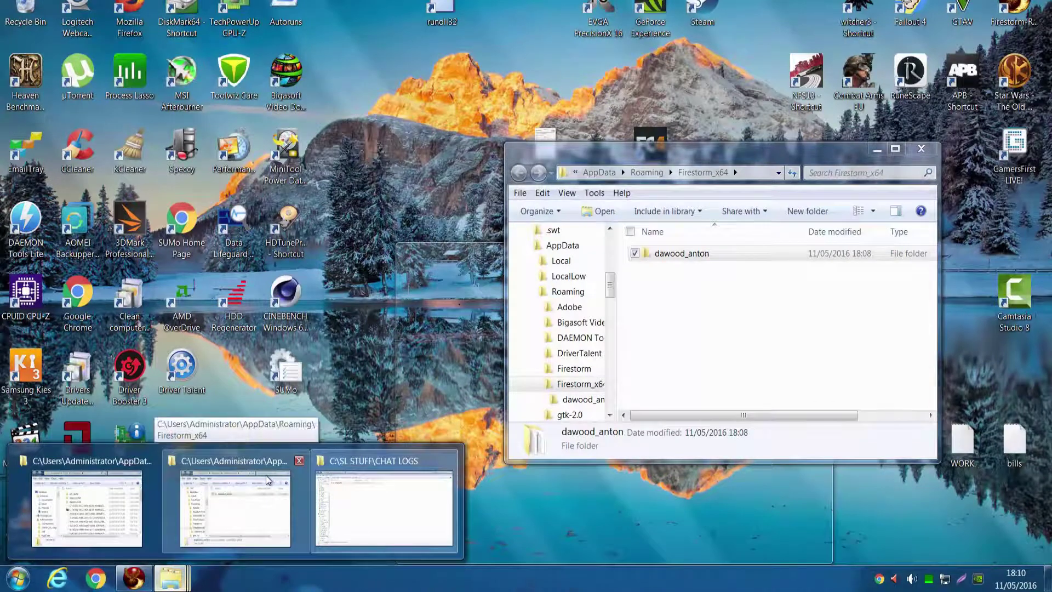
click(266, 475)
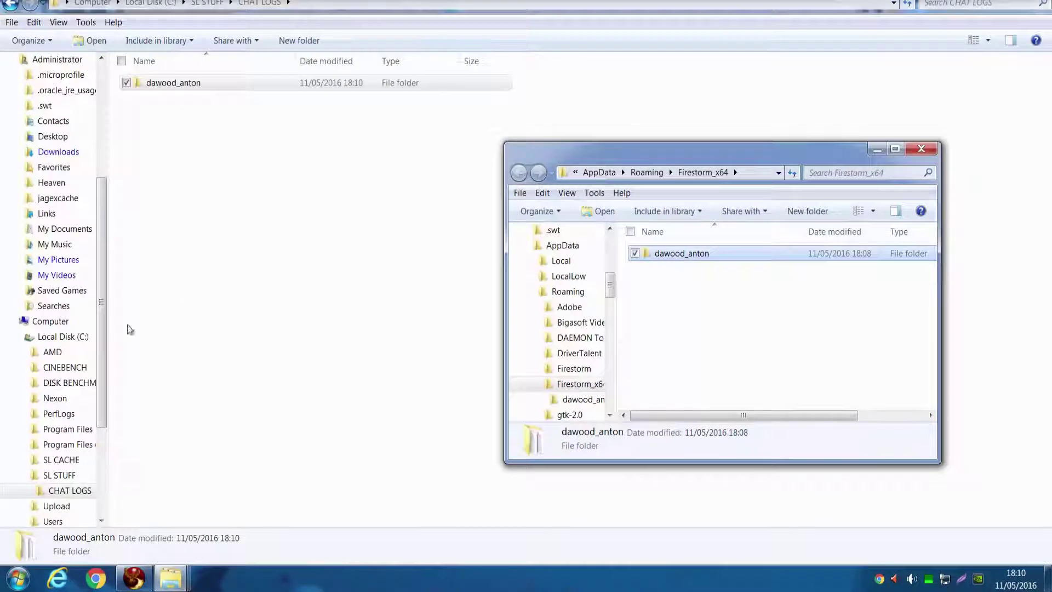
click(164, 580)
click(86, 507)
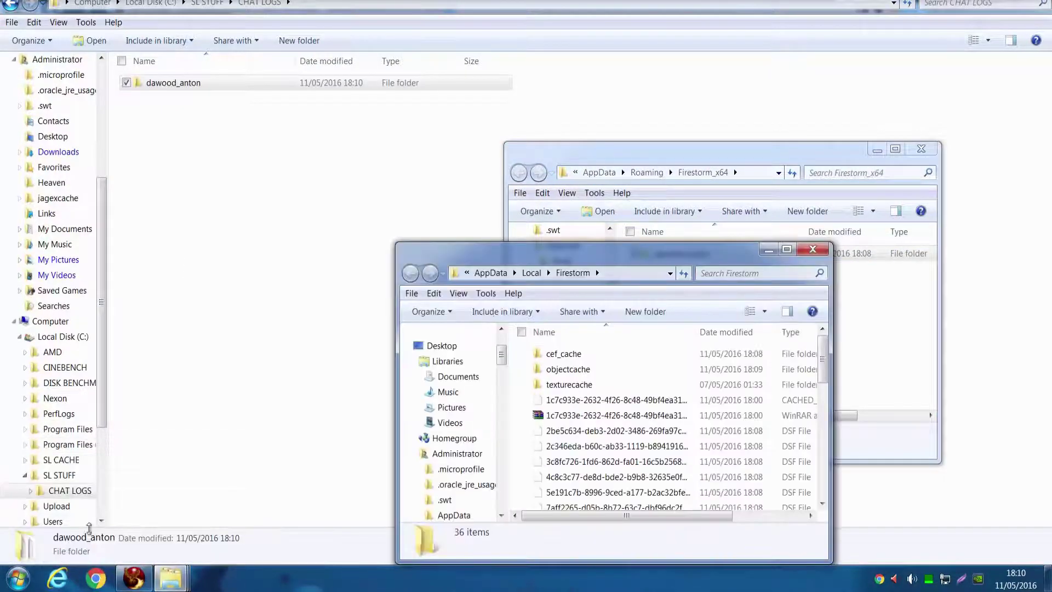
click(786, 249)
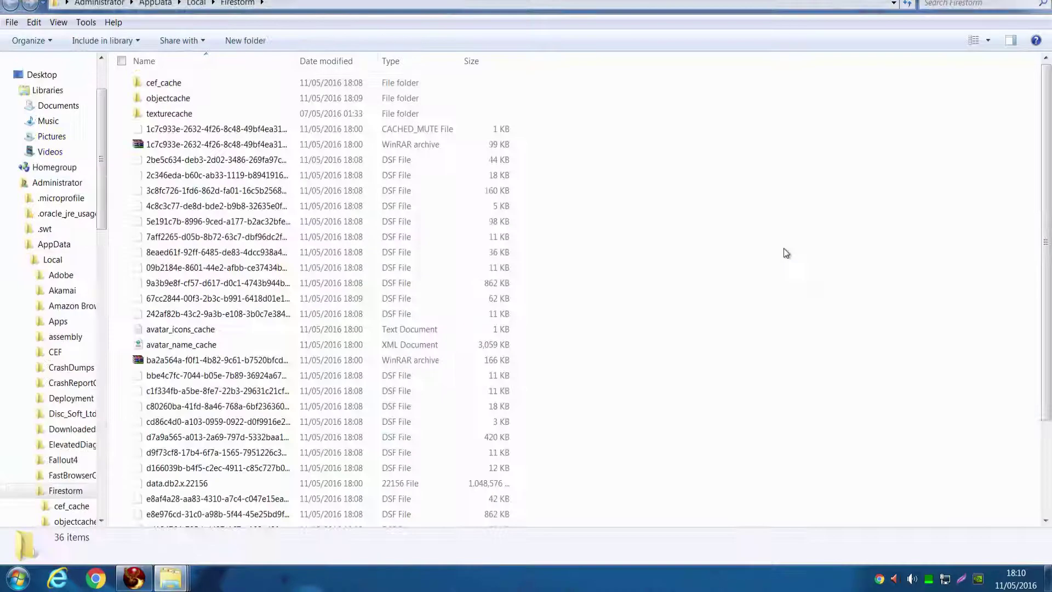
drag(1046, 241, 1046, 329)
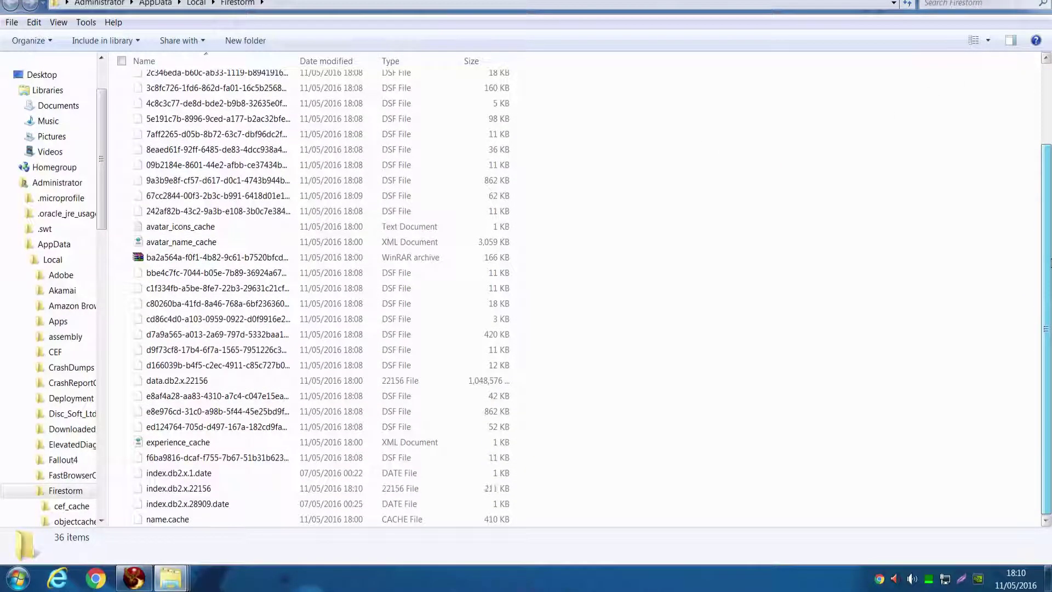
drag(1048, 198, 1046, 96)
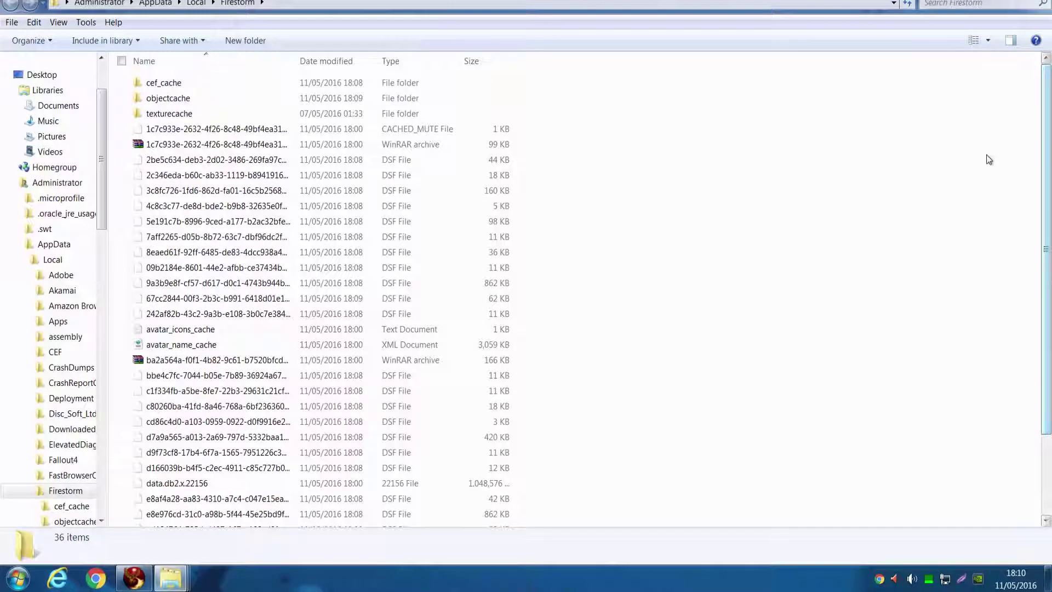
Select everything in the Local Firestorm cache folder and move it to the Recycle Bin.
click(391, 206)
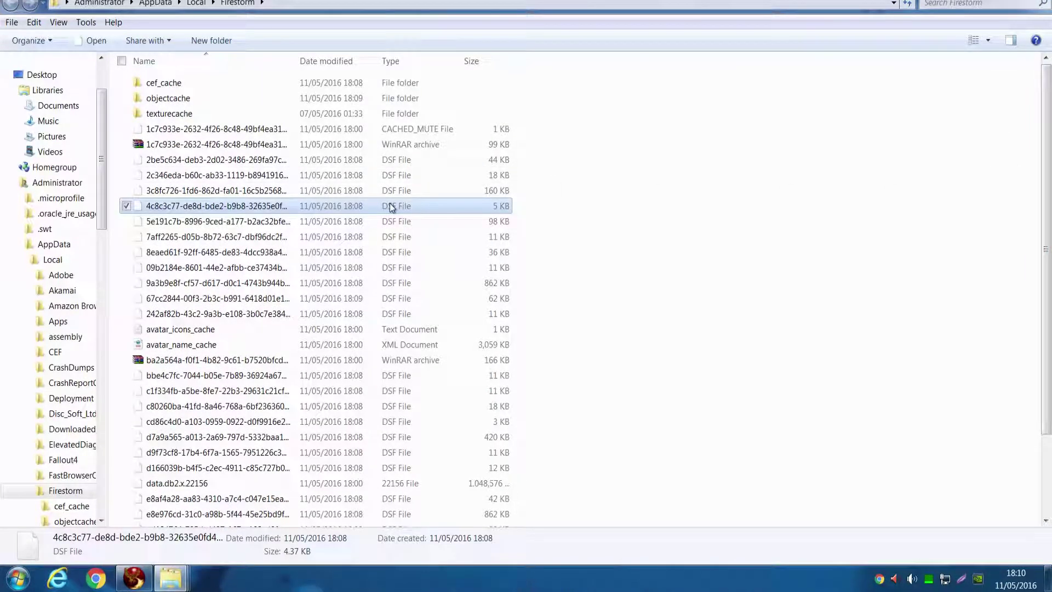
key(ctrl+a)
right_click(387, 206)
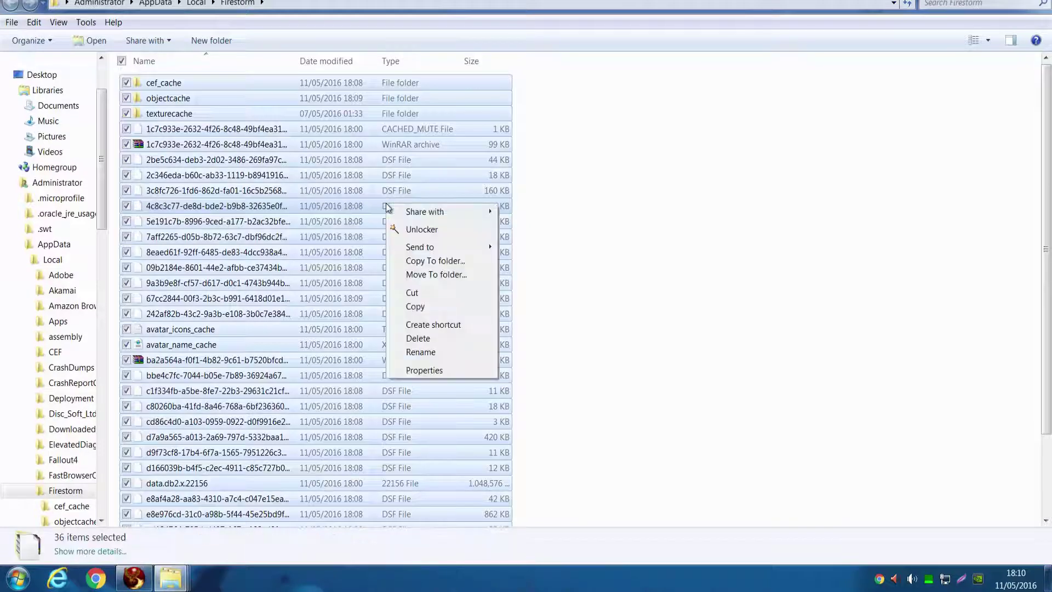
click(419, 339)
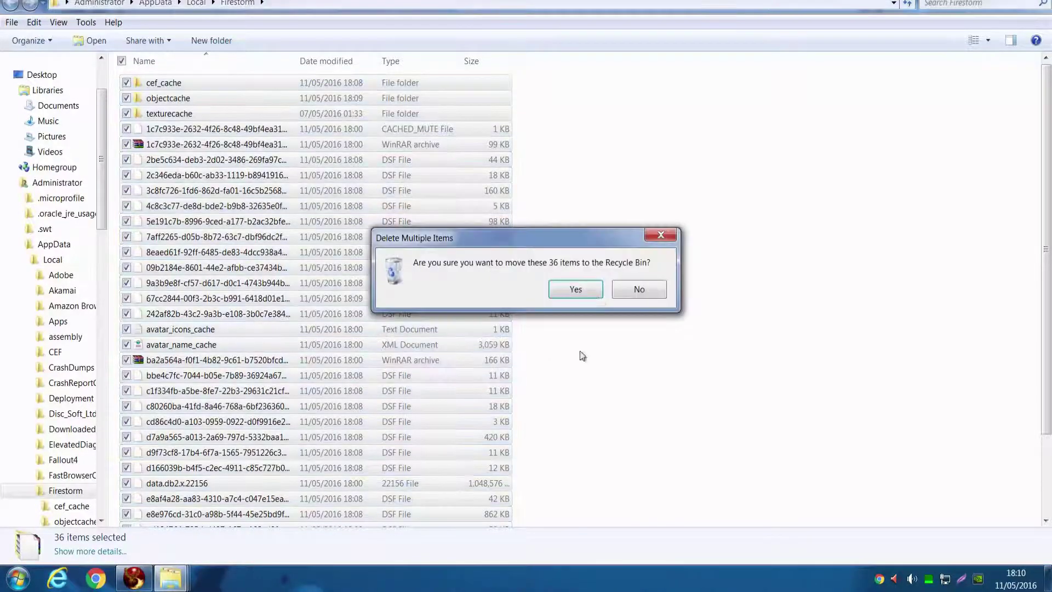
click(589, 297)
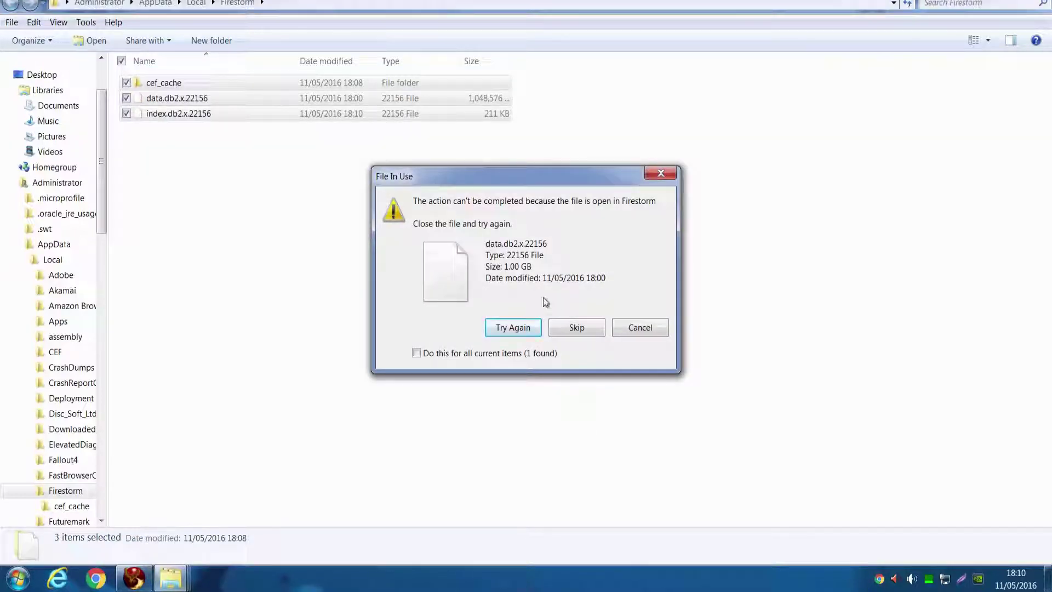
Switch to Firestorm, set the conversation logs and transcripts location to C:\SL STUFF\CHAT LOGS and apply it.
click(133, 578)
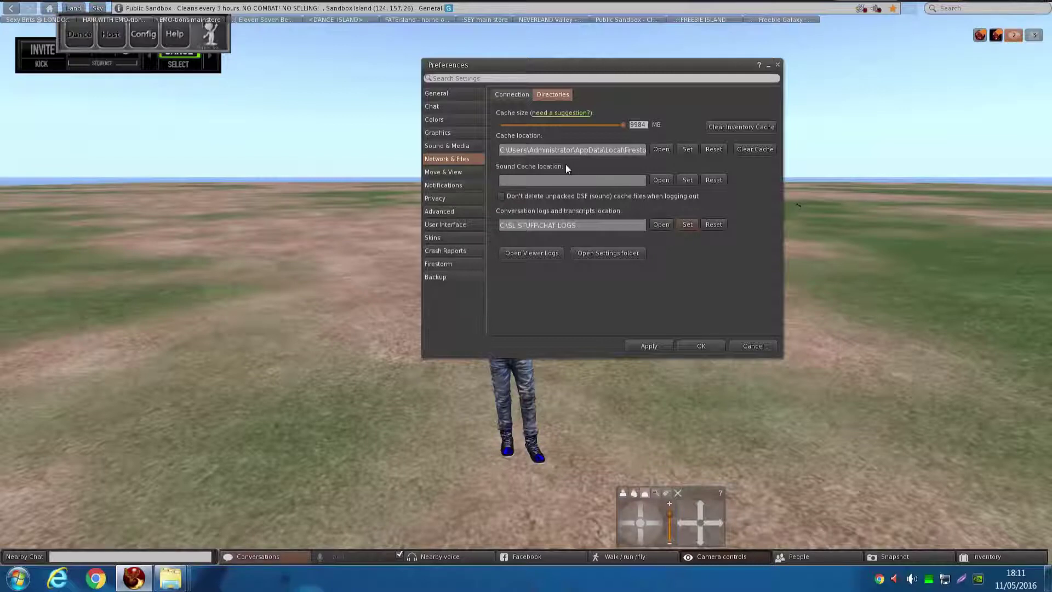
click(658, 345)
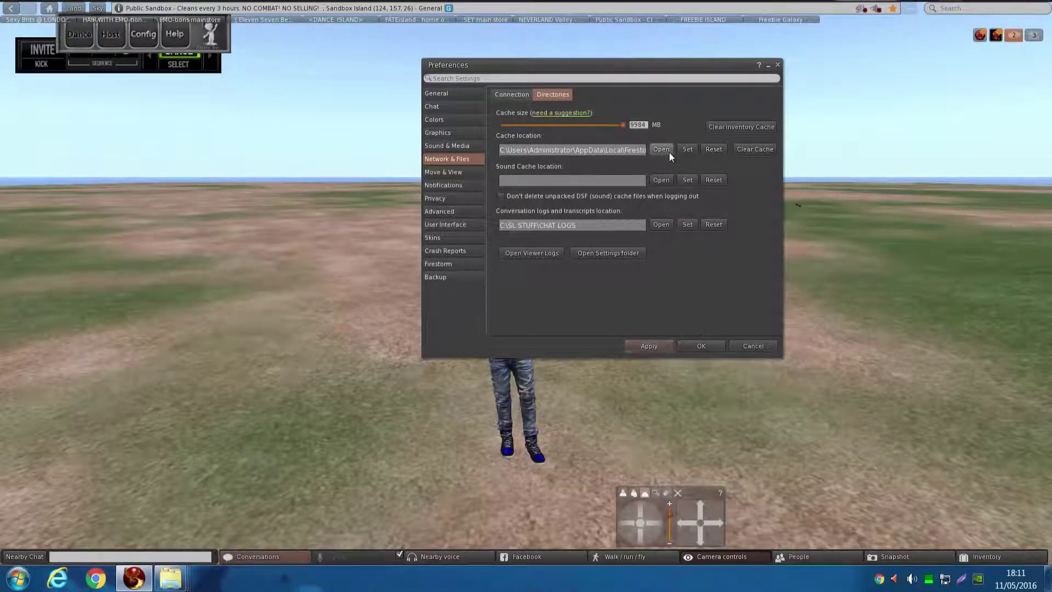
Set the cache location to the SL STUFF folder on Local Disk (C:) and confirm the change.
click(685, 151)
drag(612, 250, 613, 266)
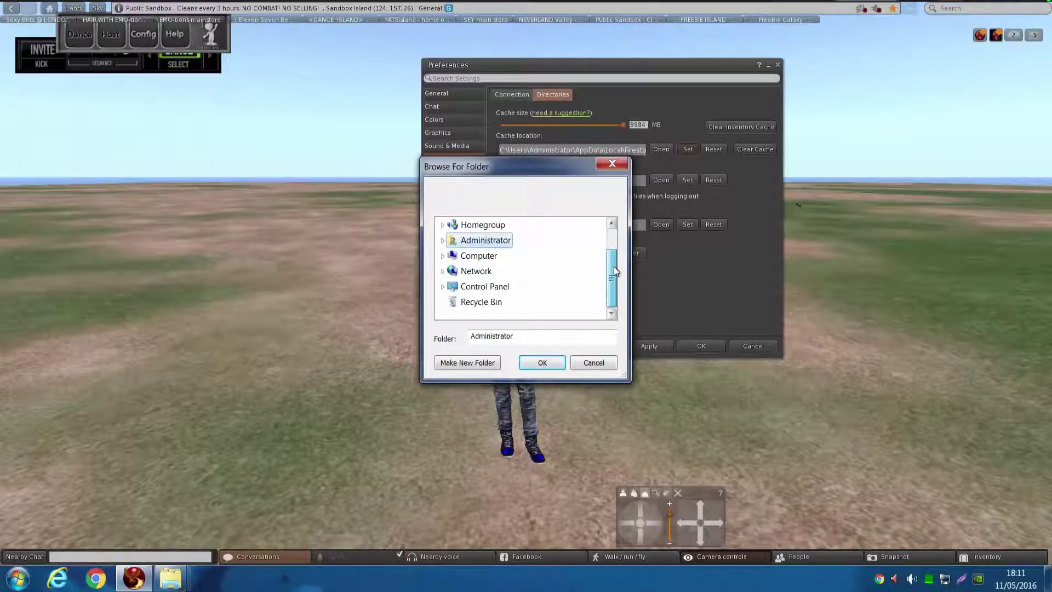
click(443, 255)
click(448, 241)
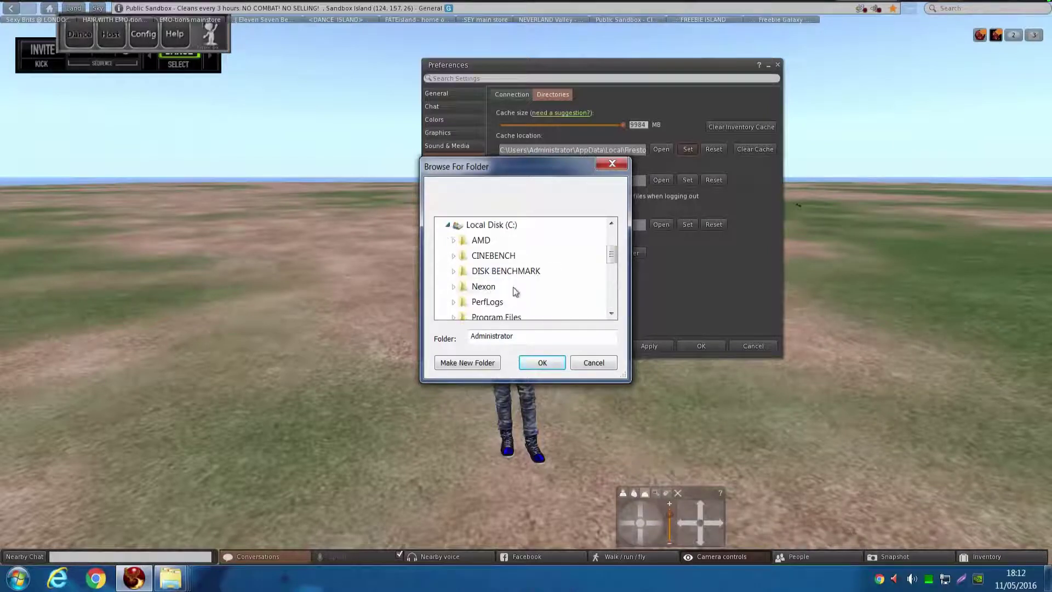
drag(611, 256, 616, 283)
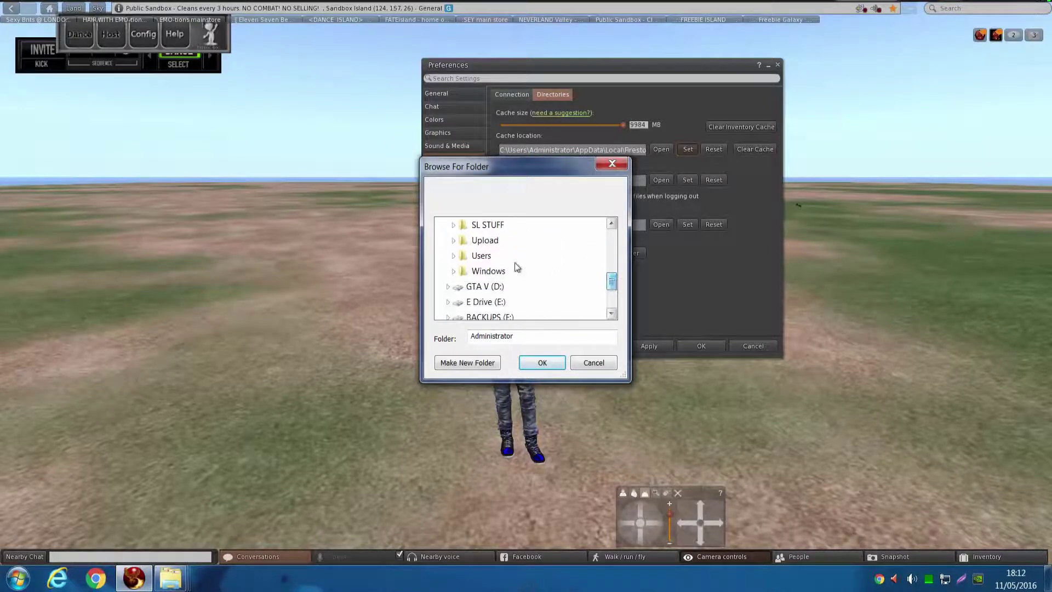
click(453, 225)
click(458, 240)
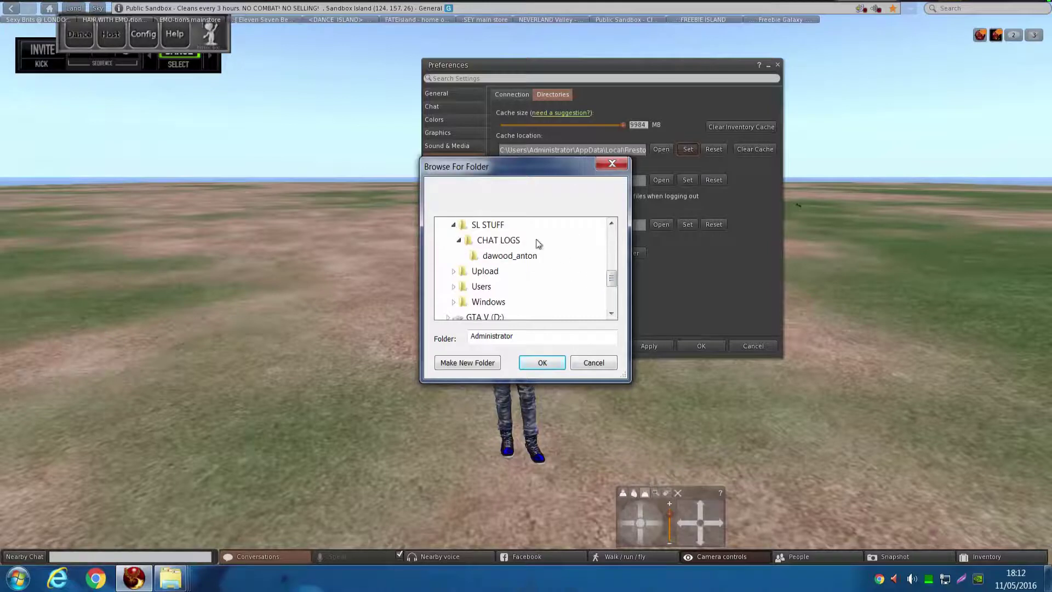
click(490, 225)
click(551, 361)
click(517, 312)
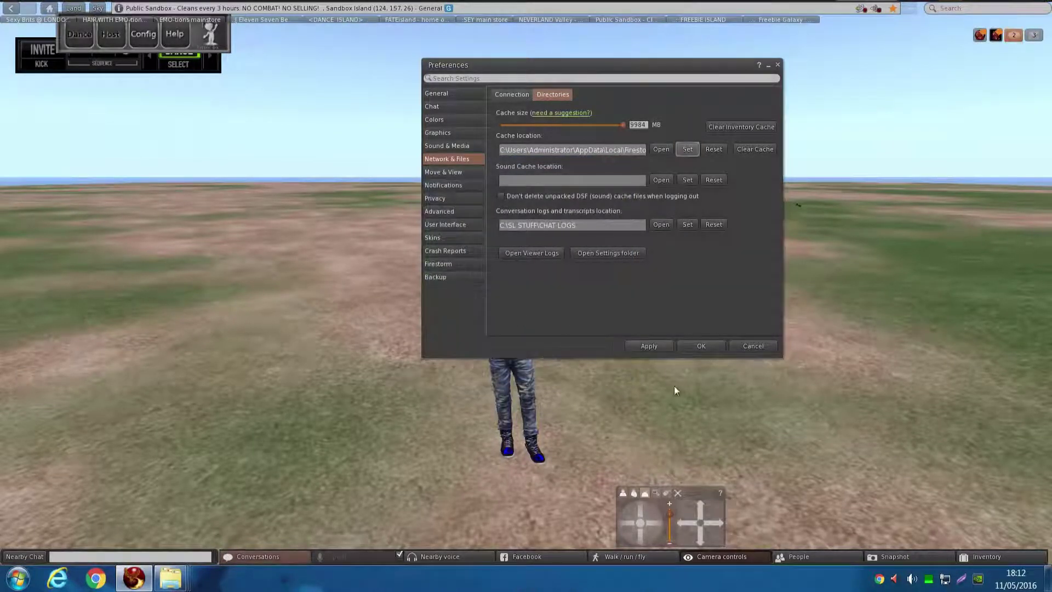
Look through the preference pages from Move & View to User Interface and return to the Advanced page.
click(449, 175)
click(446, 188)
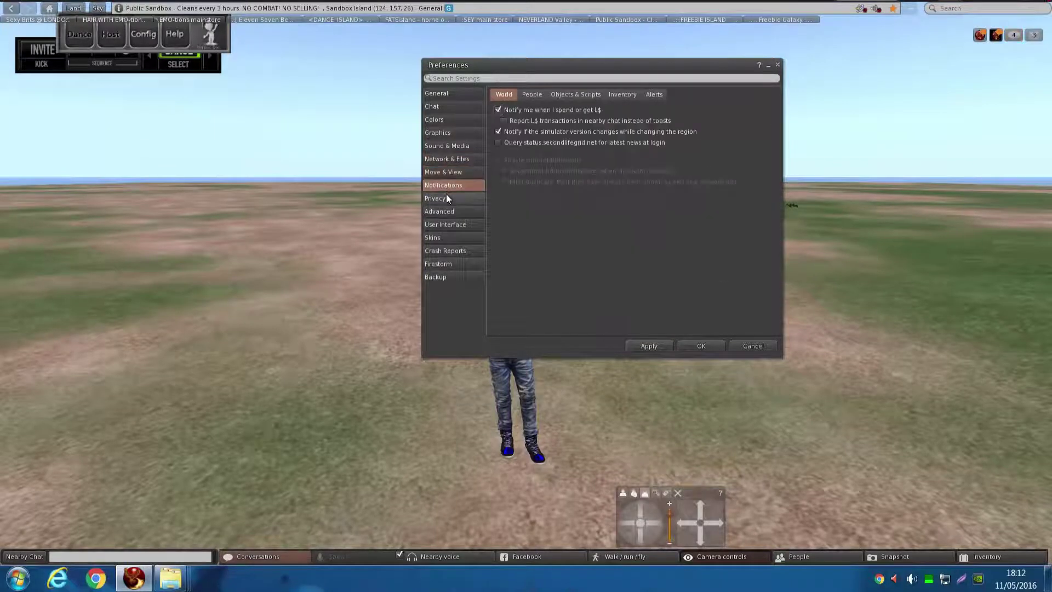
click(446, 197)
click(442, 212)
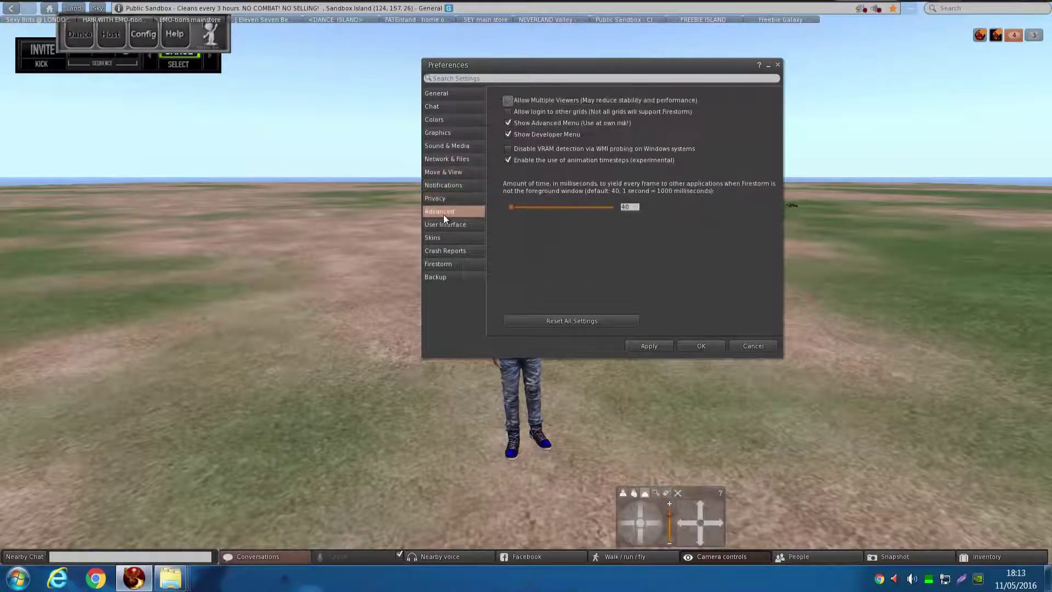
click(442, 224)
click(442, 211)
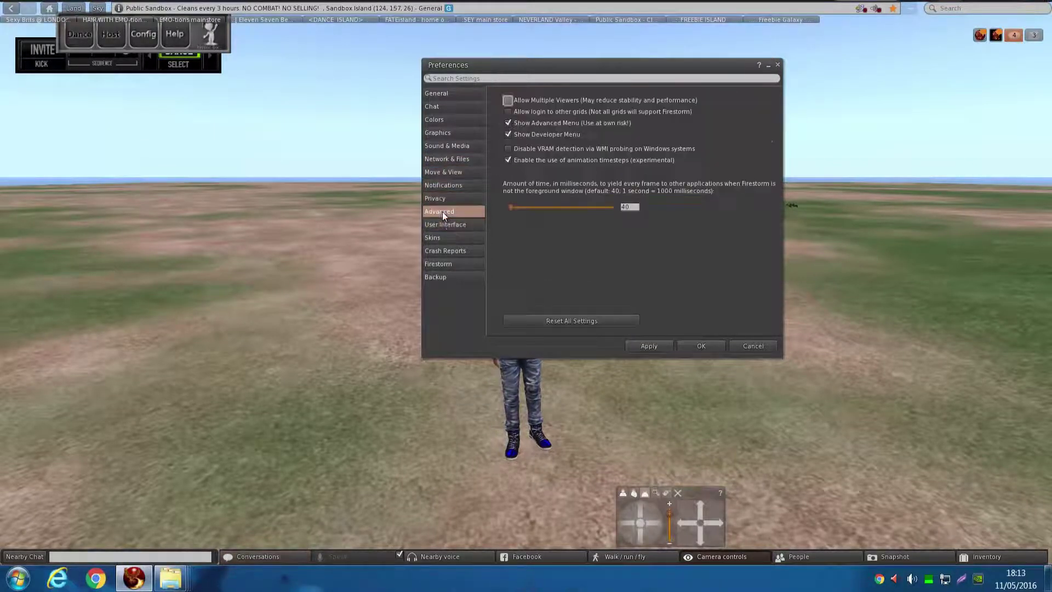
Go past the Skins, Crash Reports and Firestorm preferences to Backup and set the backup path to C:\SL STUFF.
click(443, 240)
click(443, 248)
click(444, 259)
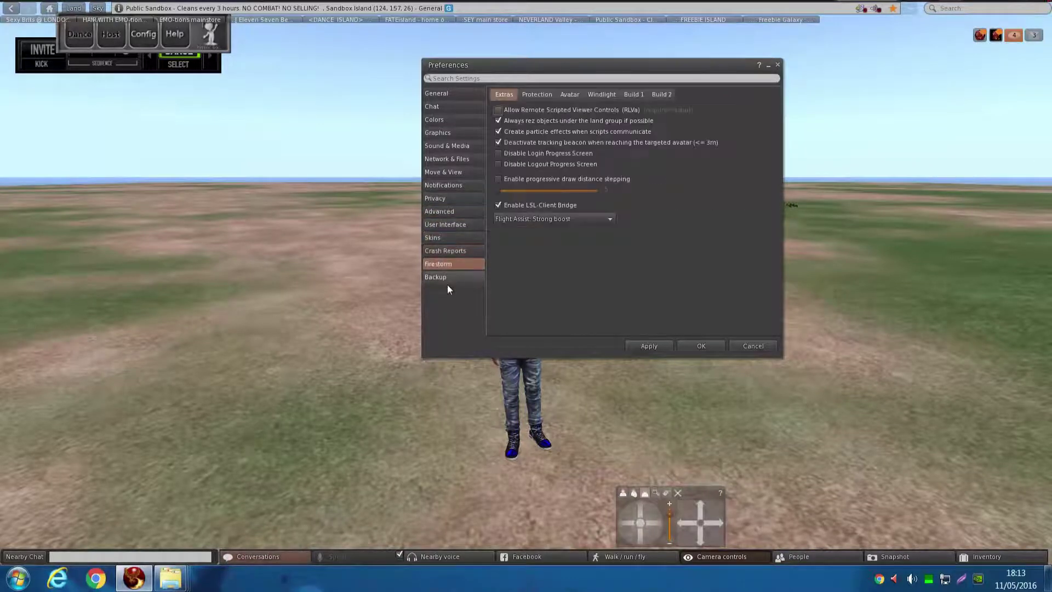
click(432, 280)
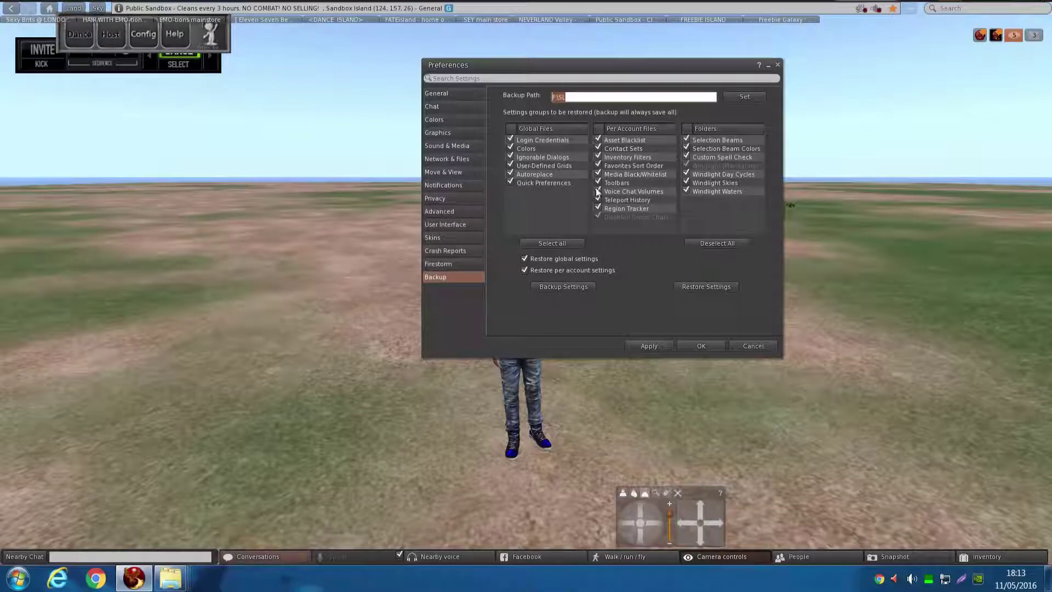
click(745, 98)
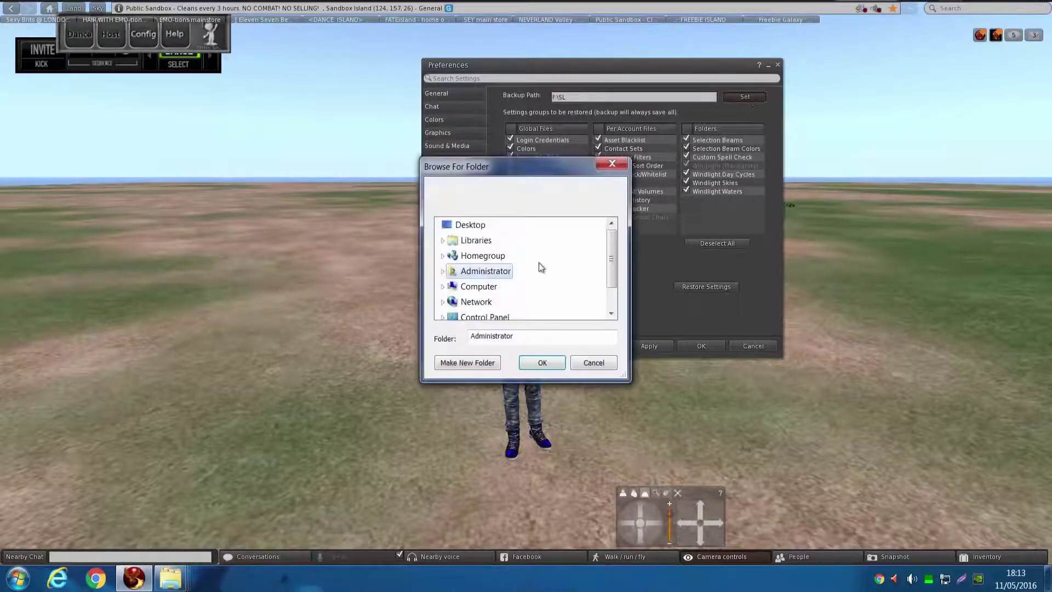
click(445, 286)
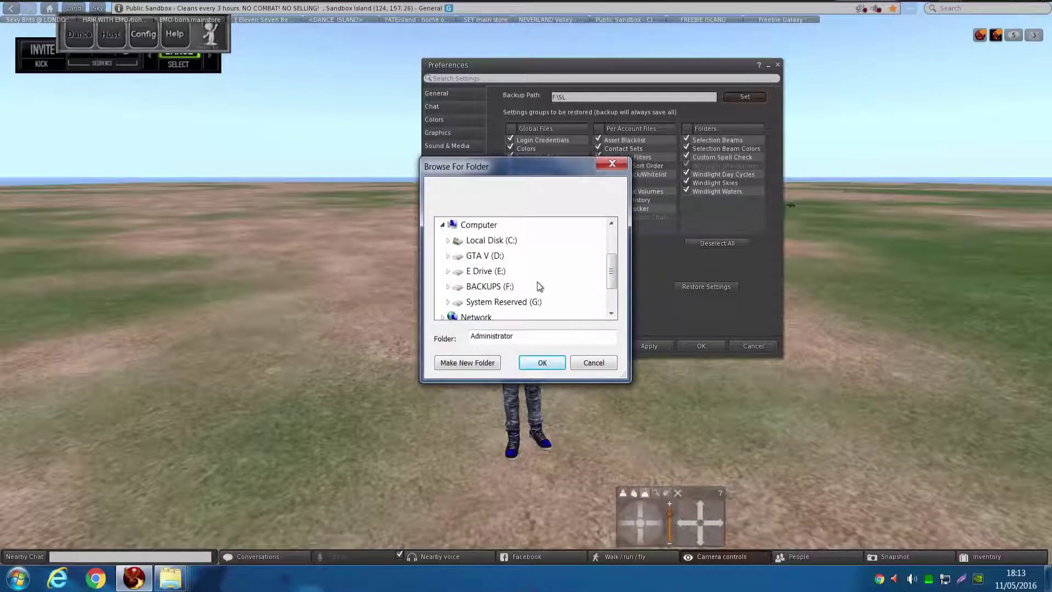
click(449, 241)
click(611, 313)
click(611, 314)
click(611, 314)
click(488, 302)
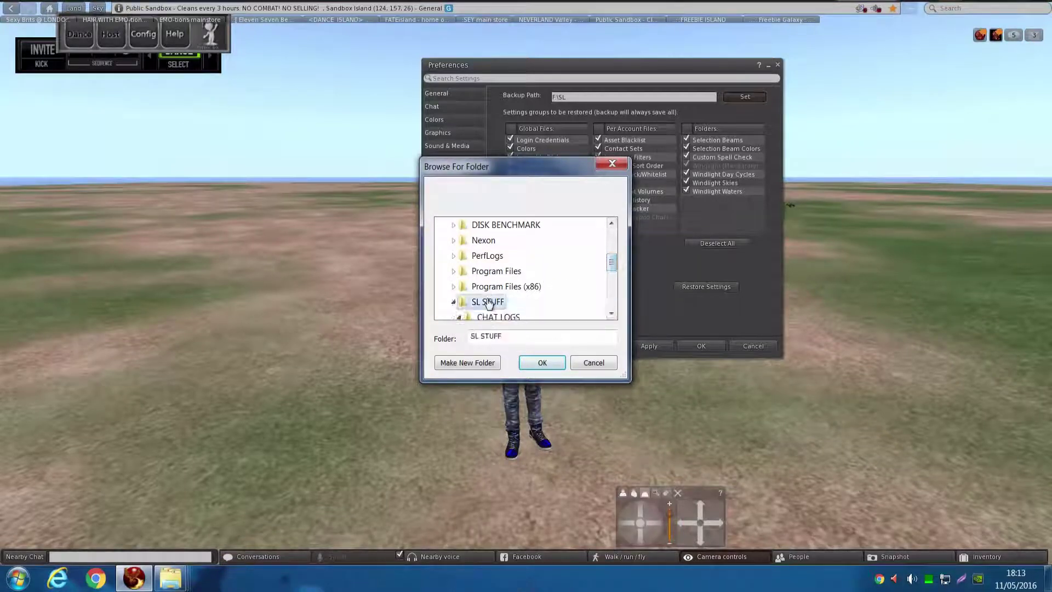
click(545, 362)
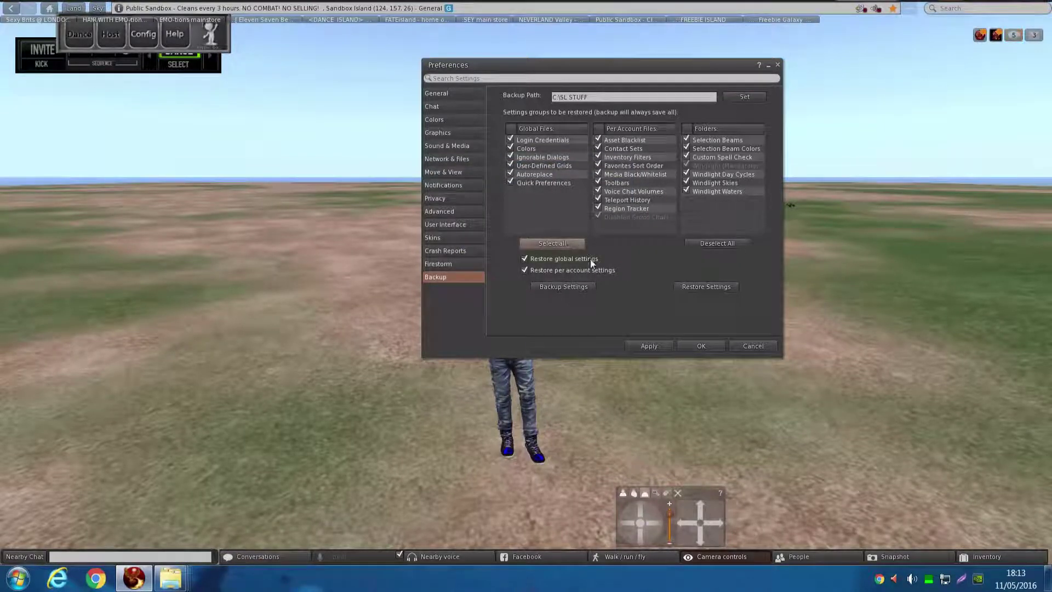
Back up the viewer settings to the chosen folder and accept the preferences.
click(558, 288)
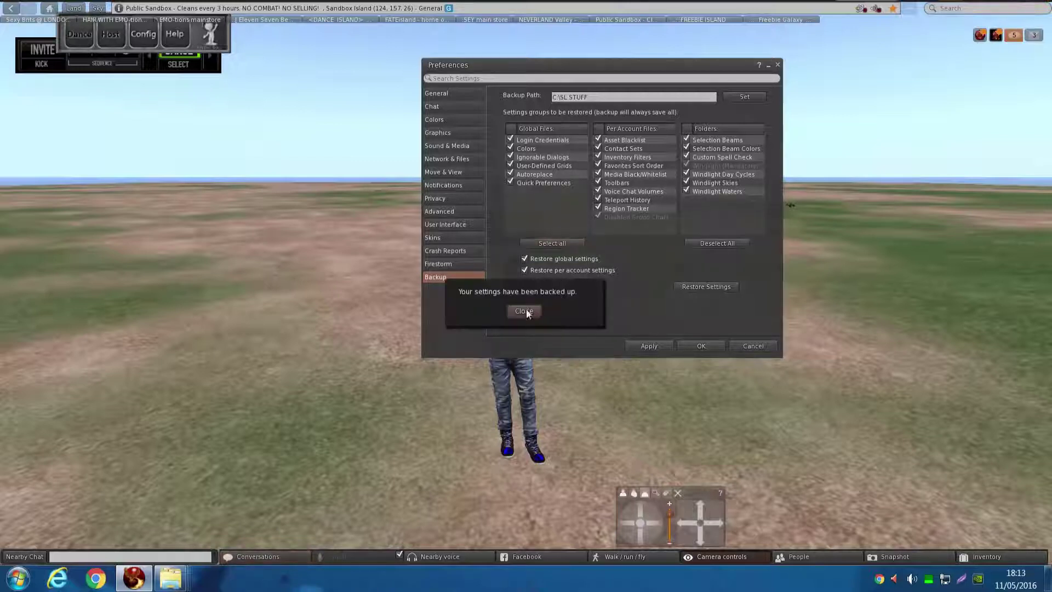
click(525, 311)
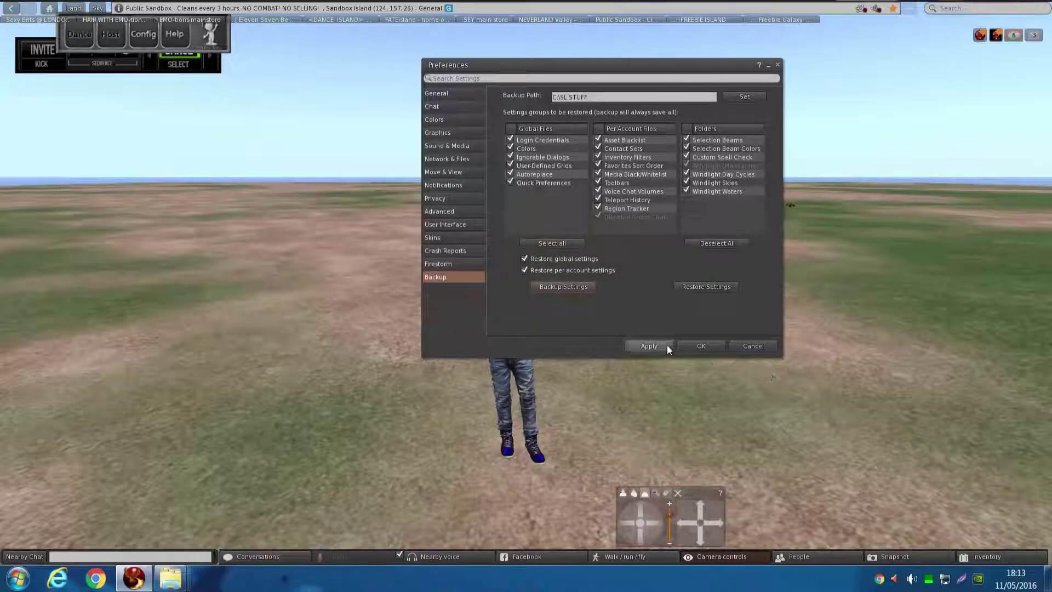
click(708, 343)
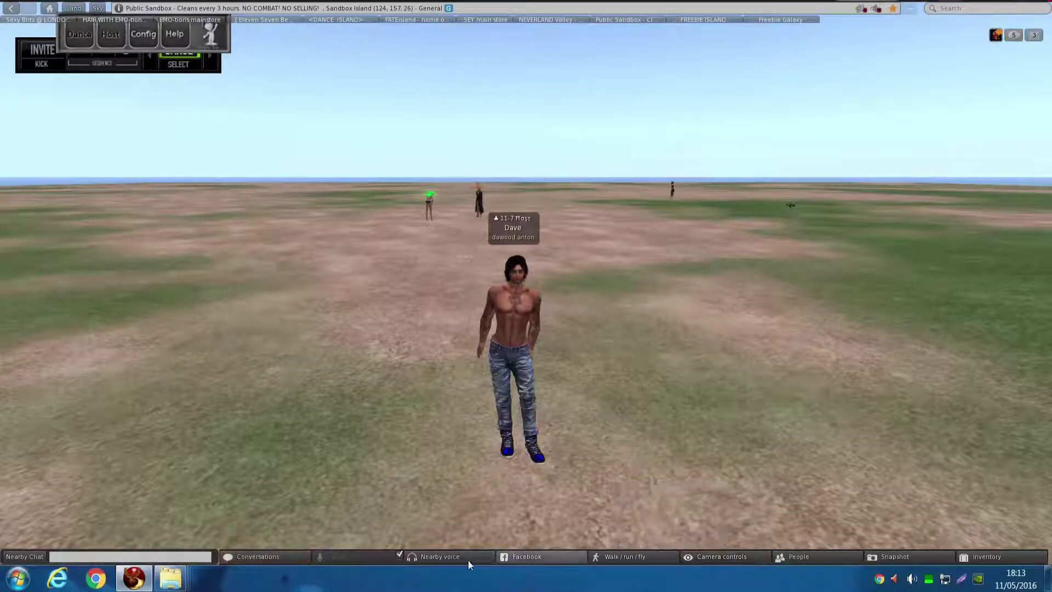
Quit Firestorm, close all Windows Explorer windows and retry the blocked deletion of the cache file.
key(ctrl+q)
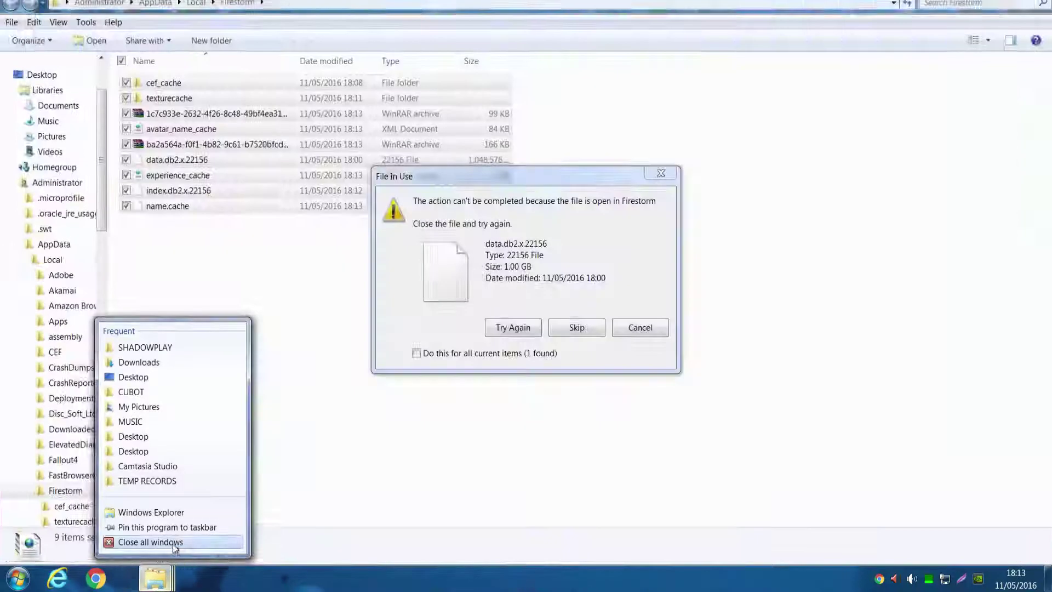
click(173, 543)
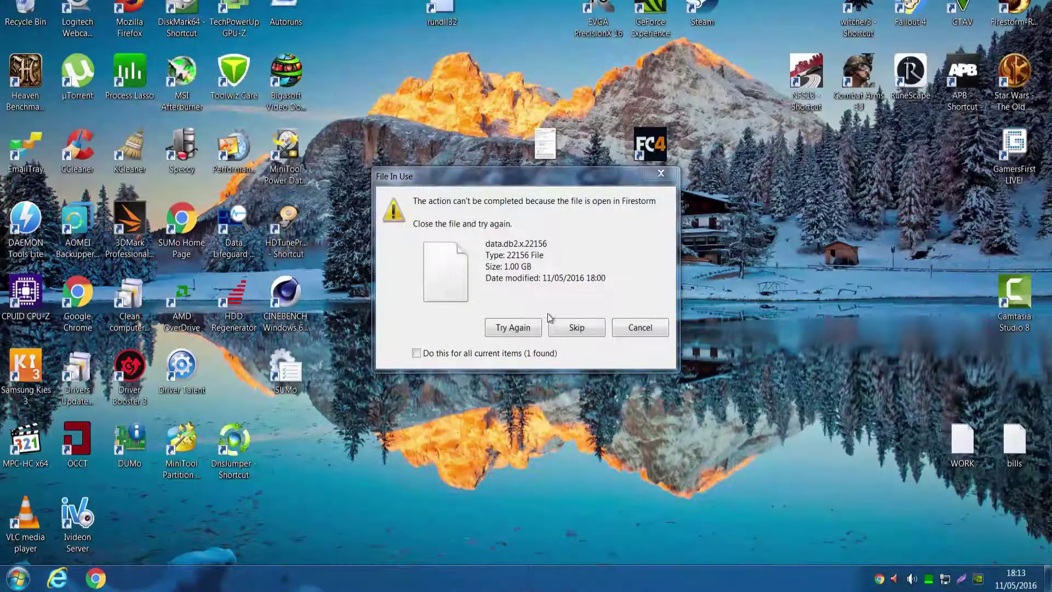
click(529, 328)
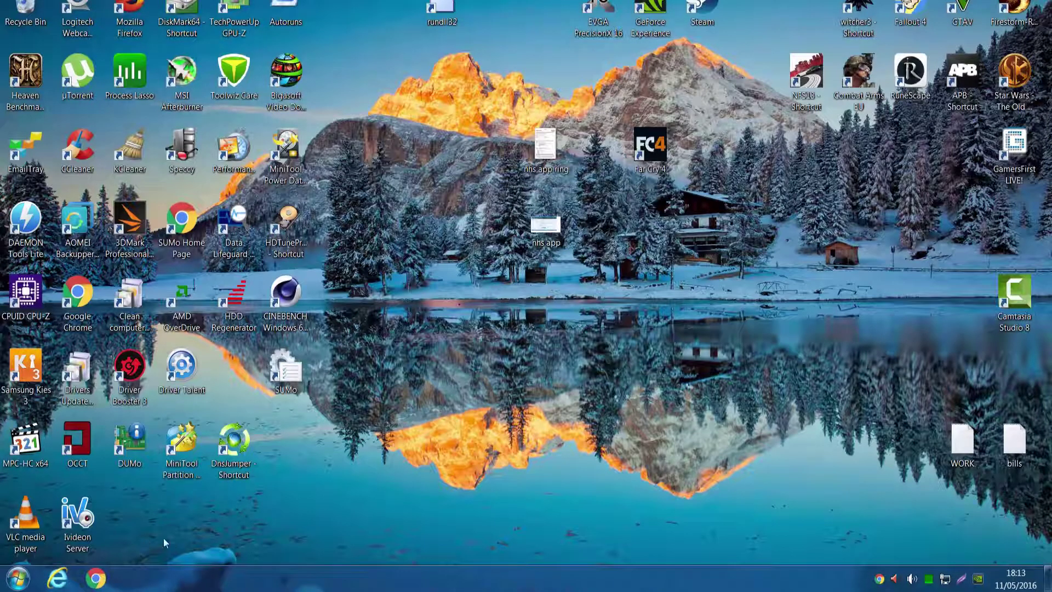
Open the Control Panel's list of installed programs for uninstalling.
key(super)
click(523, 367)
key(super)
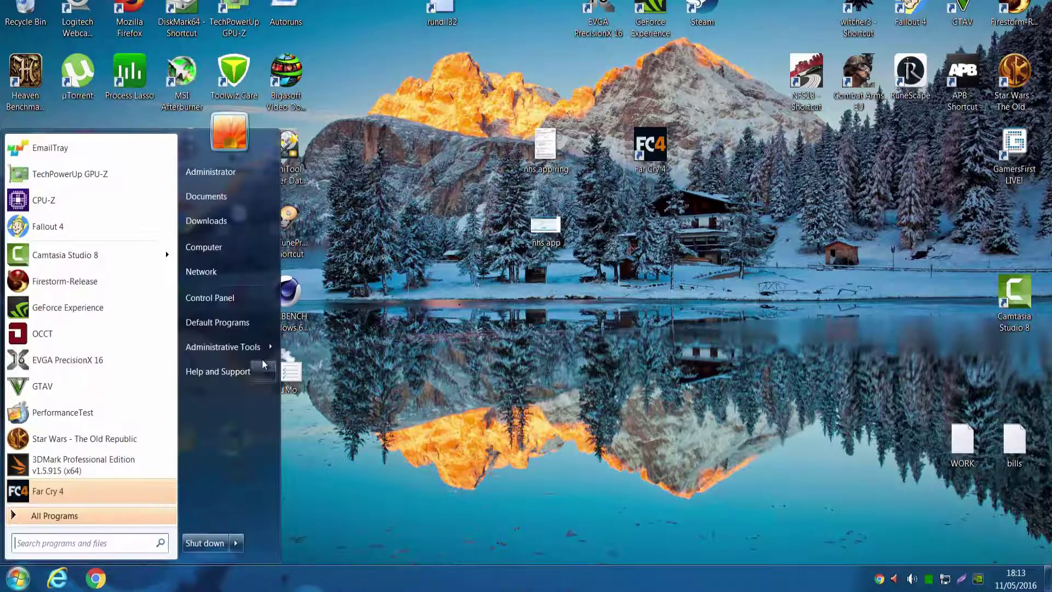
click(224, 299)
click(370, 263)
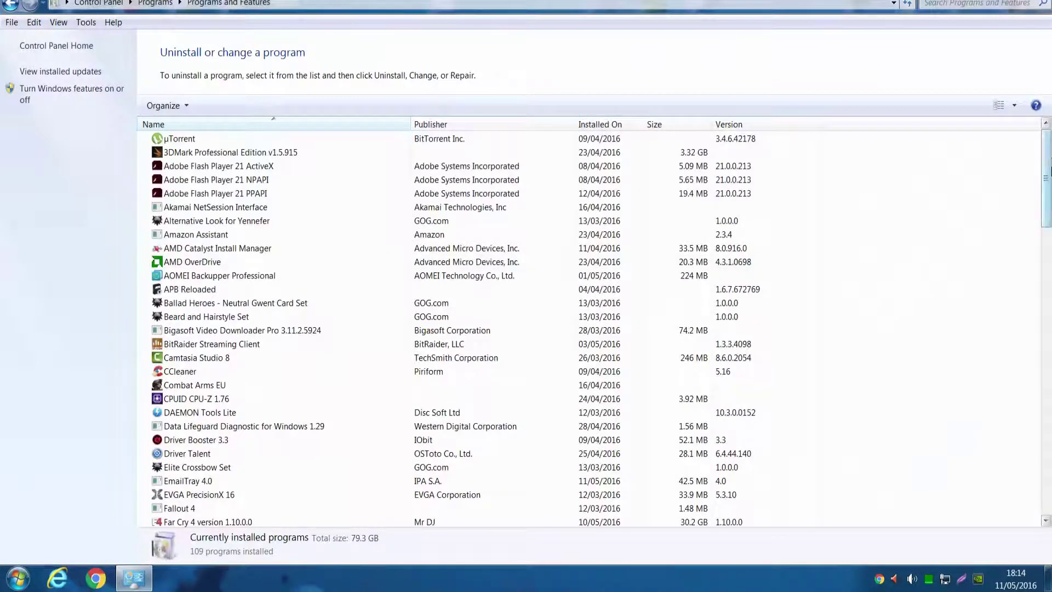
Find Firestorm-Release among the installed programs, start its uninstaller and confirm the removal.
scroll(1050, 160, down, 3)
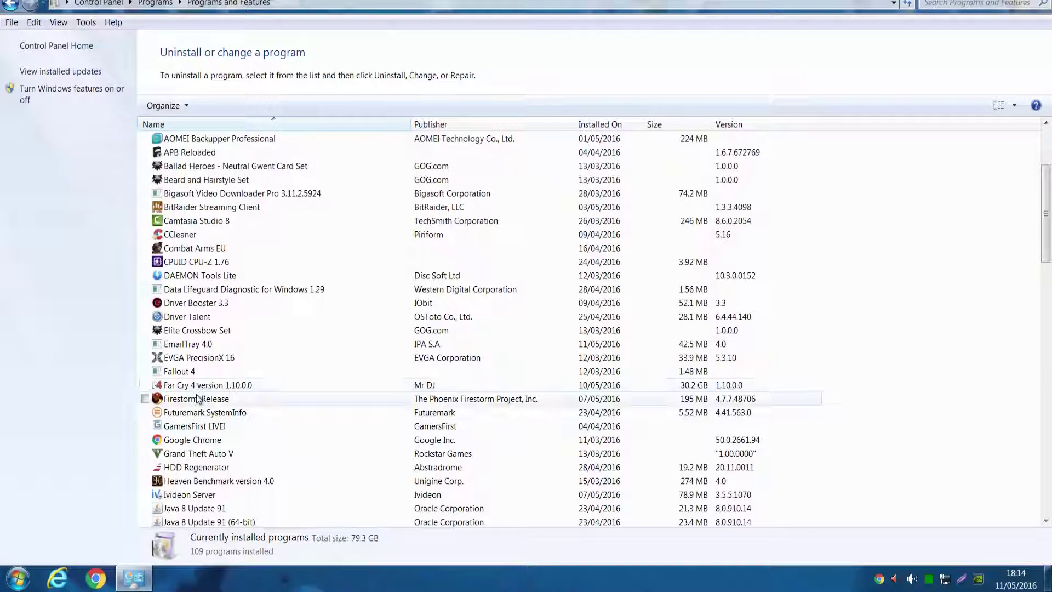
click(198, 399)
right_click(199, 403)
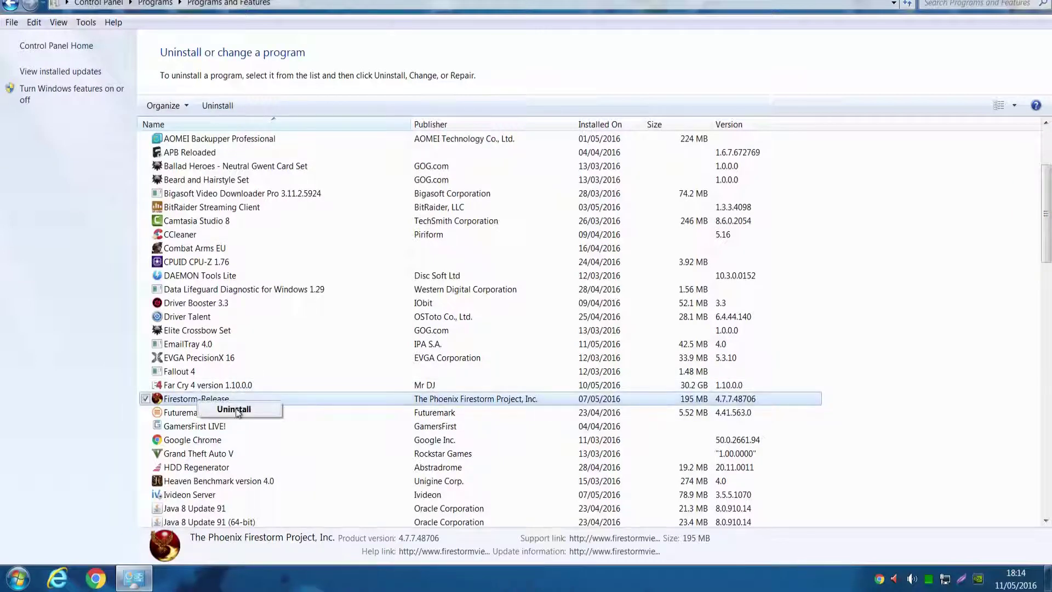
click(235, 409)
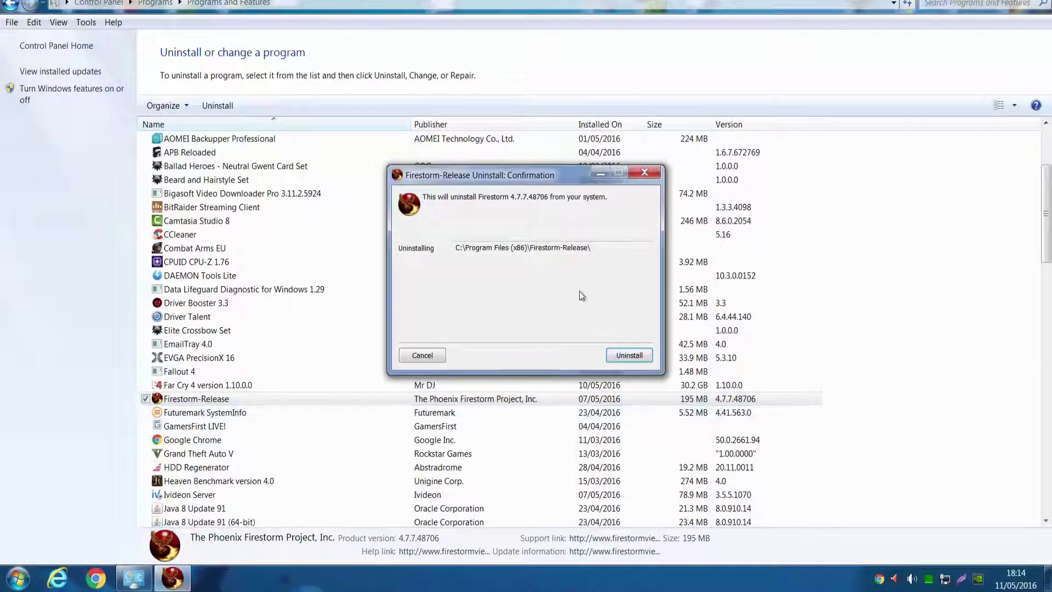
click(634, 356)
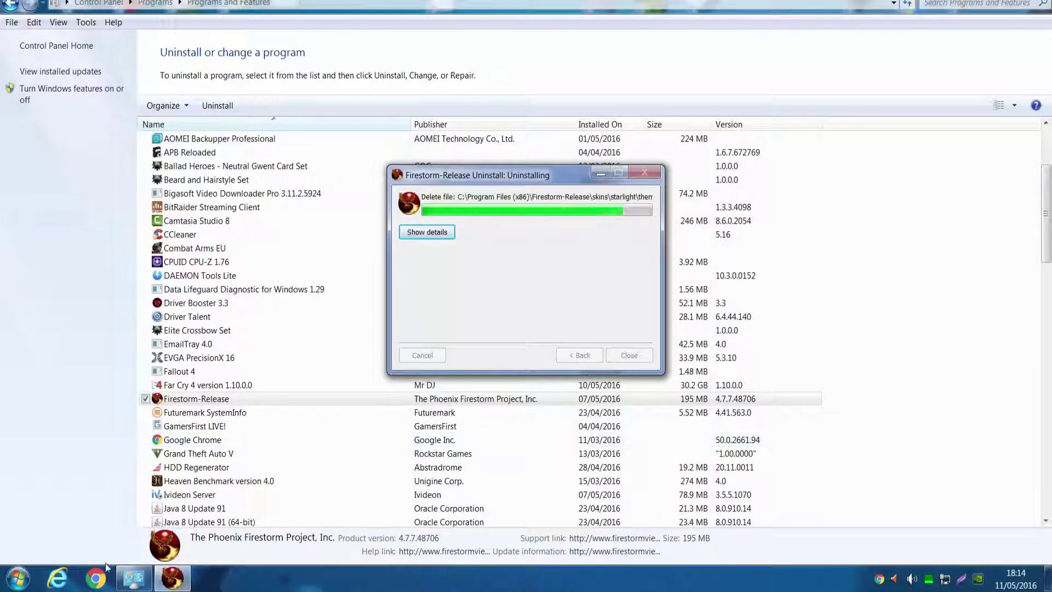
Bring up the Firestorm downloads page in Chrome and let the uninstaller delete leftover program files, settings and cache files.
click(96, 578)
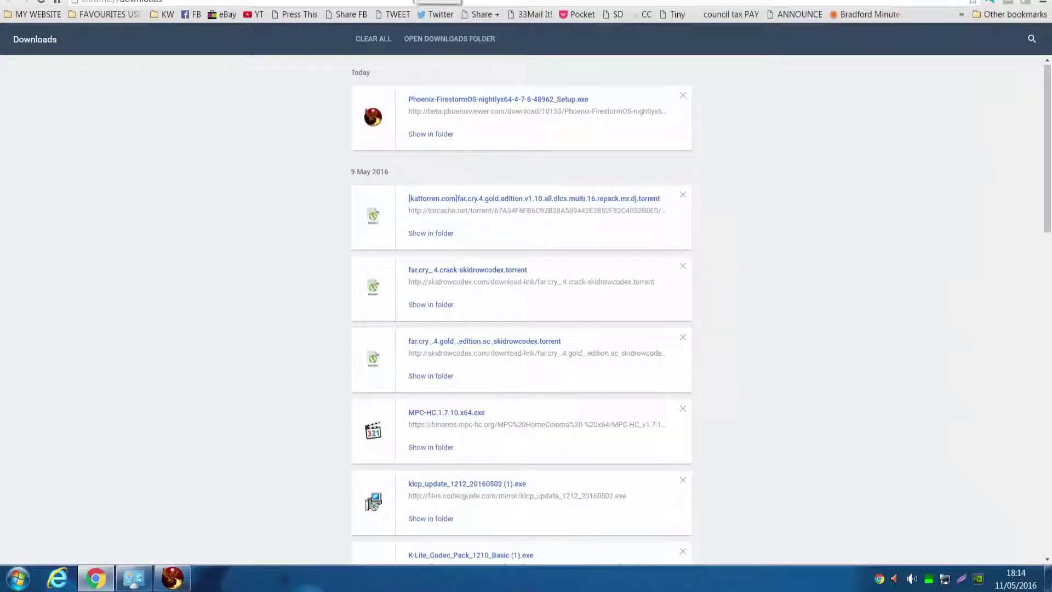
click(437, 3)
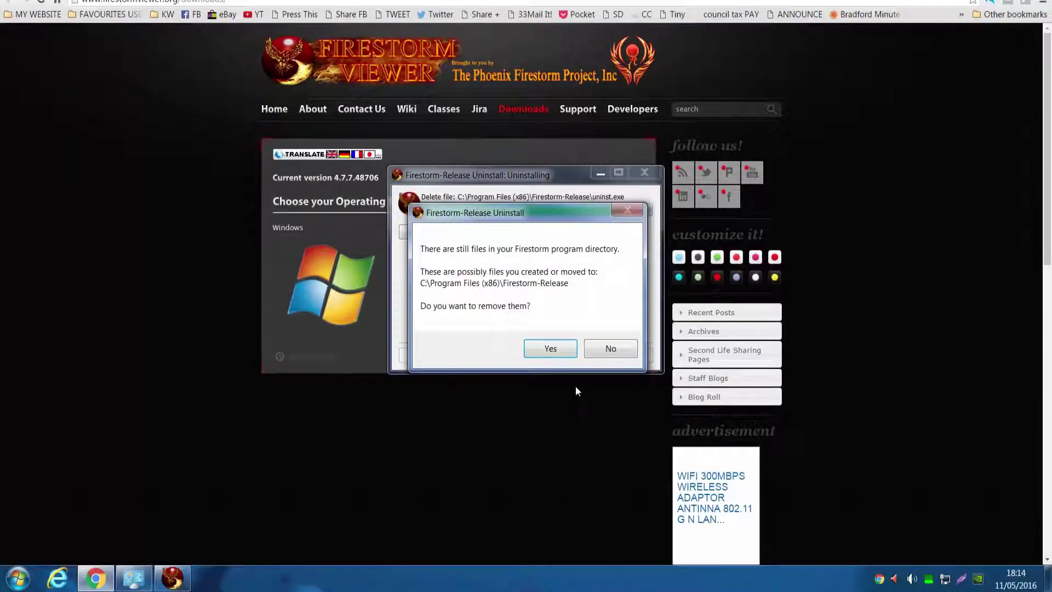
drag(521, 215, 378, 184)
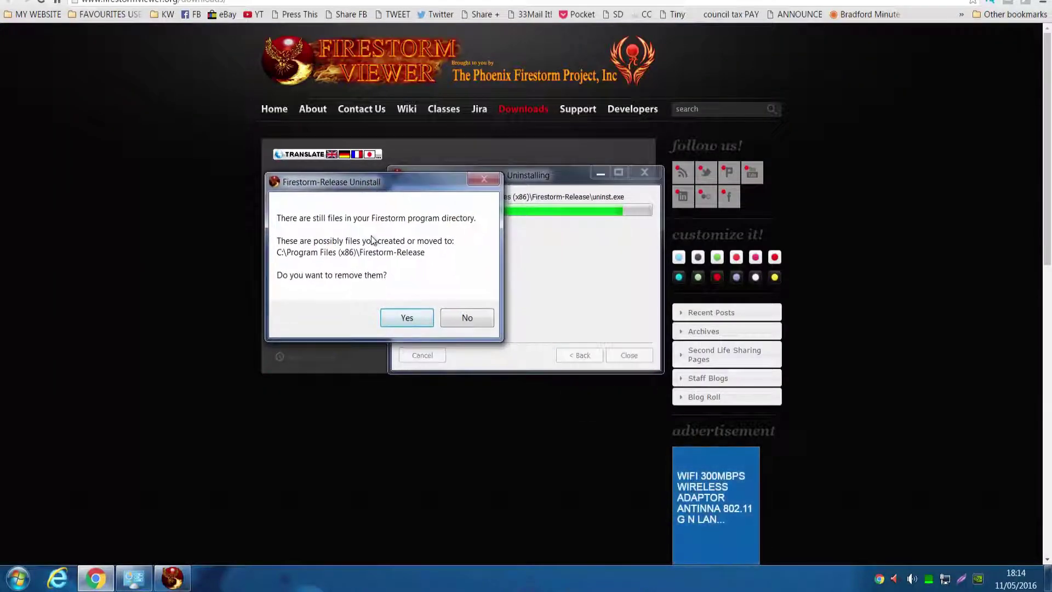
click(410, 320)
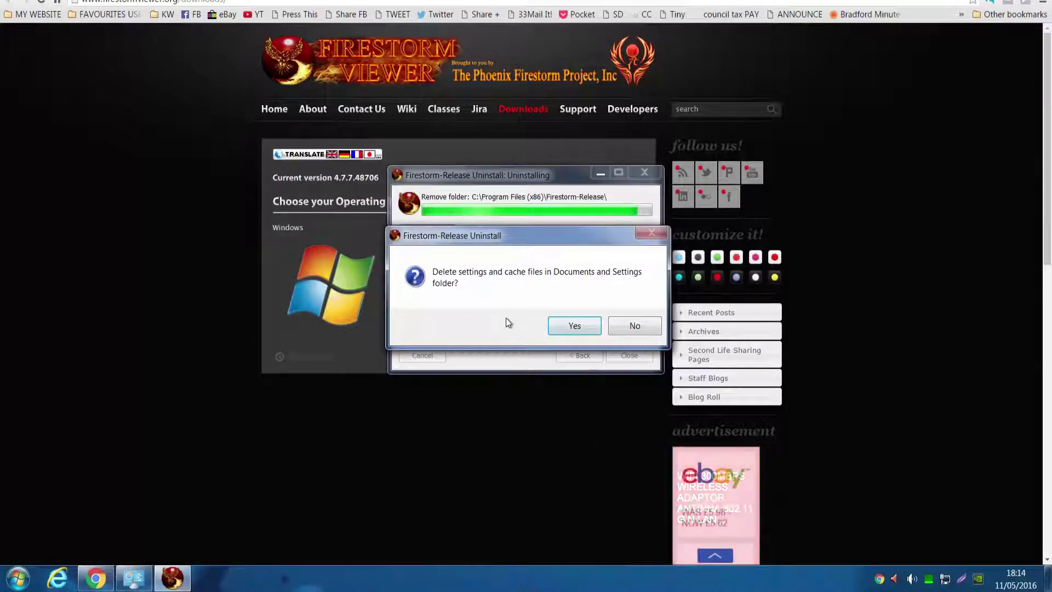
click(575, 325)
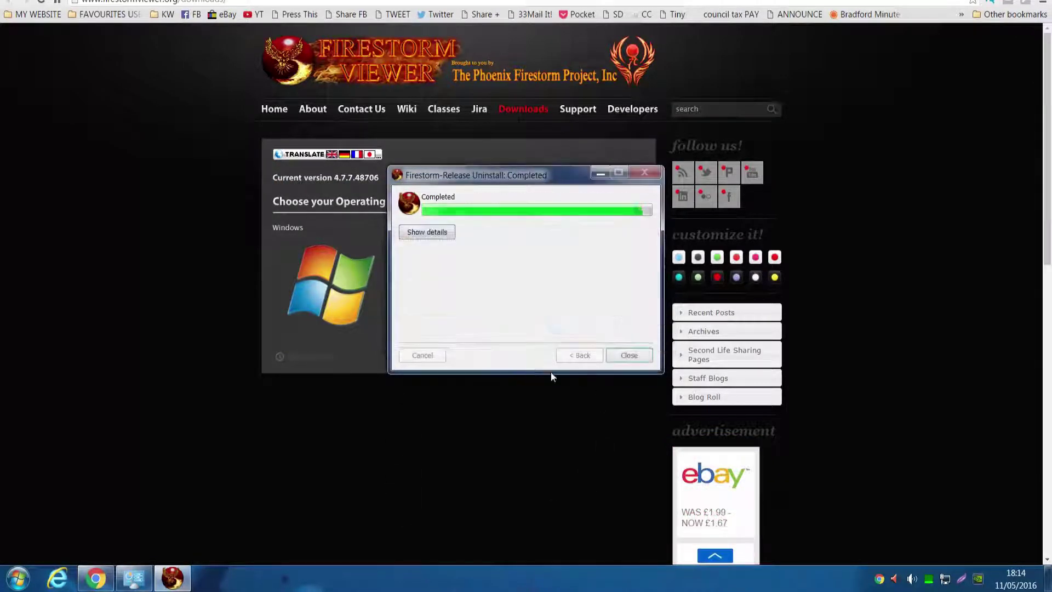
click(635, 364)
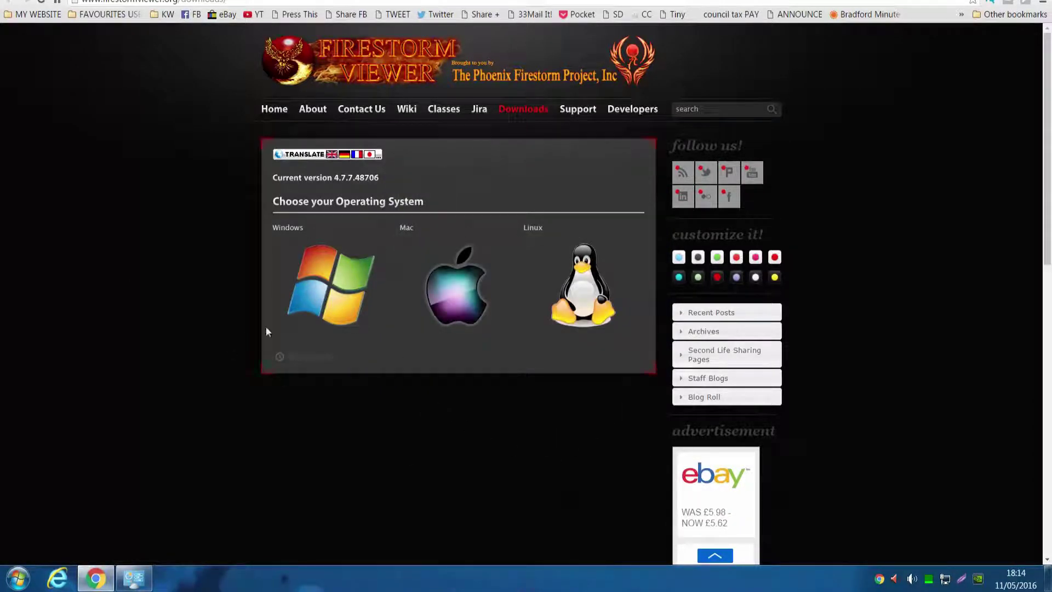
click(300, 273)
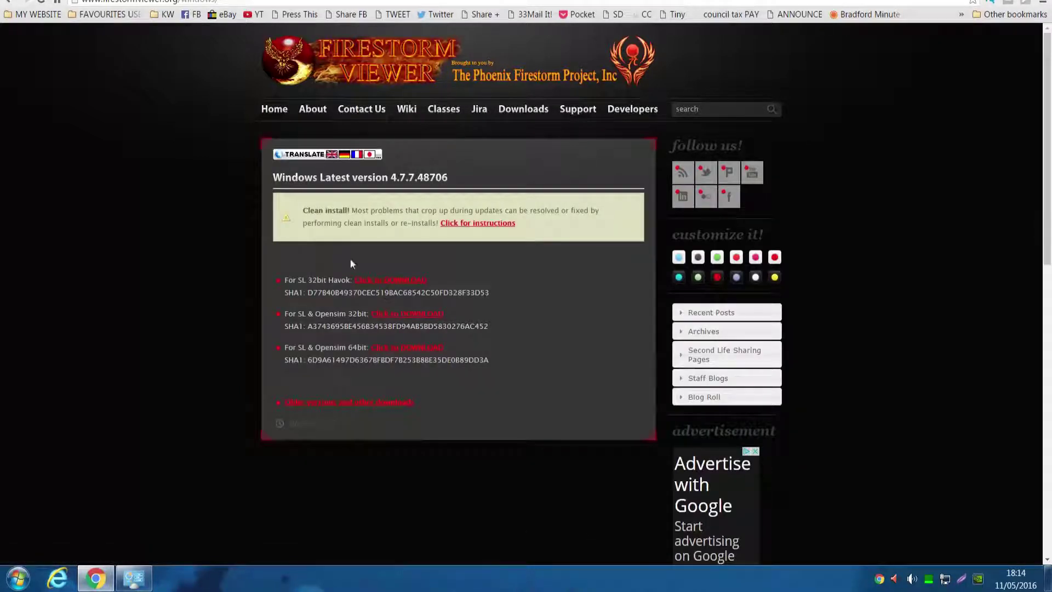
key(ctrl+j)
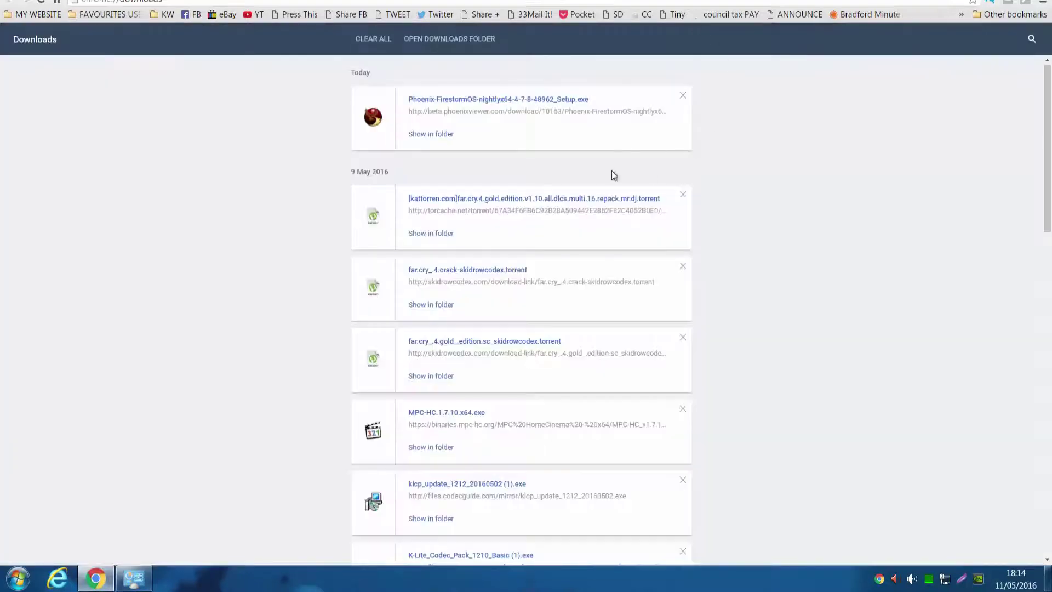
click(497, 100)
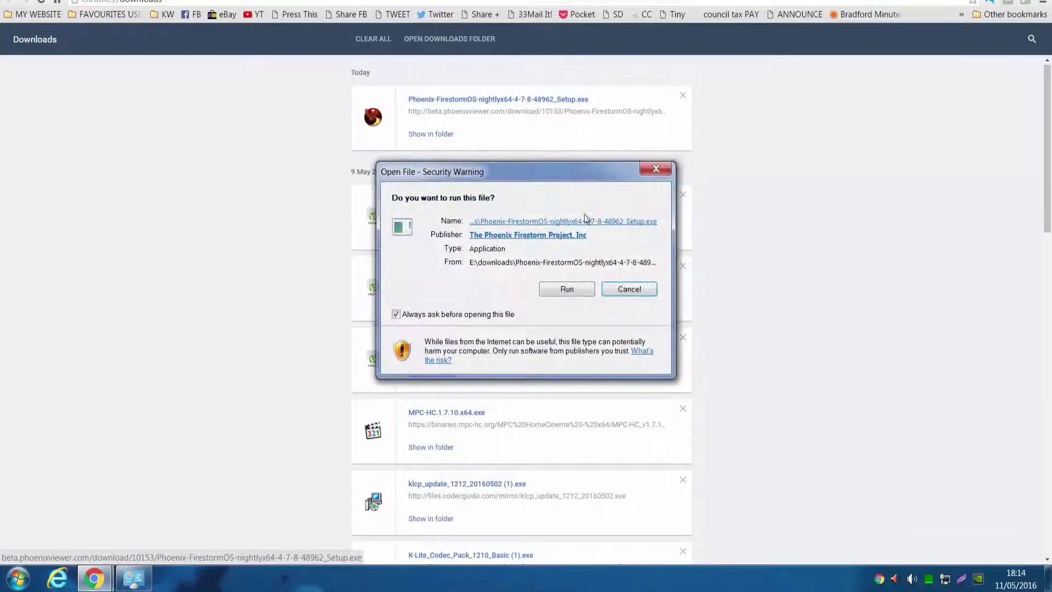
click(580, 285)
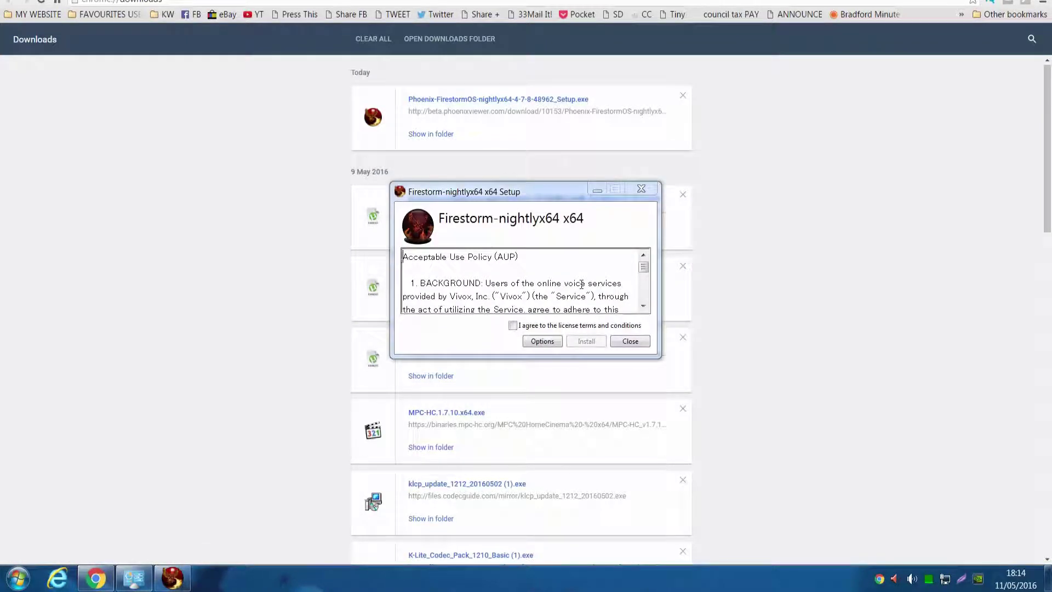
Open the account's AppData Roaming folder in Windows Explorer.
key(super+r)
text(%)
key(Down)
key(Return)
Delete the Firestorm and Firestorm_x64 folders from the Roaming folder.
click(273, 188)
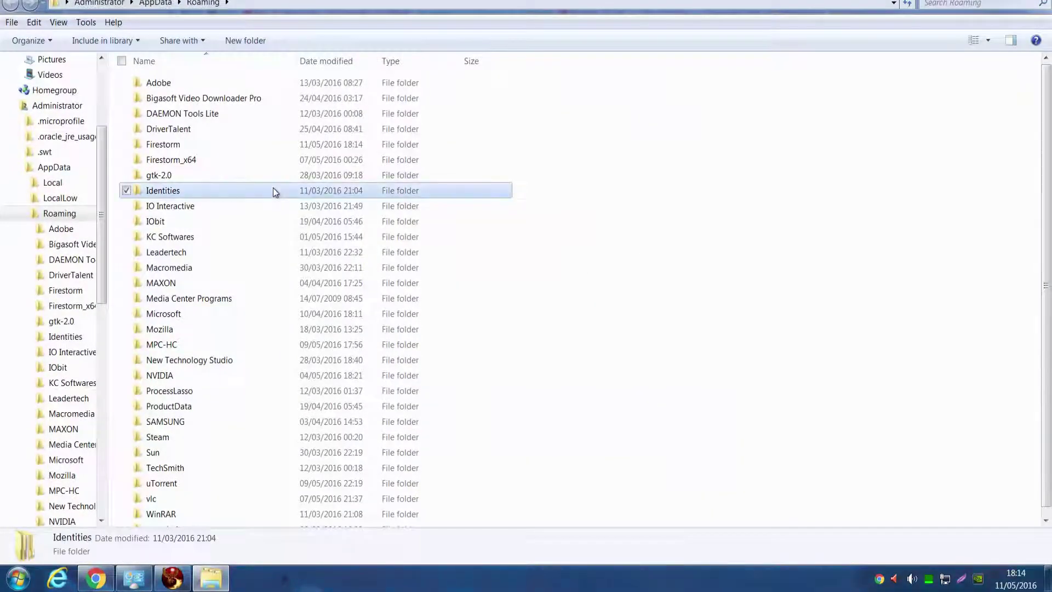
key(f)
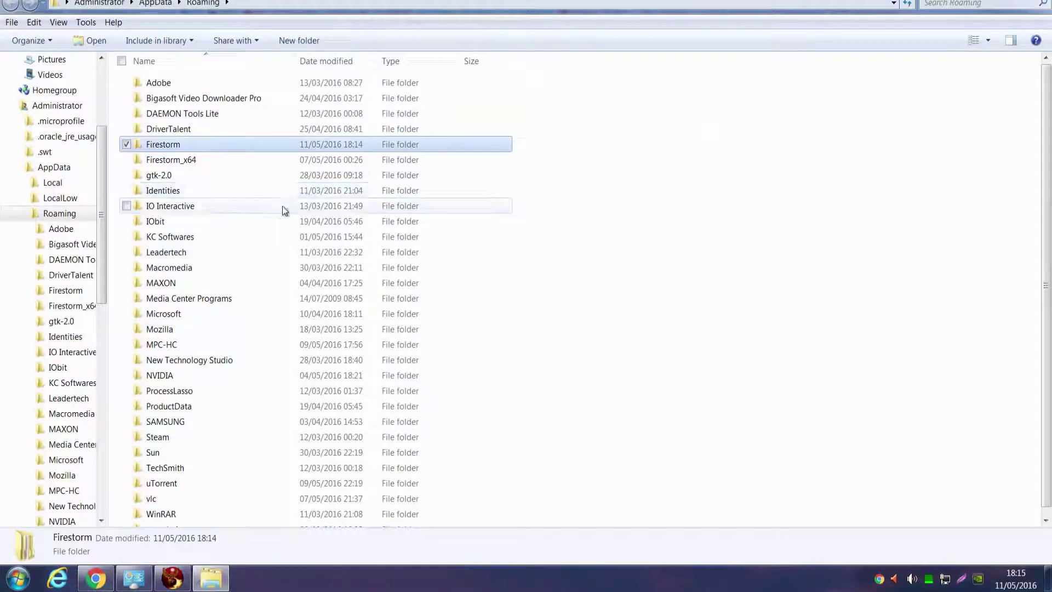
ctrl+click(168, 160)
right_click(169, 159)
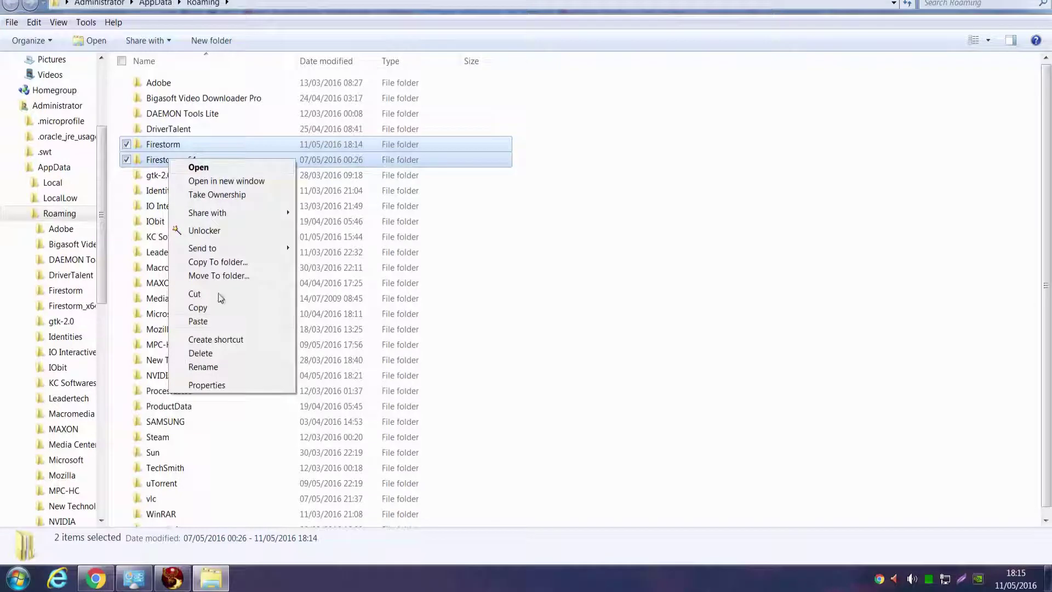
click(218, 353)
click(574, 292)
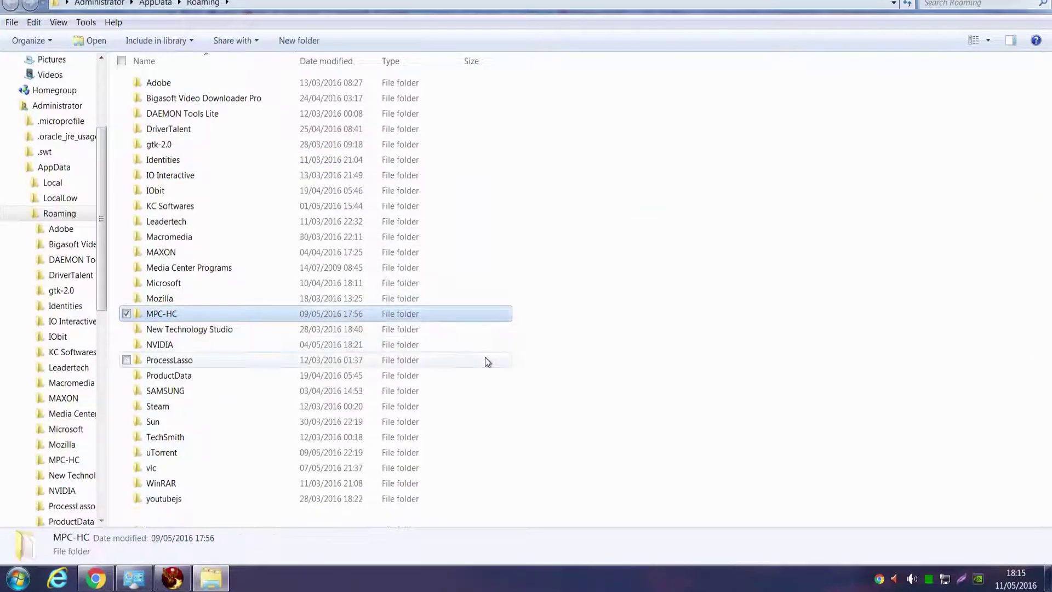
Switch to the AppData Local folder and check for leftover viewer folders beginning with F or P.
click(179, 4)
click(186, 18)
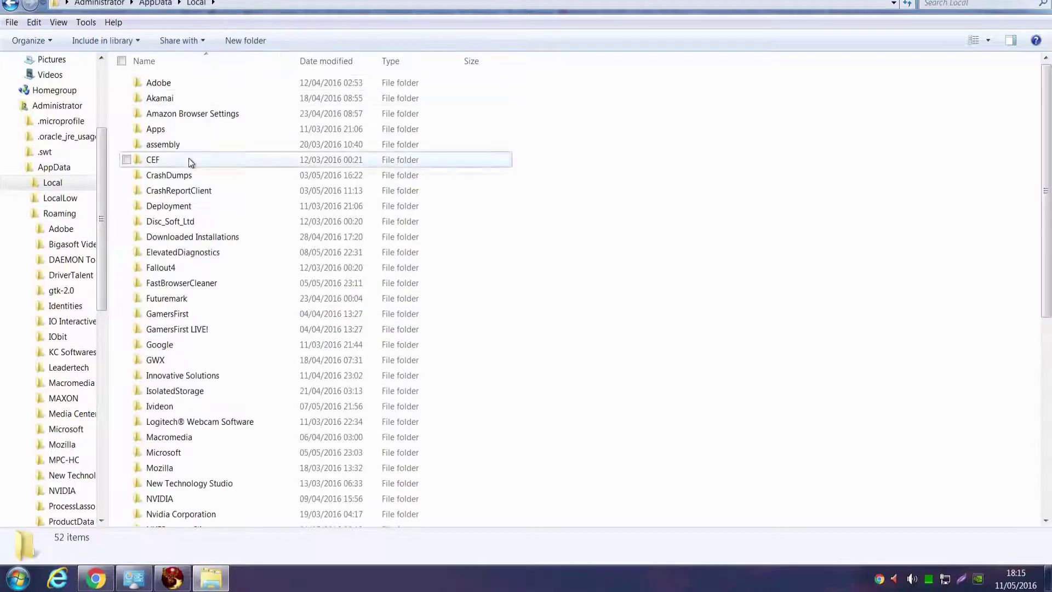
click(191, 161)
key(f)
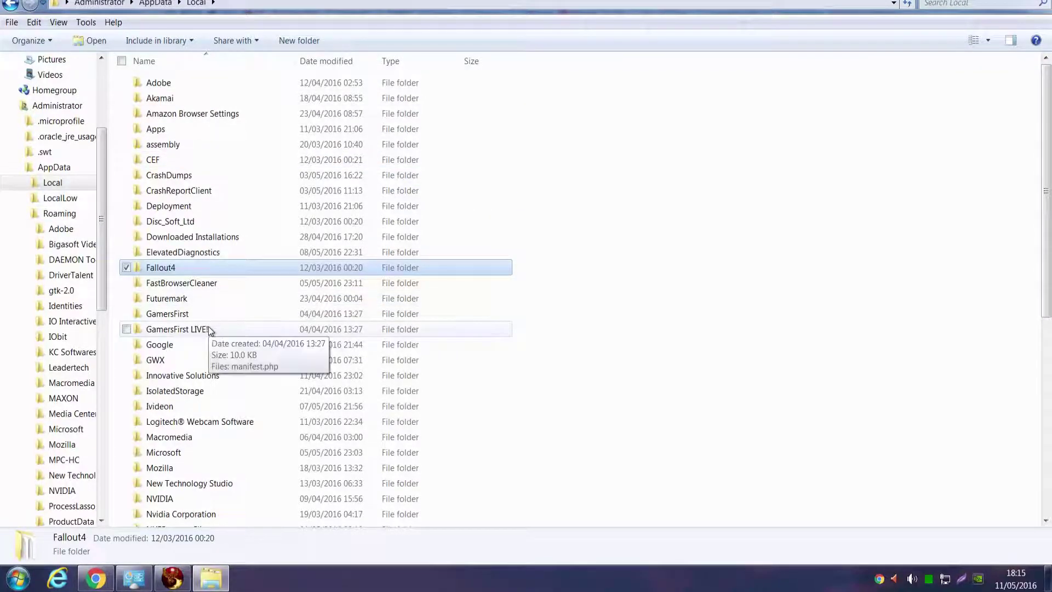
key(p)
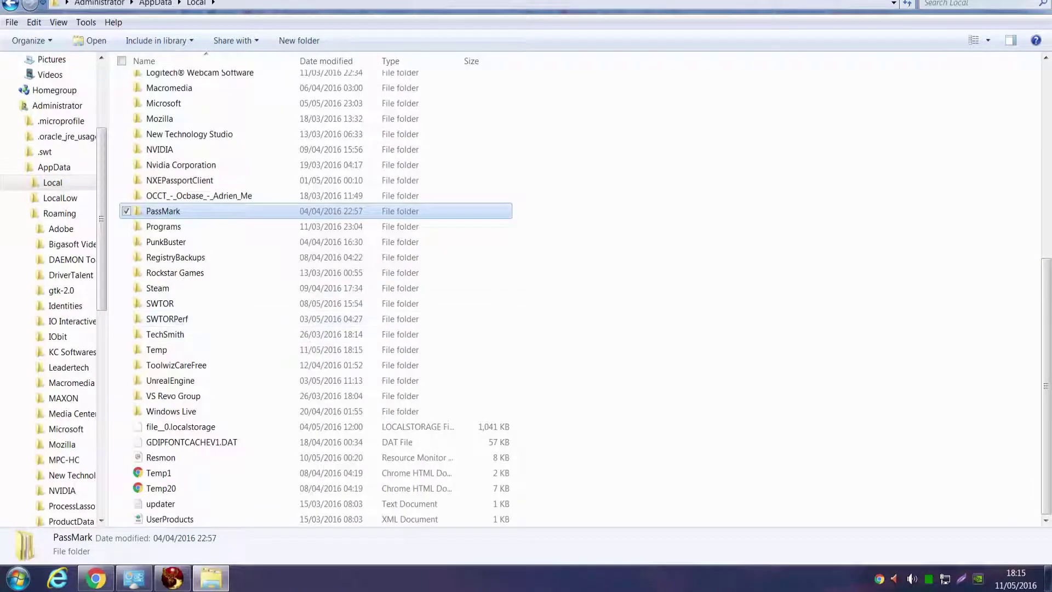
Close the Explorer, browser and Programs and Features windows and exit Chrome's background process, keeping the Firestorm setup open.
key(alt+F4)
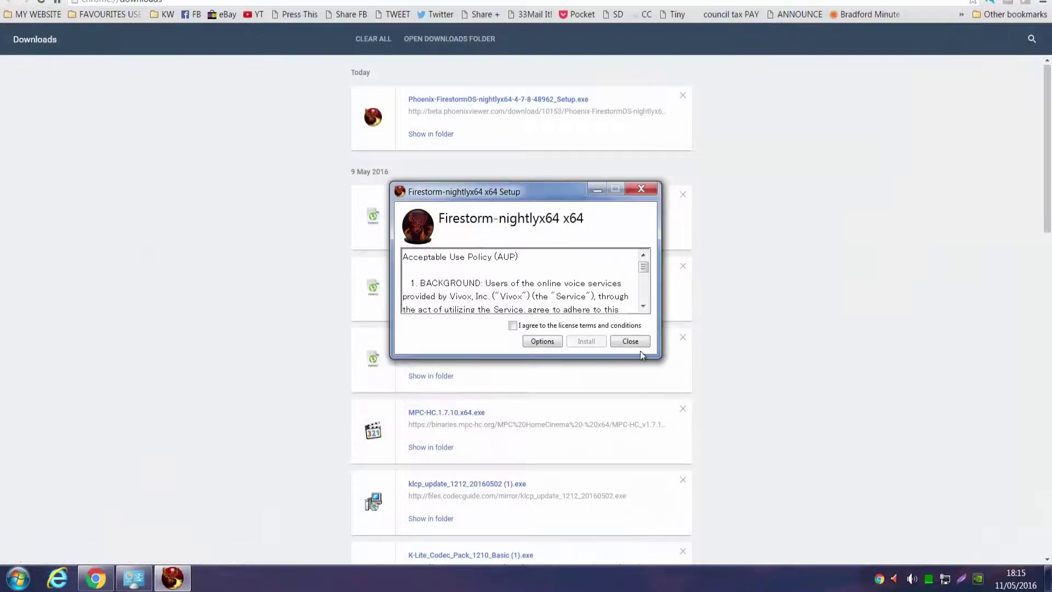
key(alt+F4)
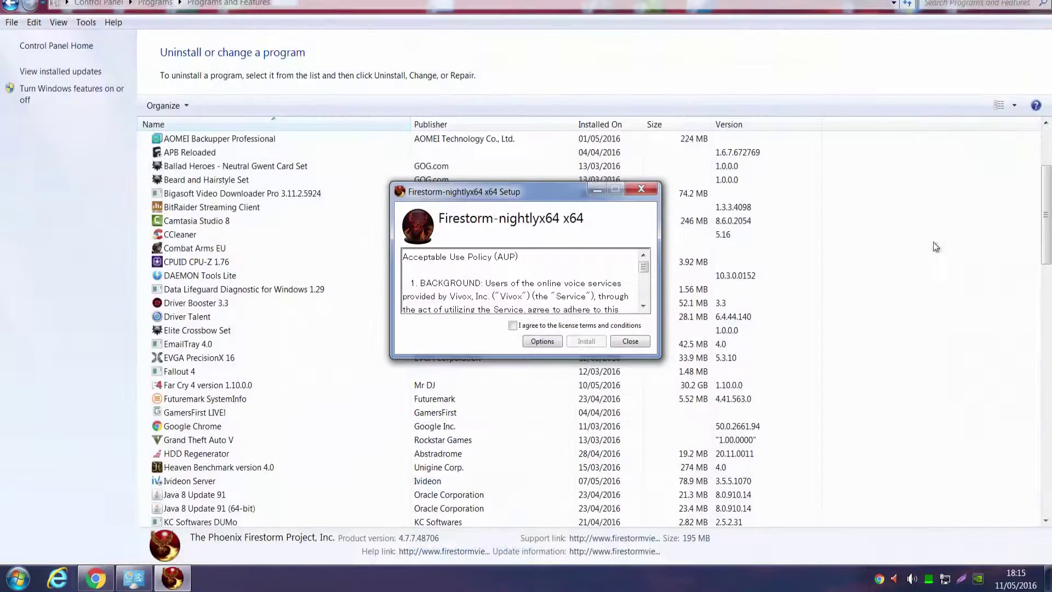
right_click(878, 579)
click(890, 559)
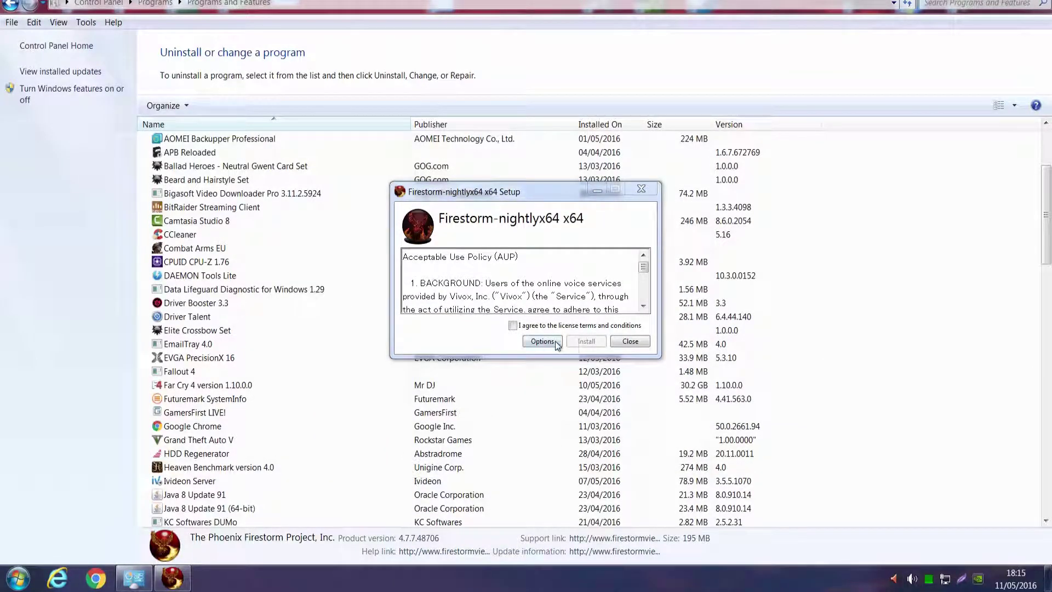
key(alt+F4)
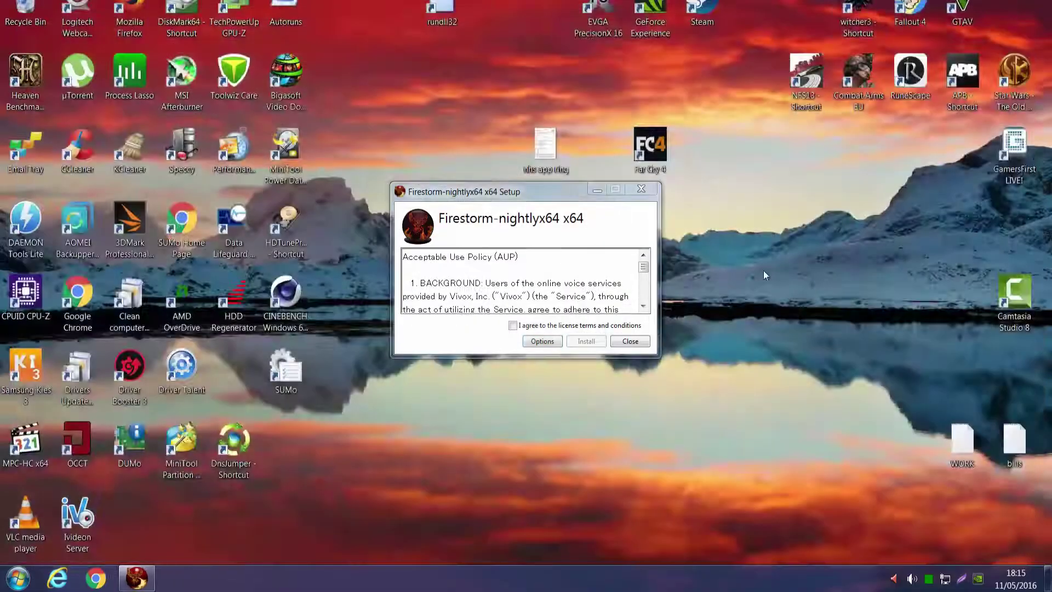
Agree to the license terms, keep the install location C:\Program Files\Firestorm-nightlyx64\, and start the Firestorm-nightlyx64 installation.
click(512, 325)
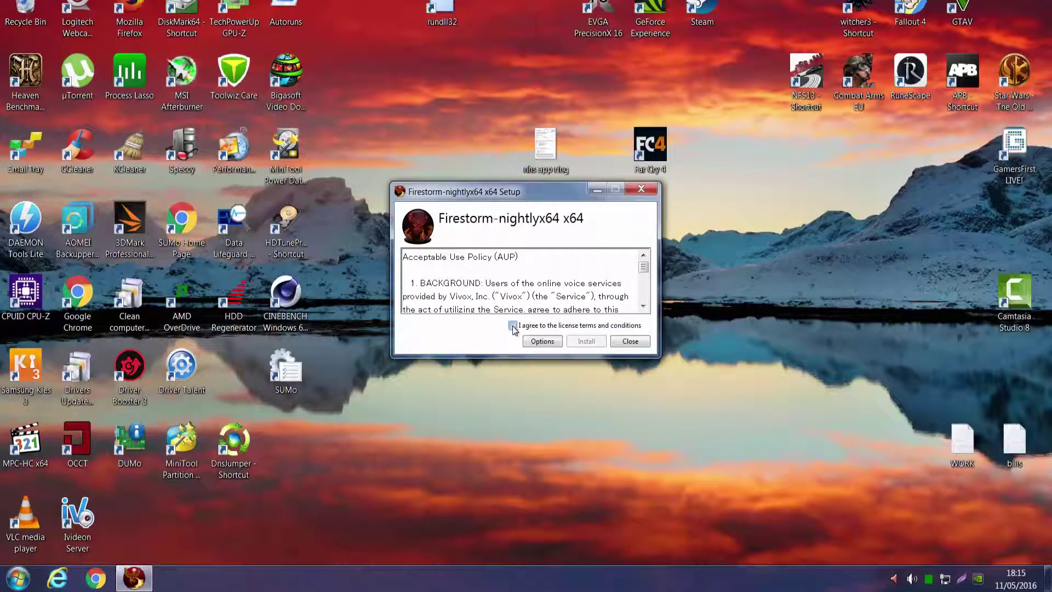
click(540, 342)
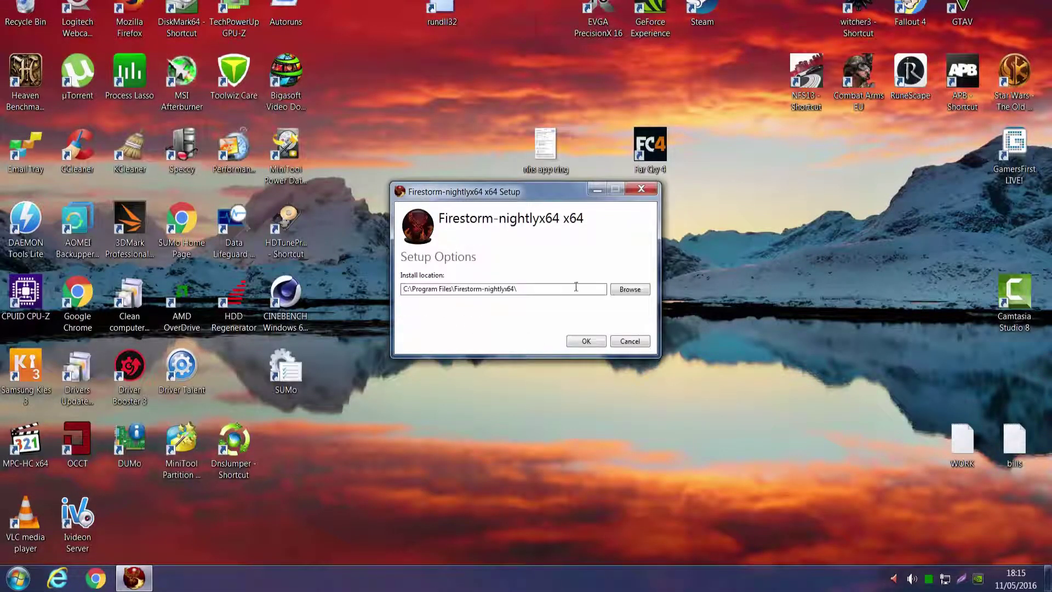
drag(570, 286, 429, 285)
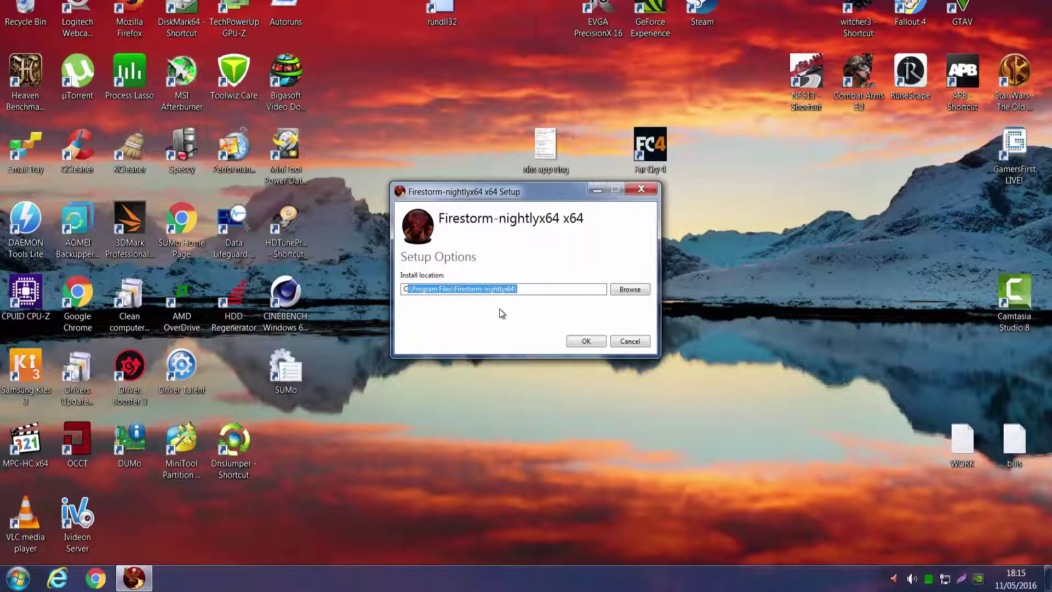
click(586, 342)
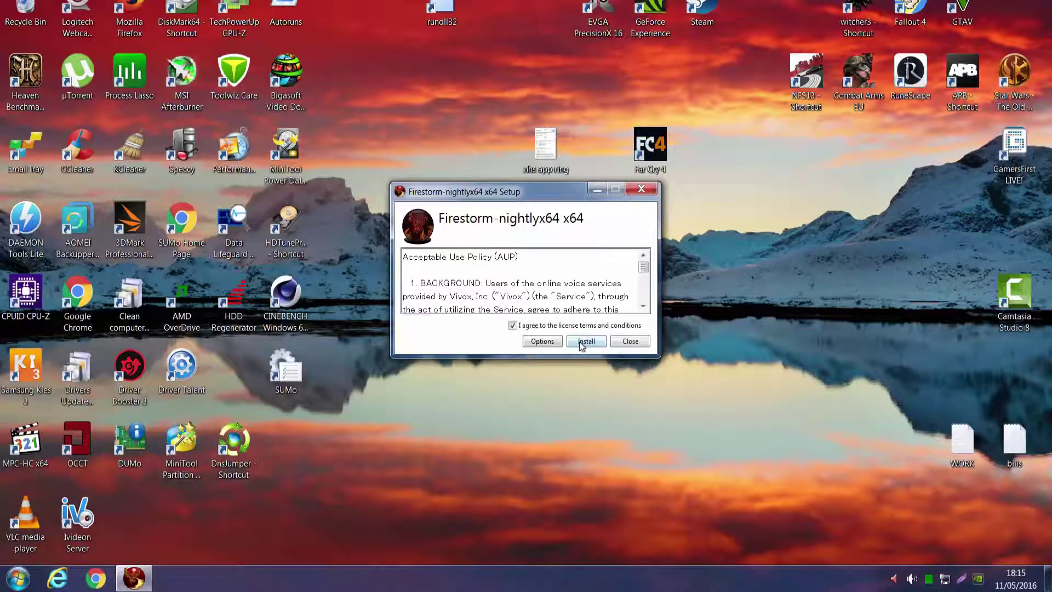
click(585, 342)
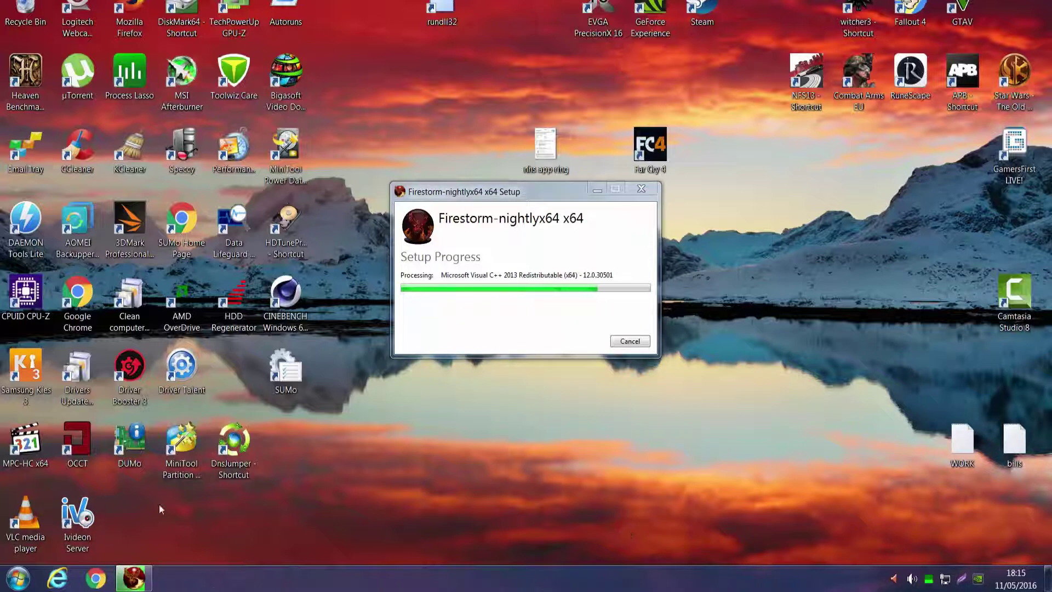
Open the SL STUFF folder on Local Disk (C:) in Windows Explorer and check the backed-up files and CHAT LOGS folder.
click(25, 576)
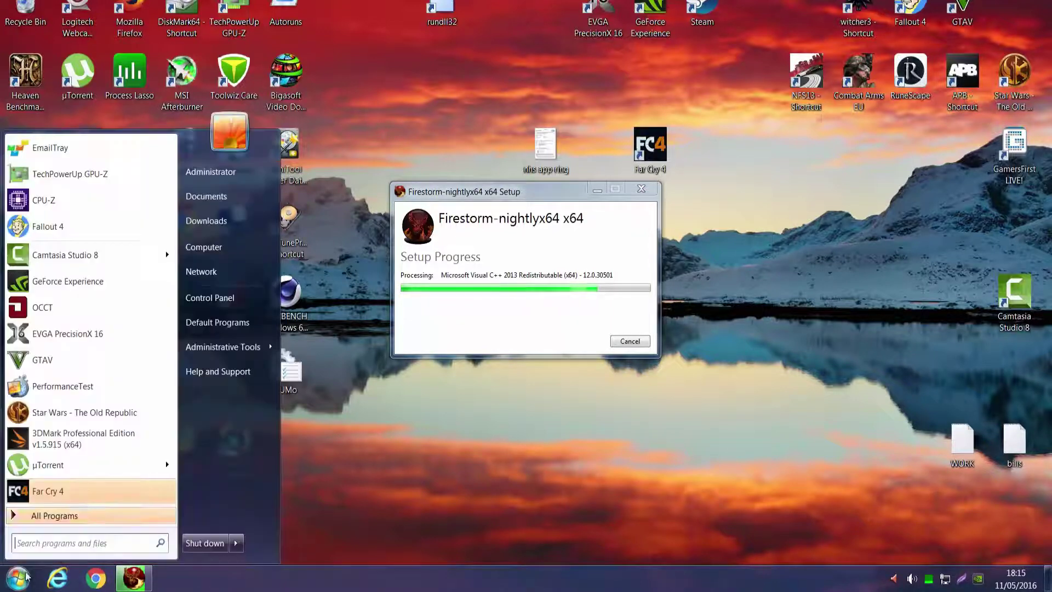
click(220, 255)
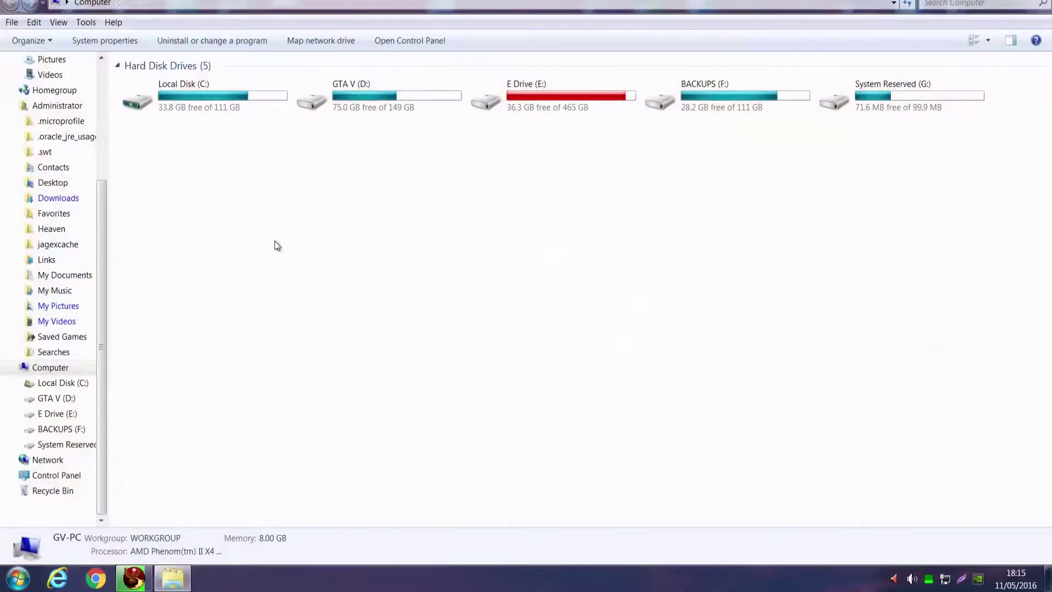
double_click(255, 89)
double_click(157, 193)
click(218, 113)
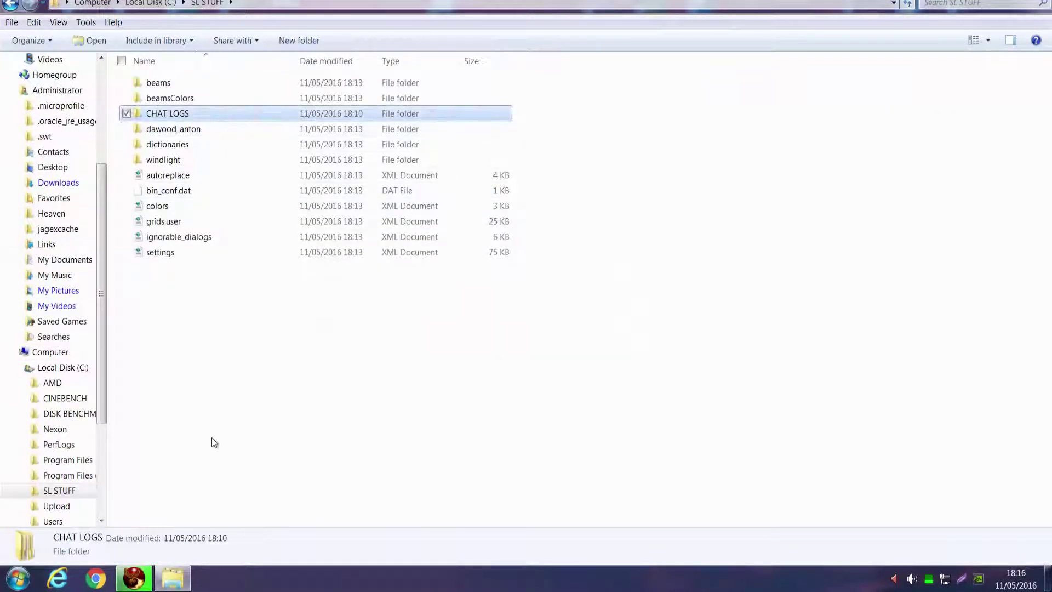
Close the completed Firestorm setup and move its new desktop shortcut directly above the NFS13 shortcut.
click(134, 578)
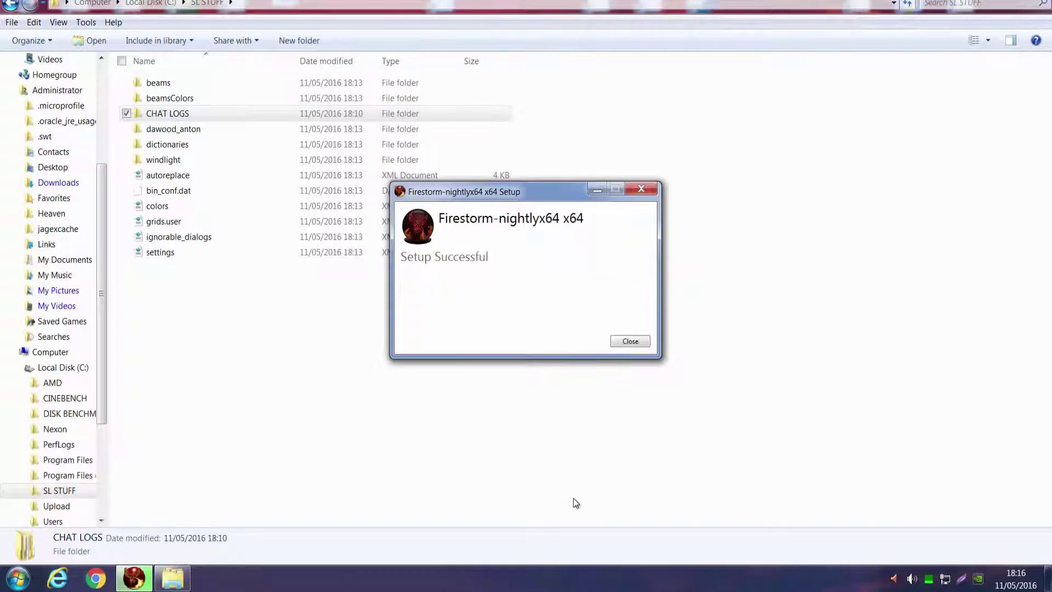
click(624, 338)
click(1047, 578)
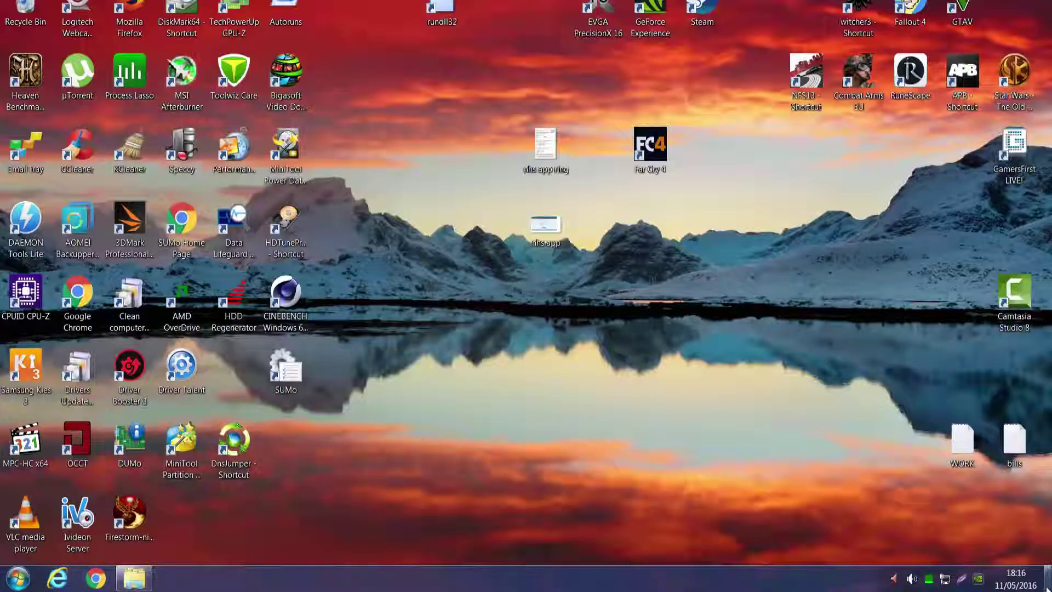
drag(130, 512, 809, 17)
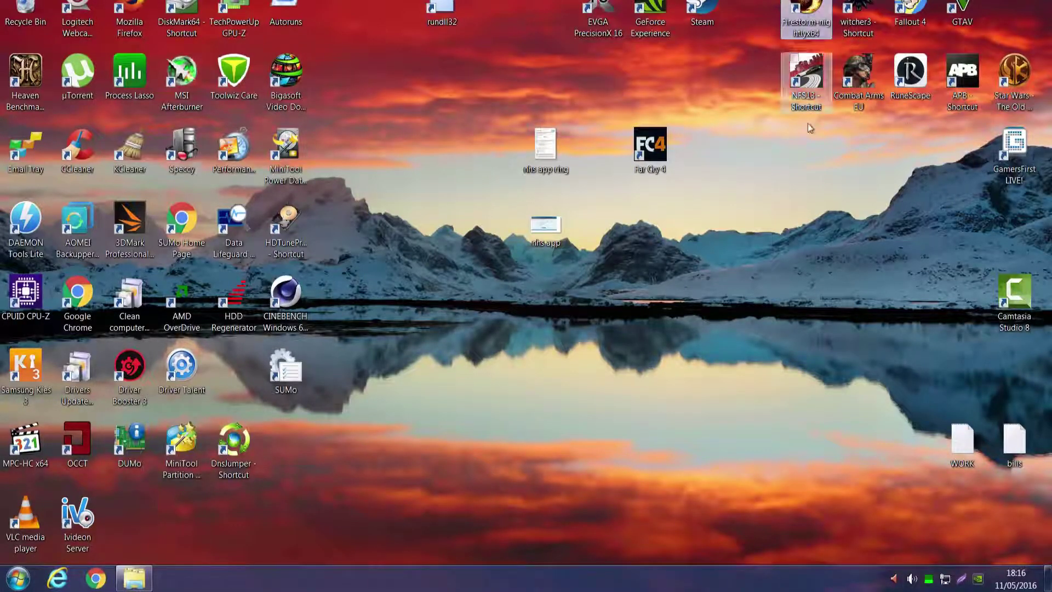
Launch Firestorm-nightlyx64 and log in to the Second Life grid at the last location with the account's username and password.
double_click(810, 15)
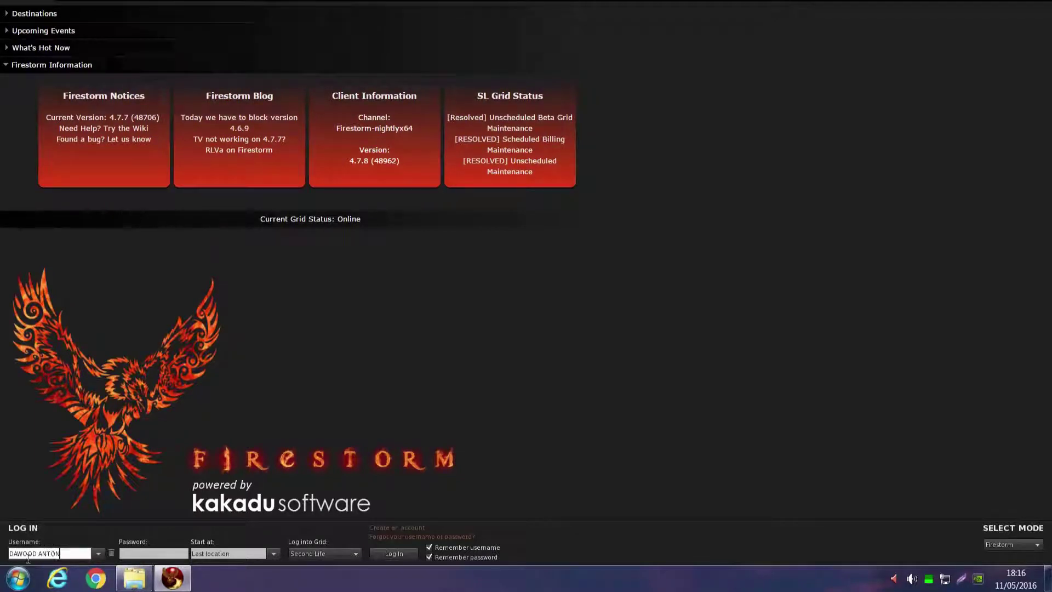
click(138, 552)
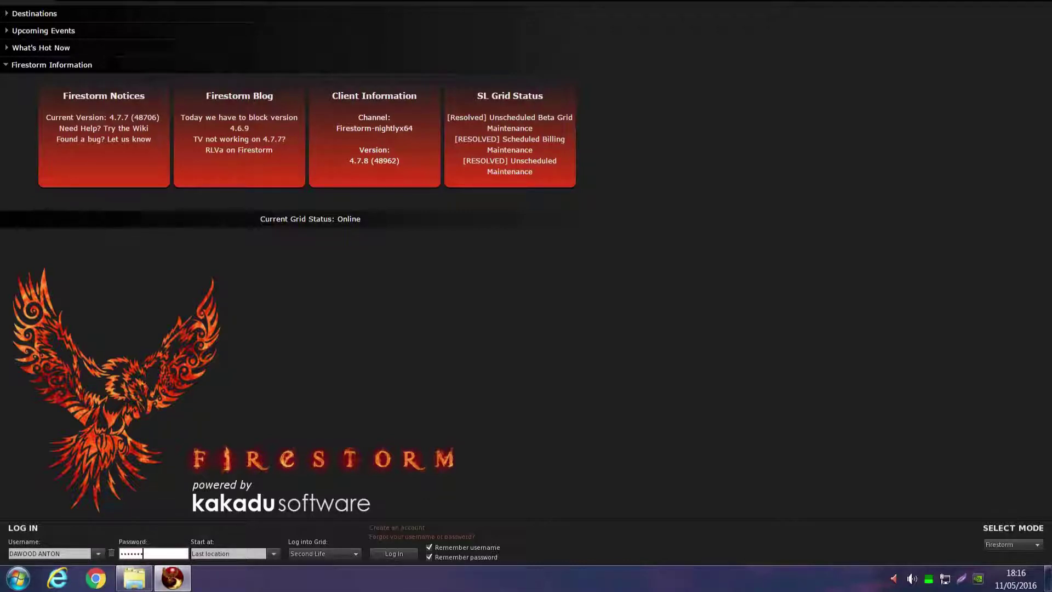
click(354, 552)
click(353, 552)
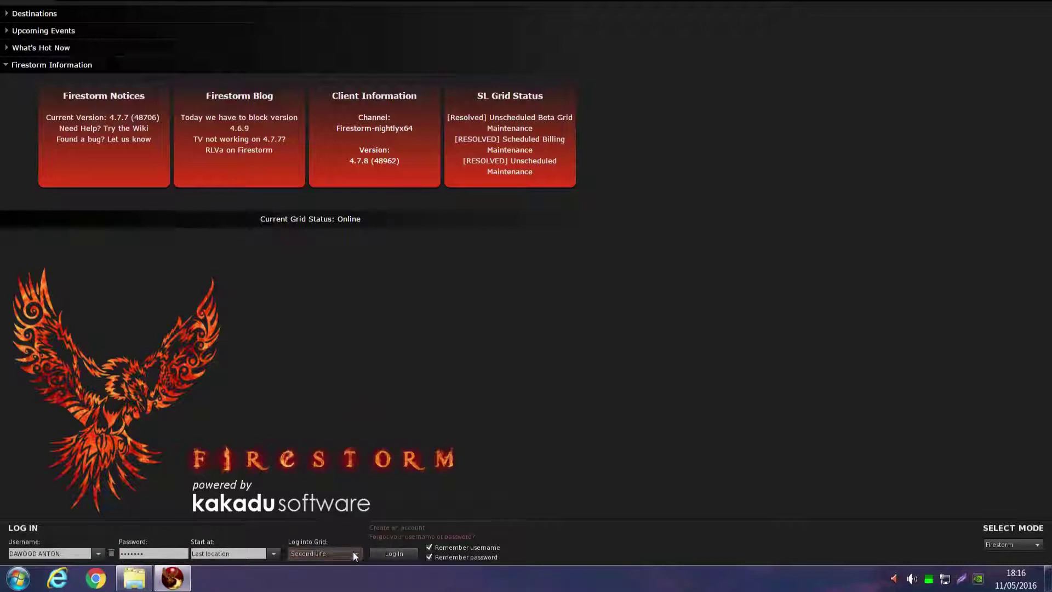
click(383, 553)
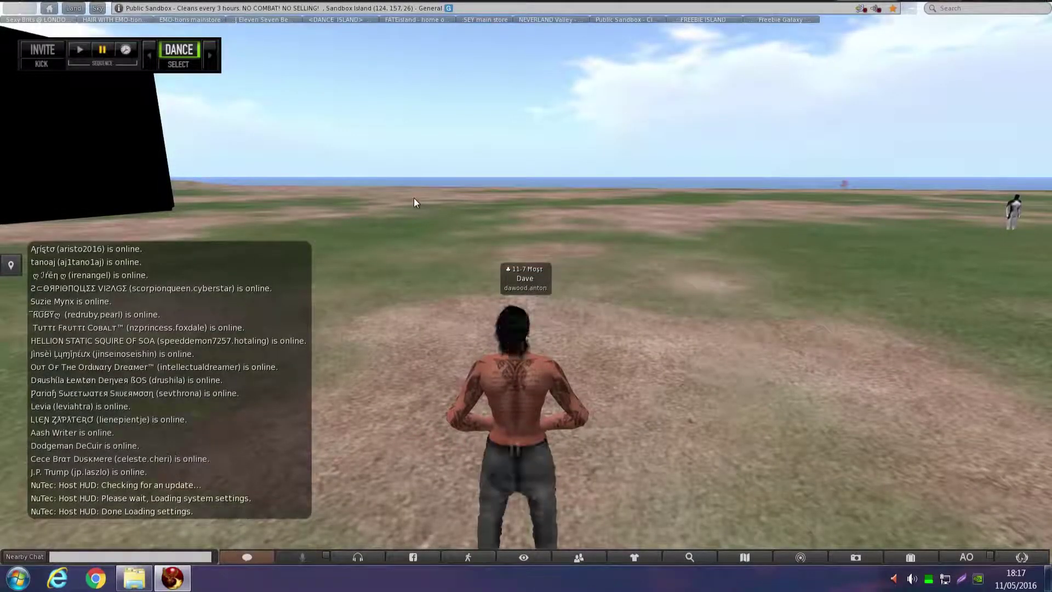
Open the Network & Files directory preferences, enabling the automatic viewer version display for the support group.
key(ctrl+p)
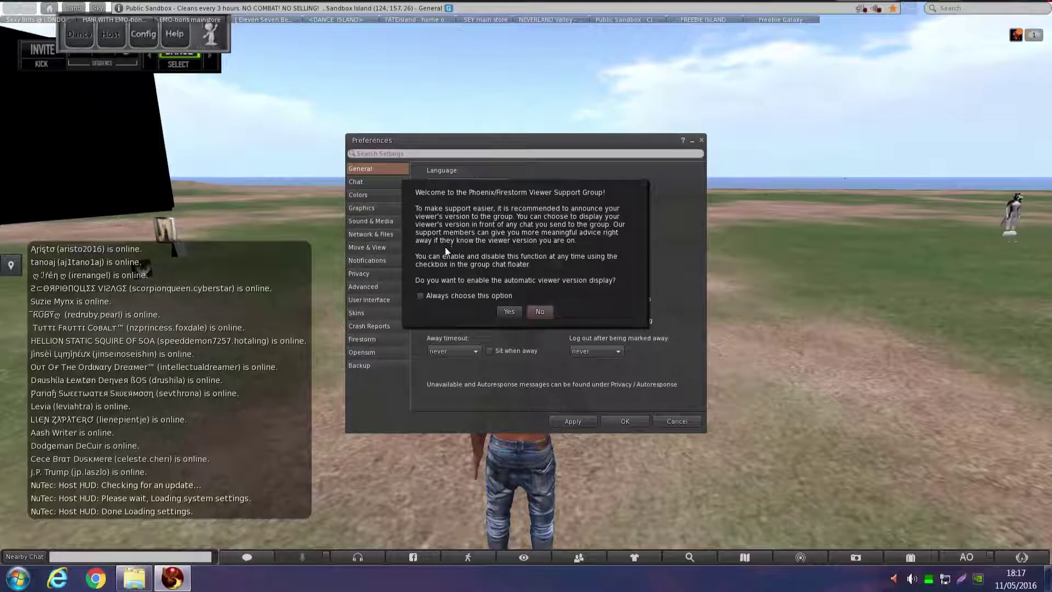
click(508, 314)
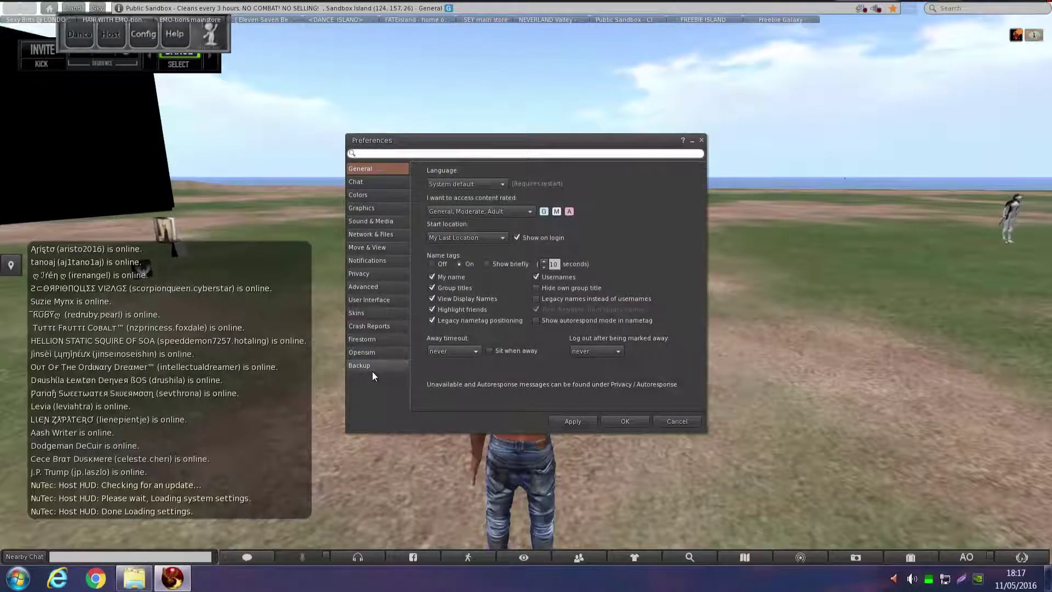
click(362, 235)
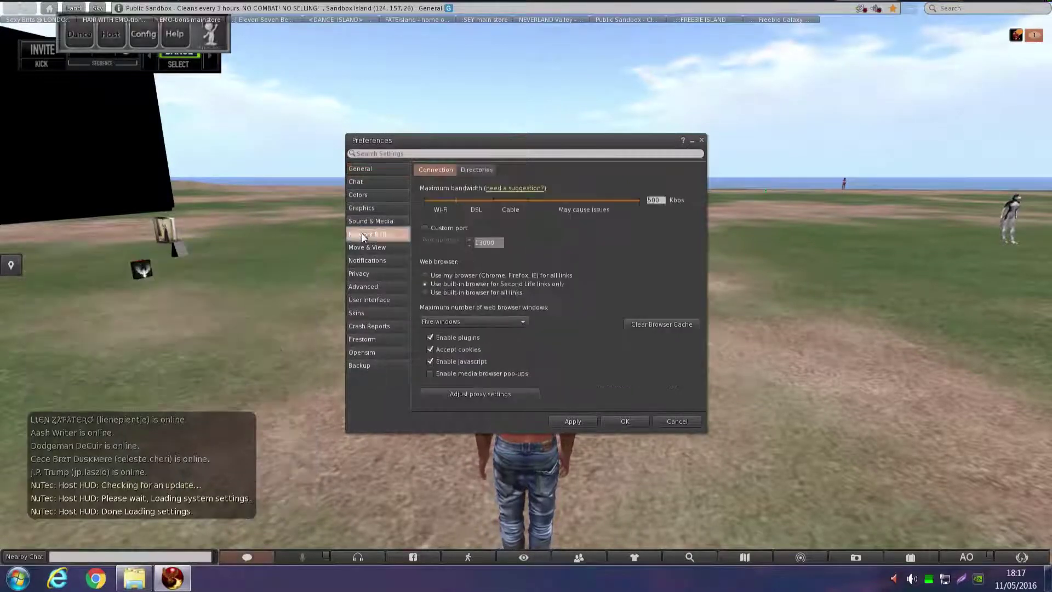
click(468, 170)
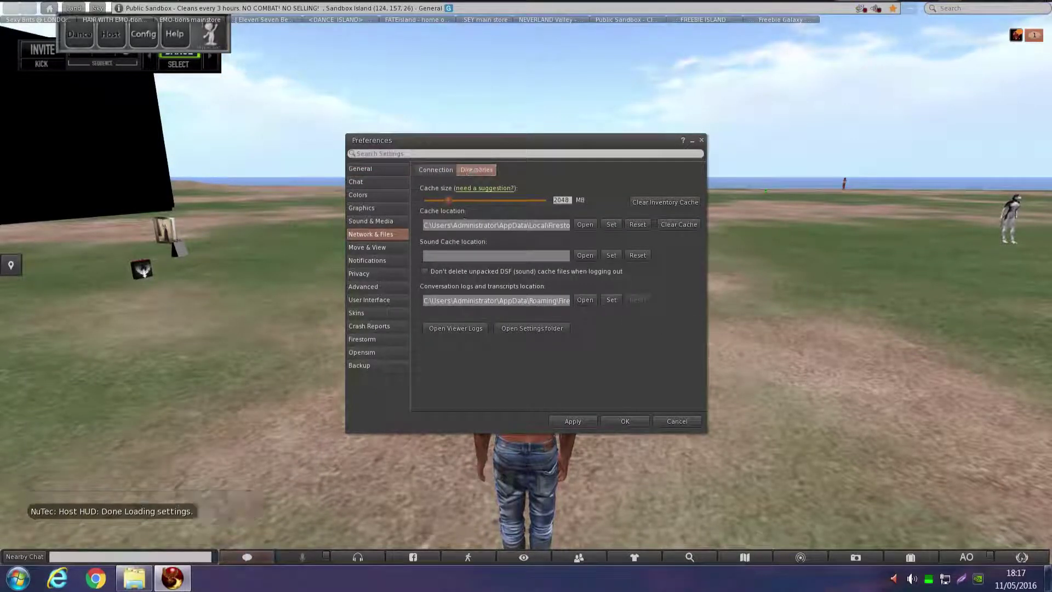
Set the cache location to the SL STUFF folder on Local Disk (C:) and dismiss the restart notice.
click(609, 224)
click(443, 285)
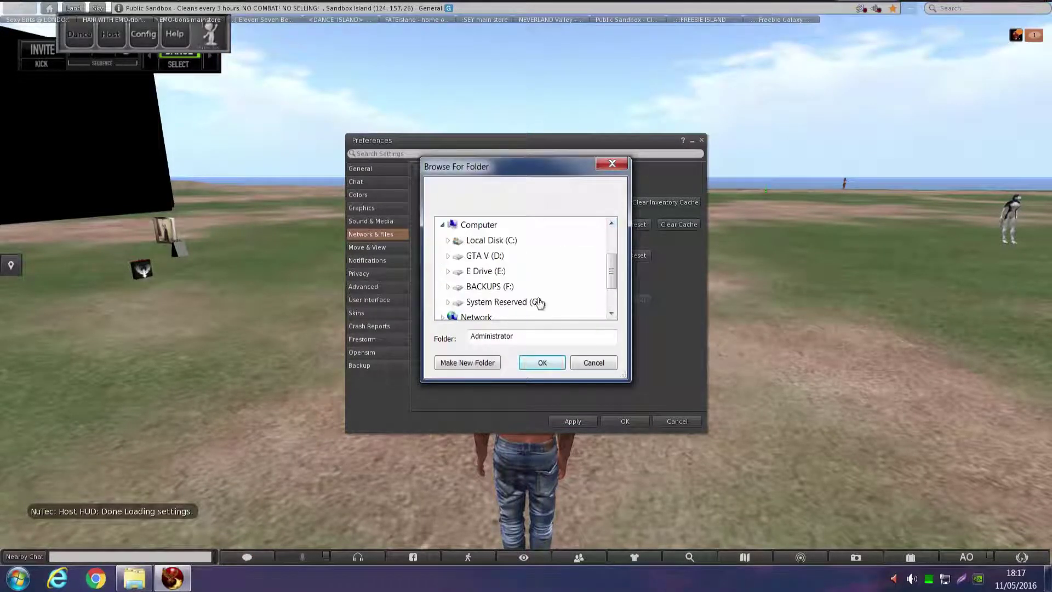
click(448, 240)
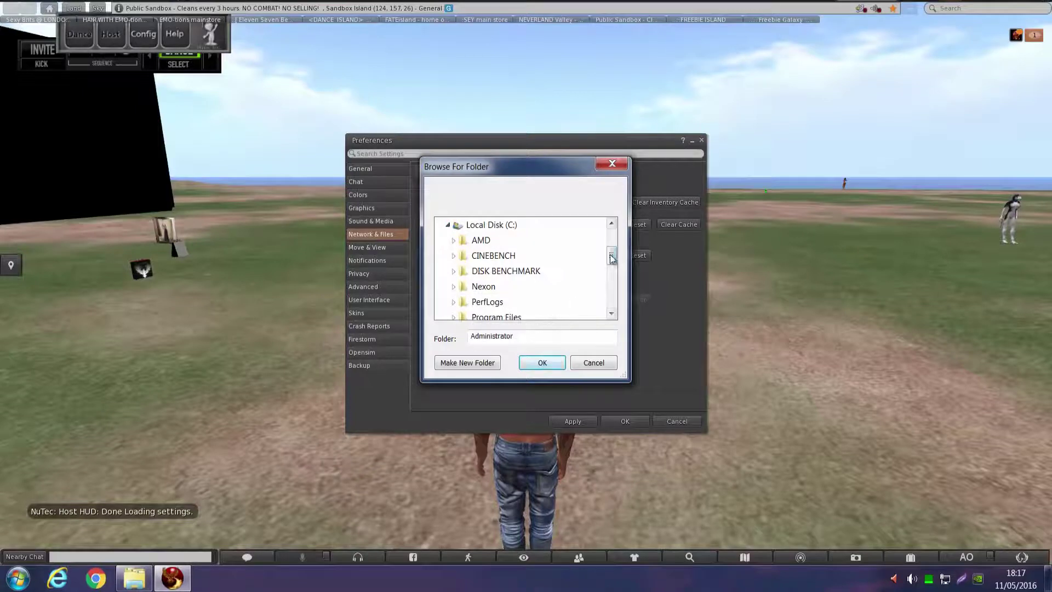
drag(610, 256, 526, 273)
click(488, 272)
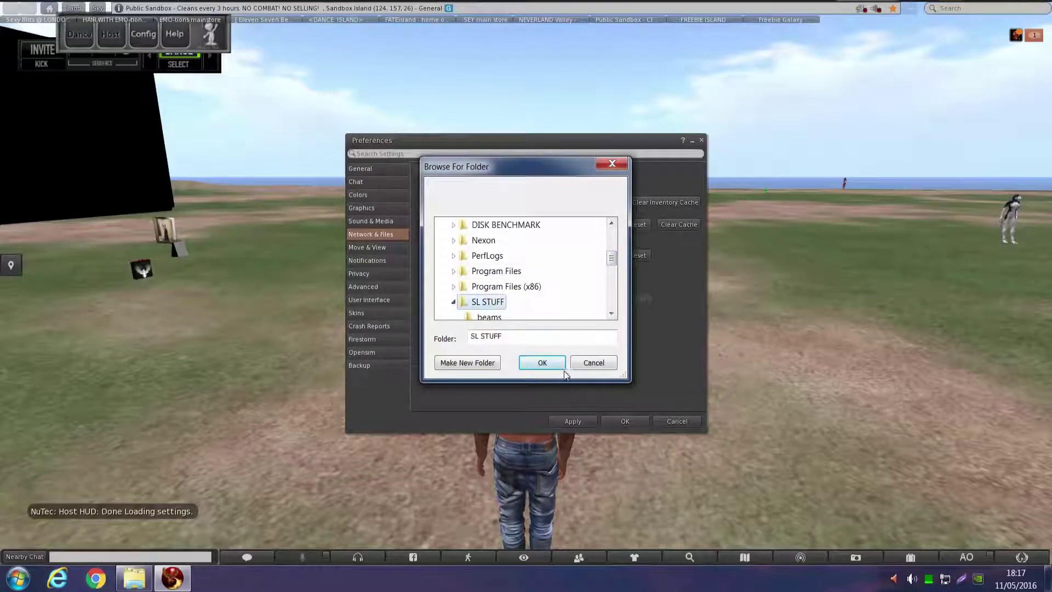
click(559, 366)
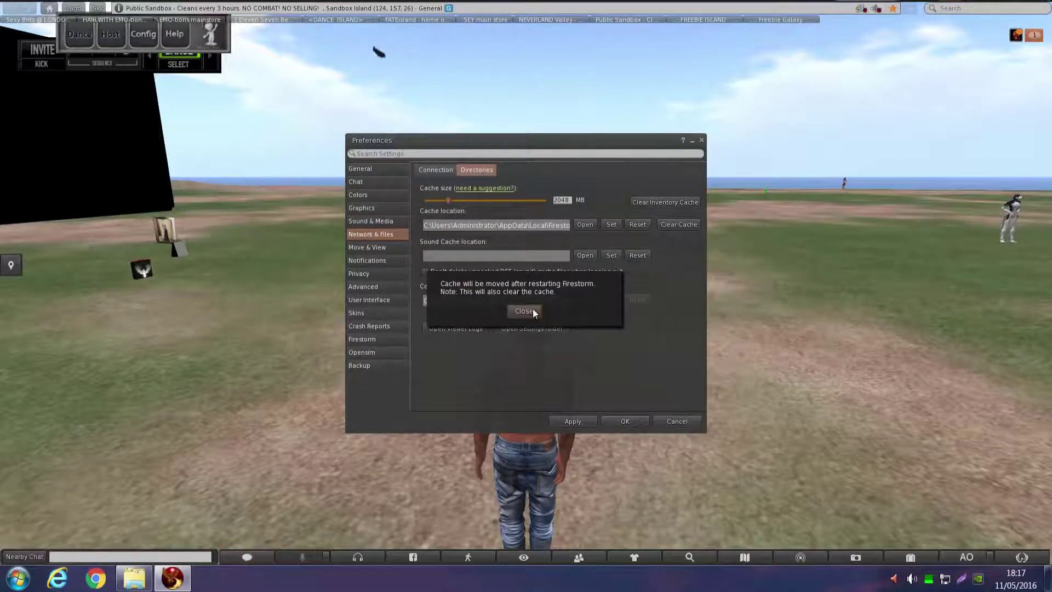
click(524, 310)
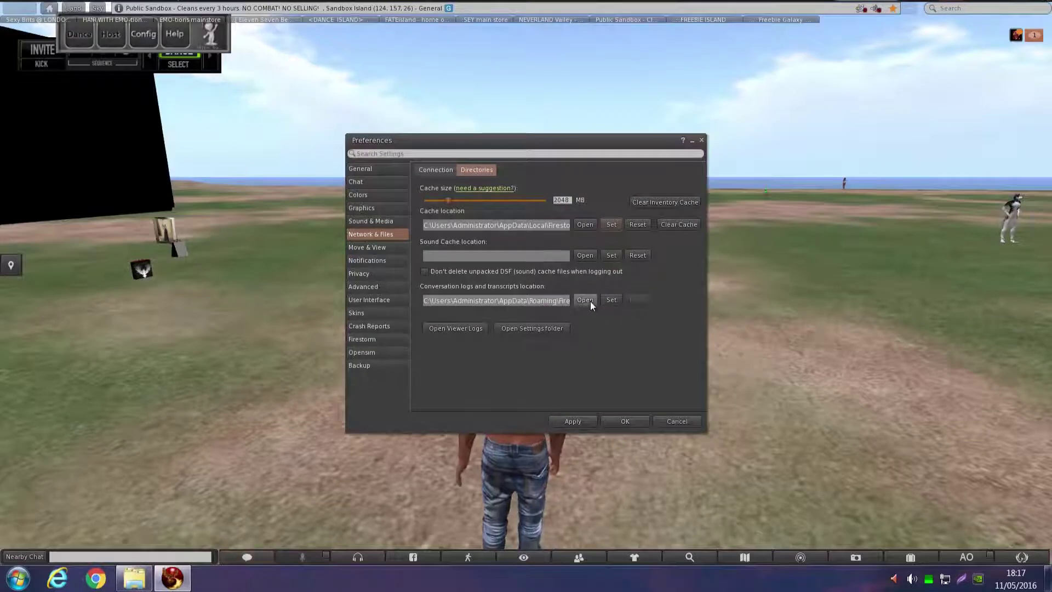
Set the conversation logs and transcripts location to C:\SL STUFF\CHAT LOGS.
click(610, 299)
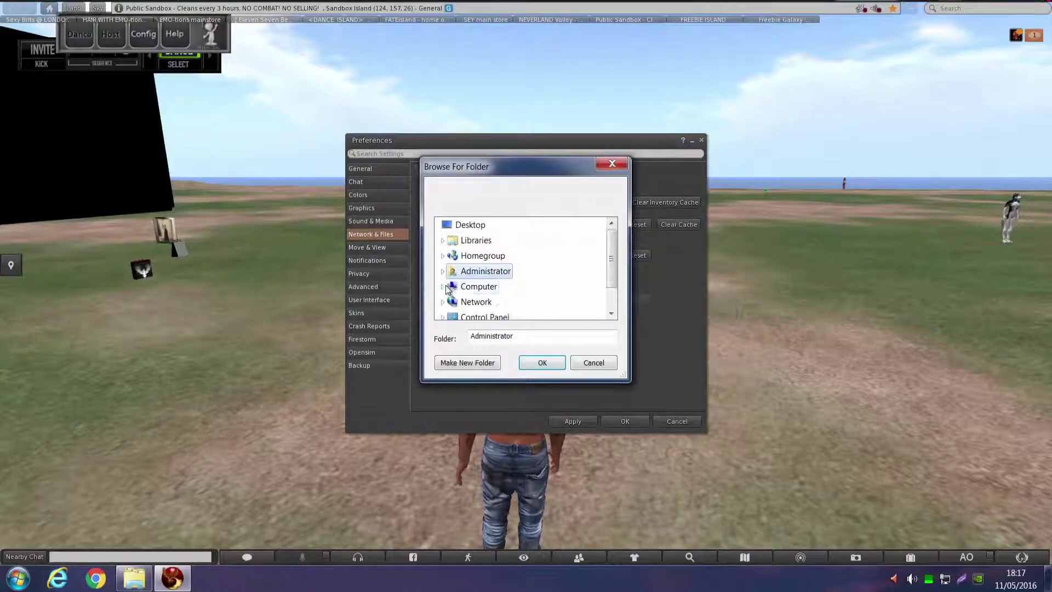
click(446, 286)
click(447, 241)
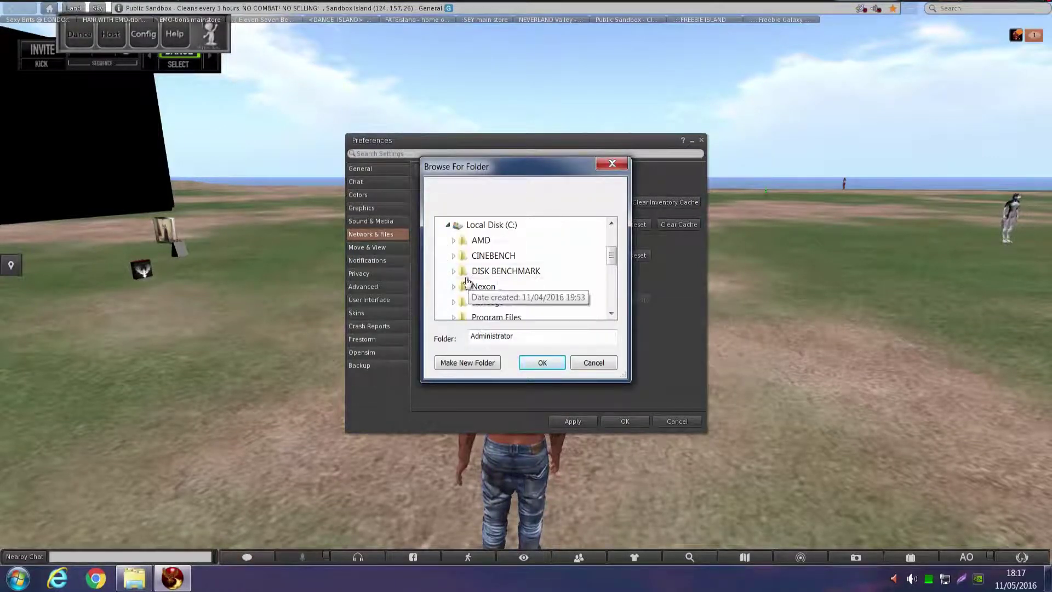
drag(613, 255, 614, 269)
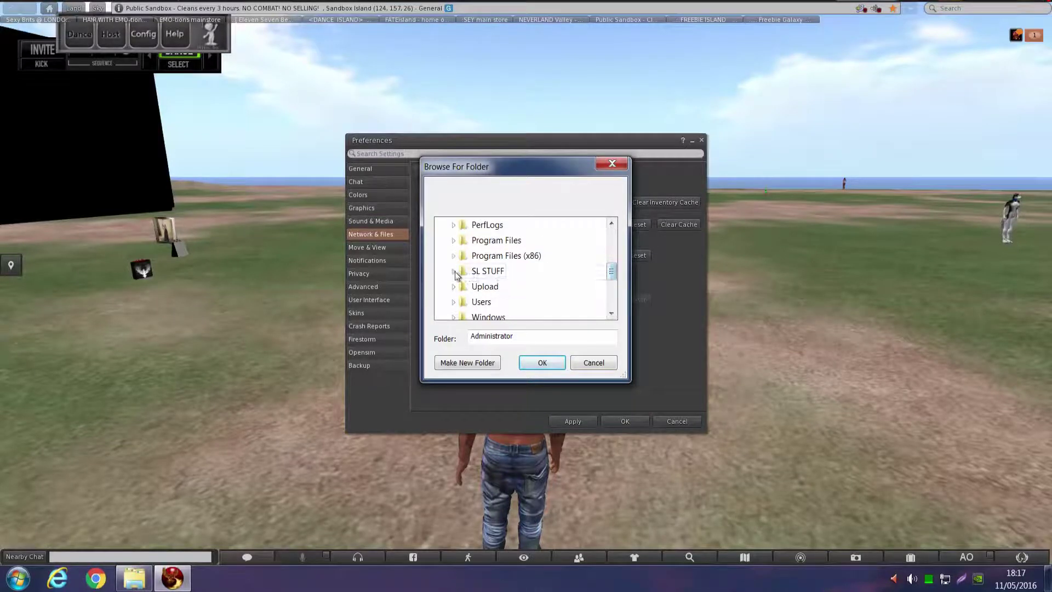
click(454, 272)
click(495, 280)
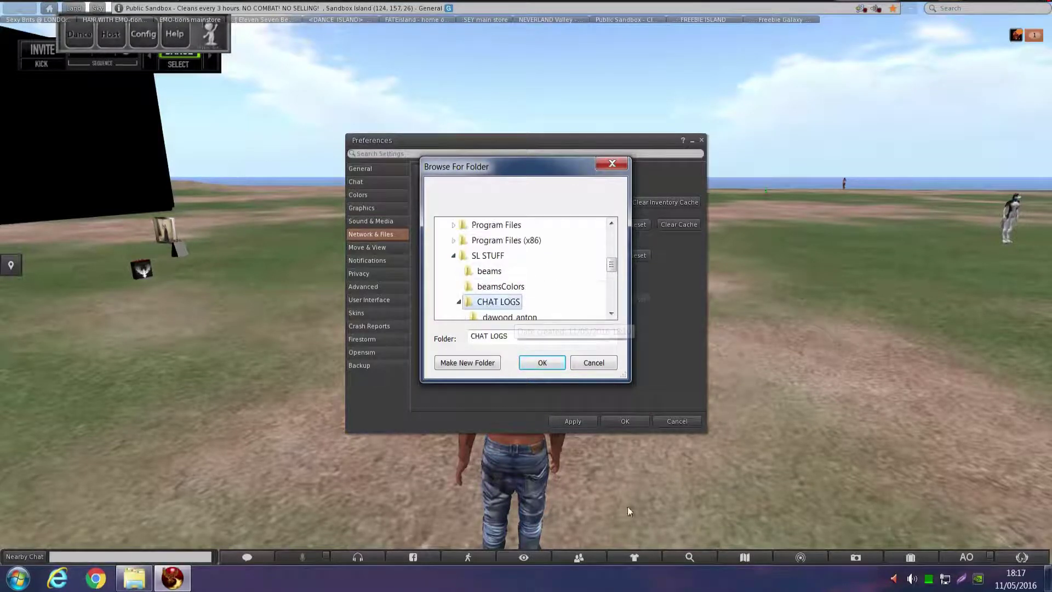
click(542, 363)
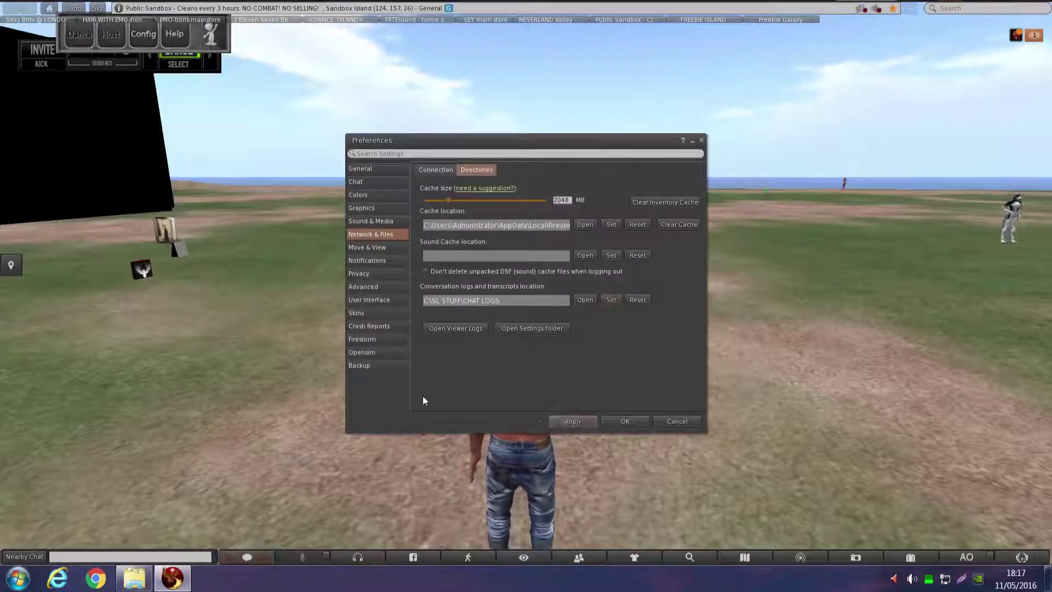
Set the backup path in the Backup preferences to the SL STUFF folder on Local Disk (C:).
click(367, 364)
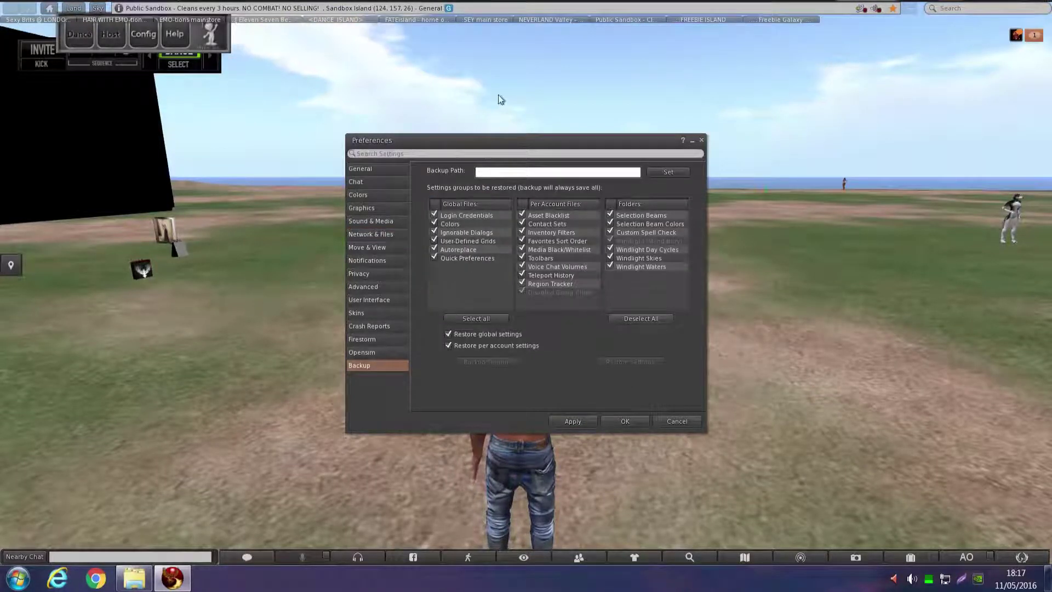
click(685, 169)
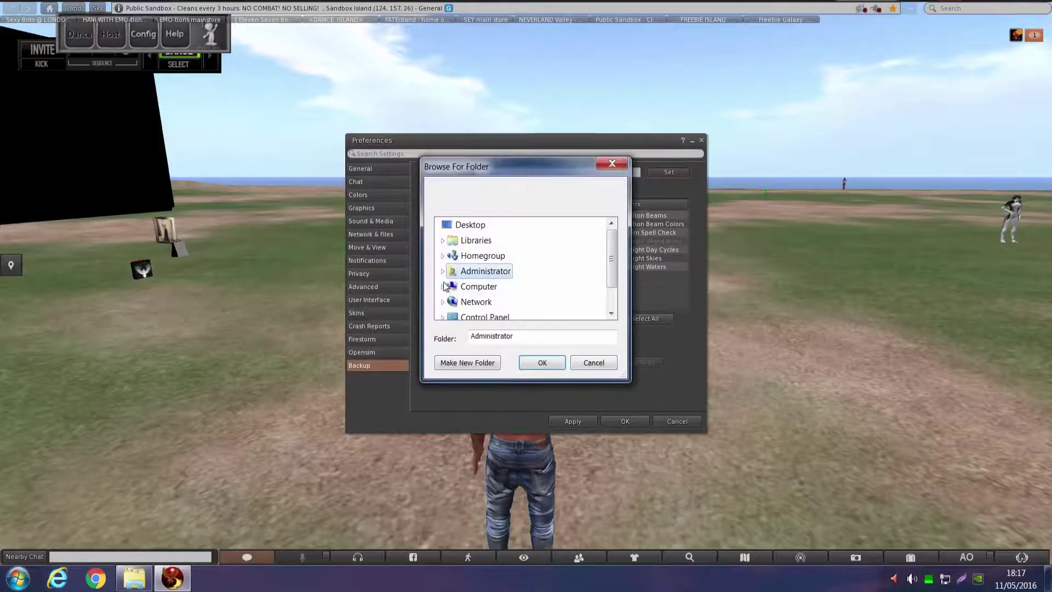
click(445, 289)
click(446, 240)
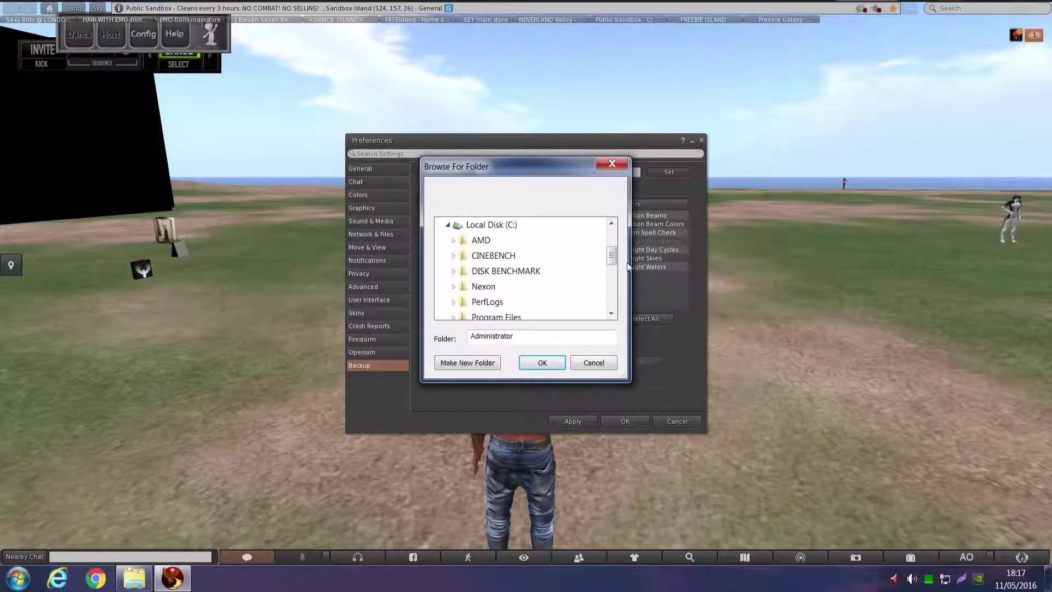
scroll(612, 274, down, 2)
click(488, 255)
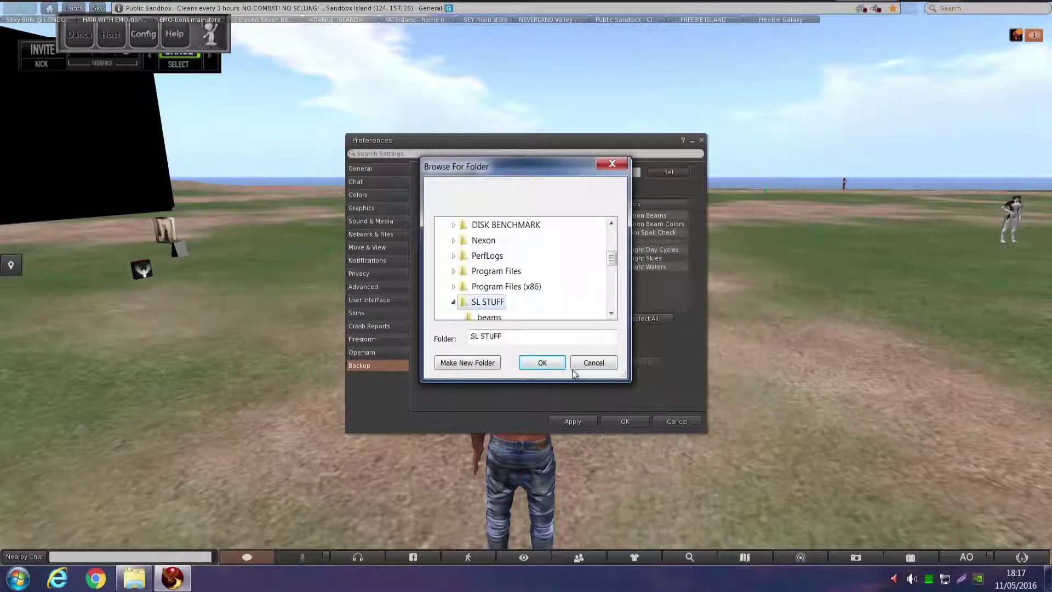
click(544, 362)
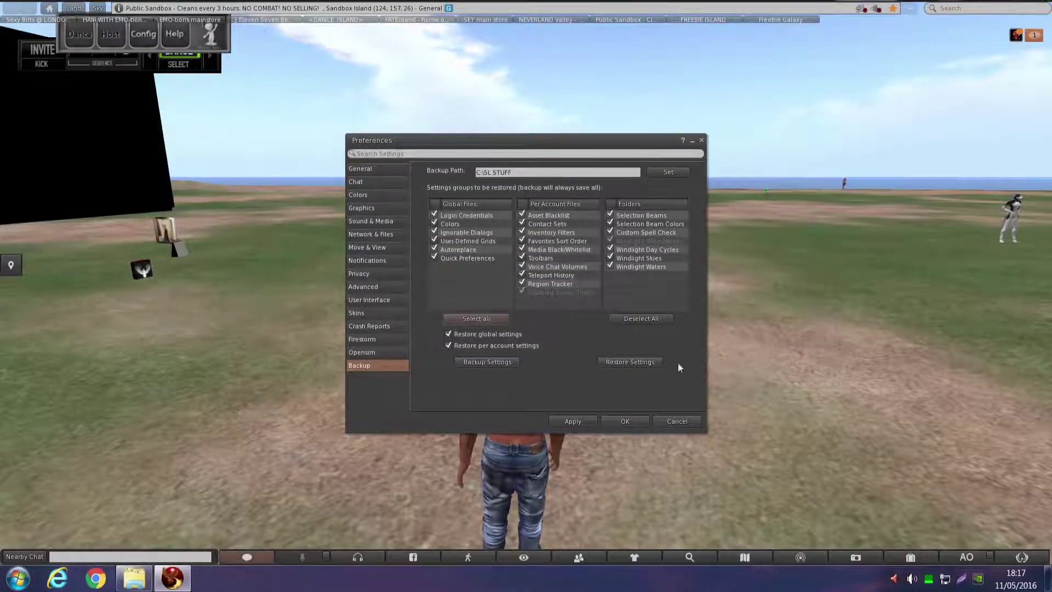
Restore the backed-up global and per-account settings with the required quit, and relaunch the Firestorm nightly viewer, closing its Inventory window.
click(624, 361)
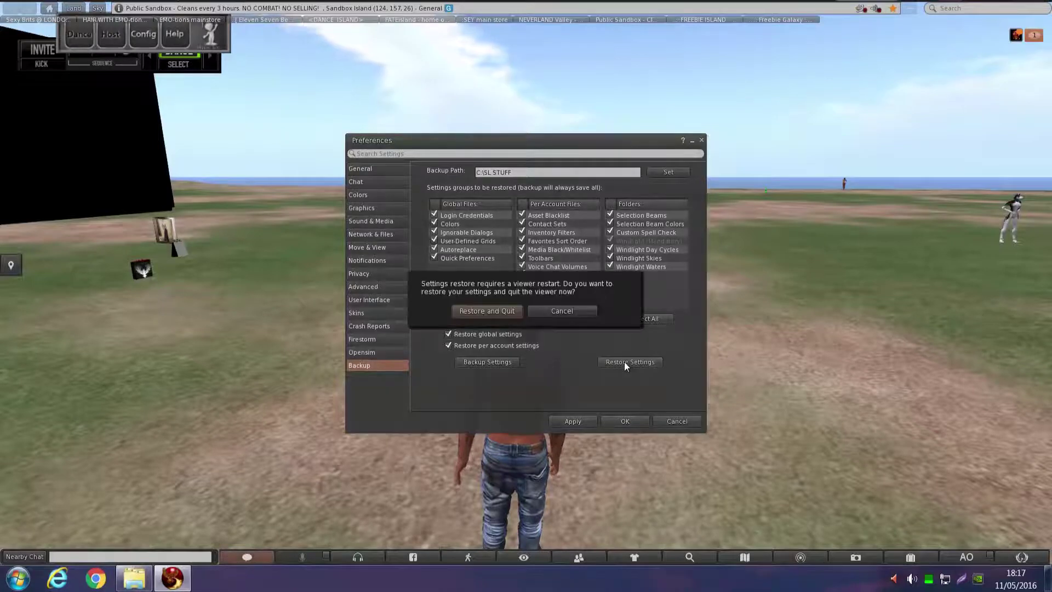
click(487, 311)
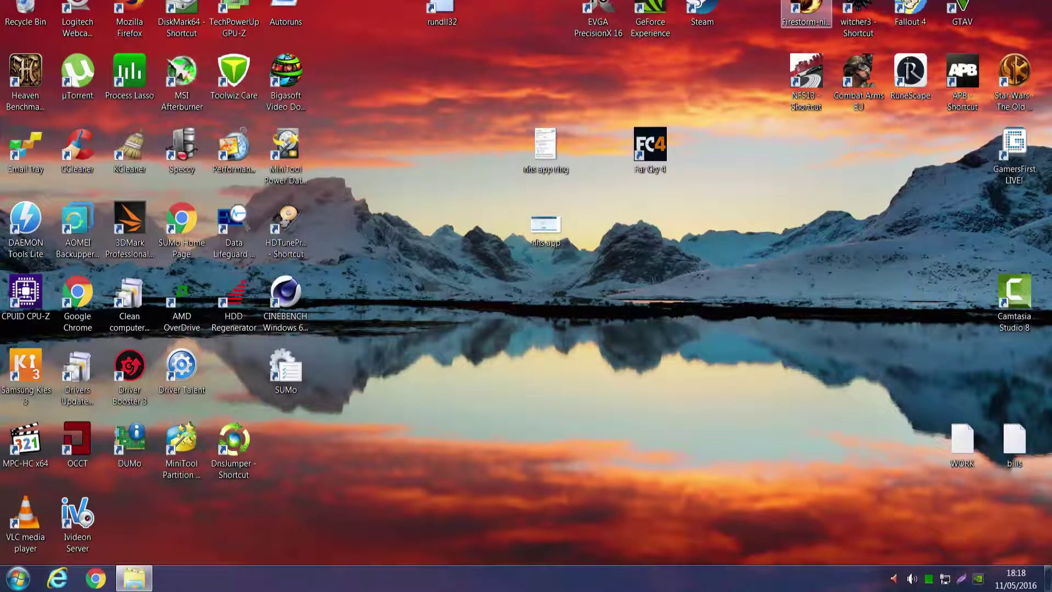
double_click(797, 6)
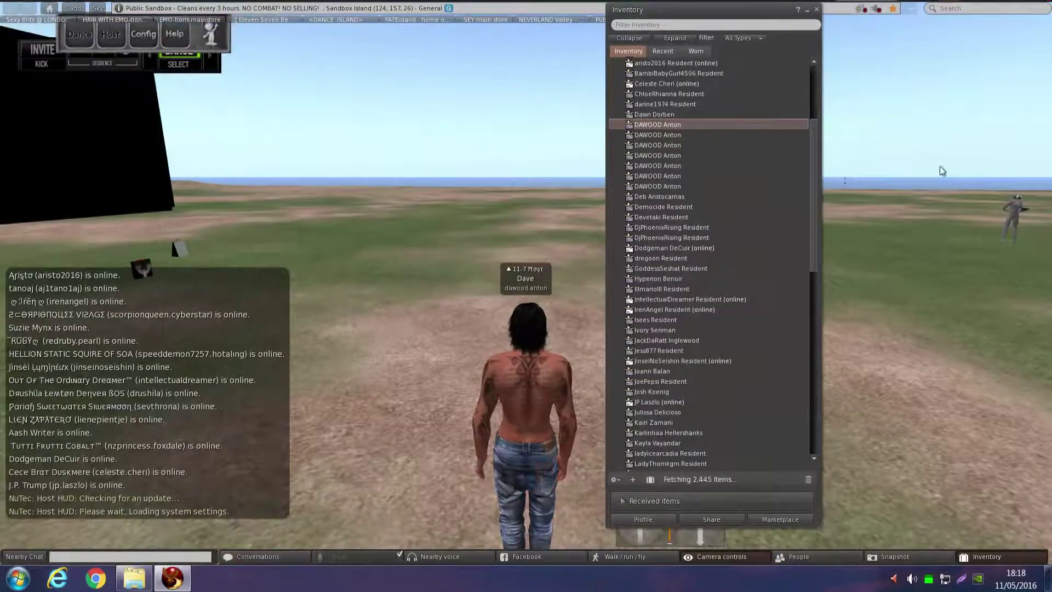
click(816, 9)
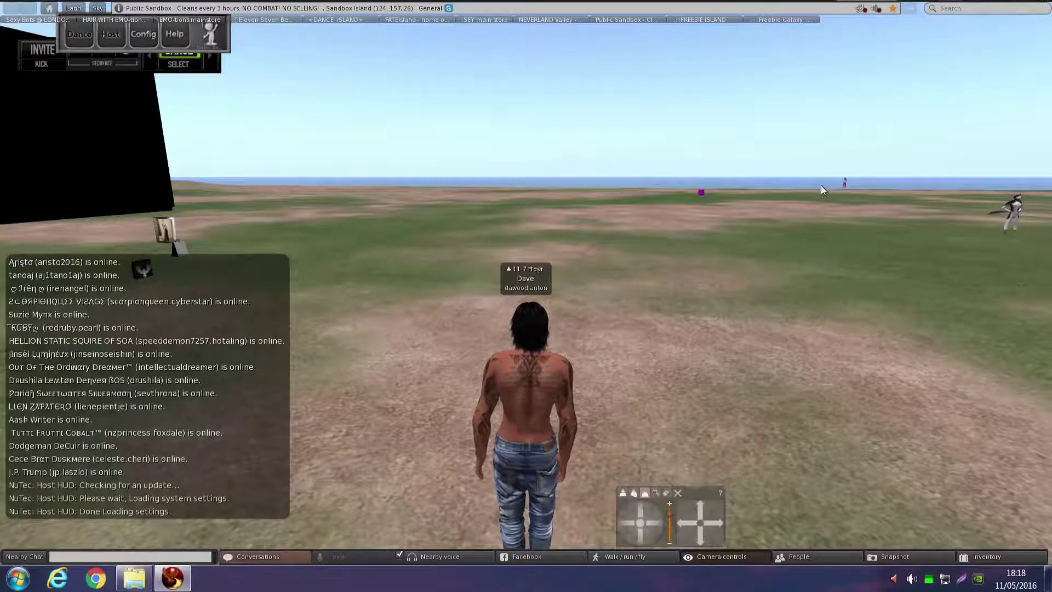
Check the restored cache and conversation log locations in the Network & Files directory preferences, and the backup path in the Backup preferences.
key(ctrl+p)
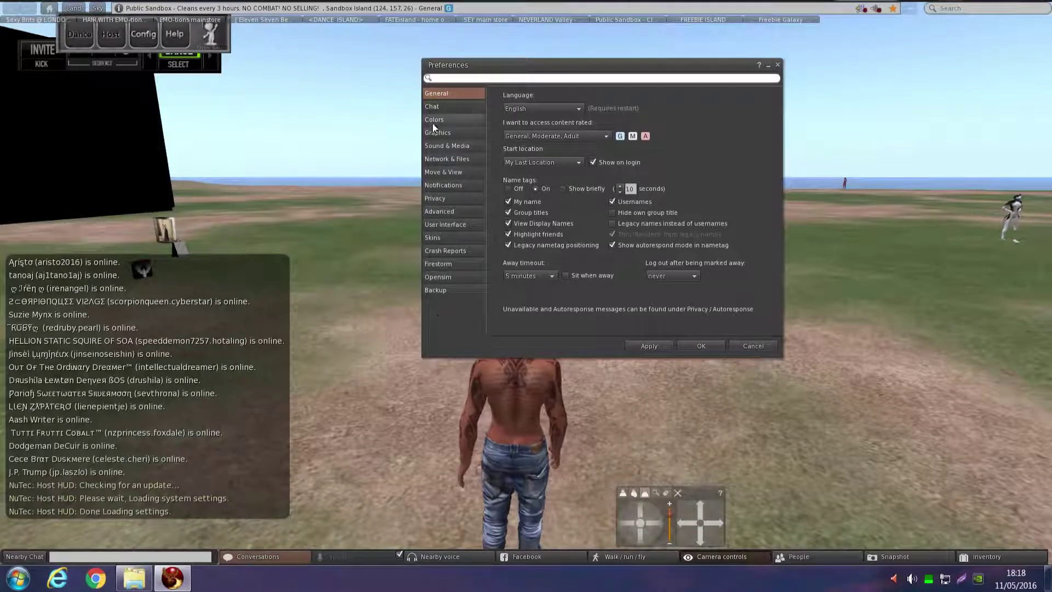
click(442, 157)
click(540, 92)
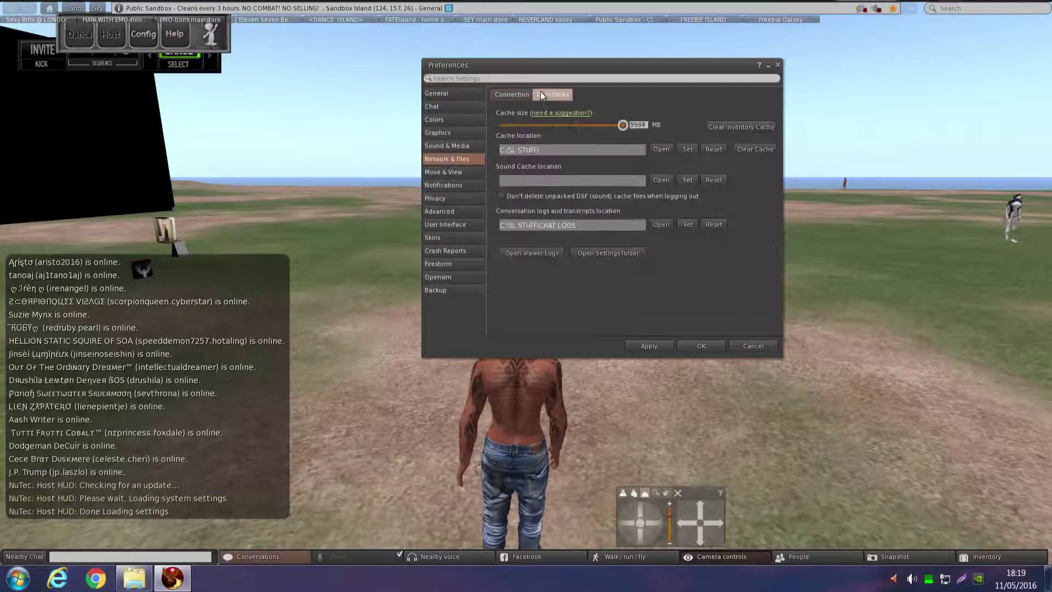
drag(538, 150, 500, 150)
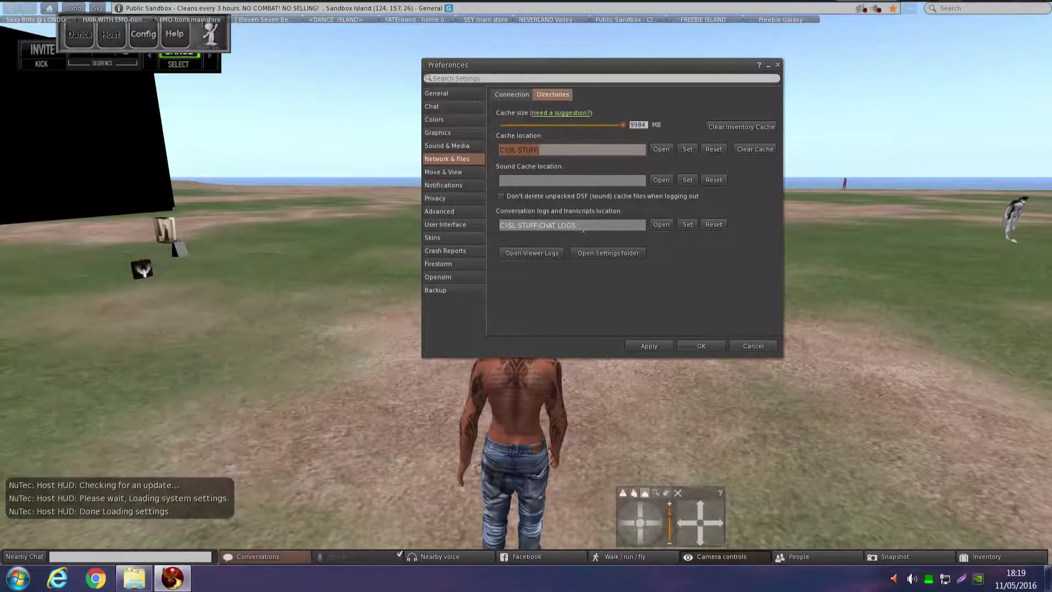
drag(575, 225, 500, 225)
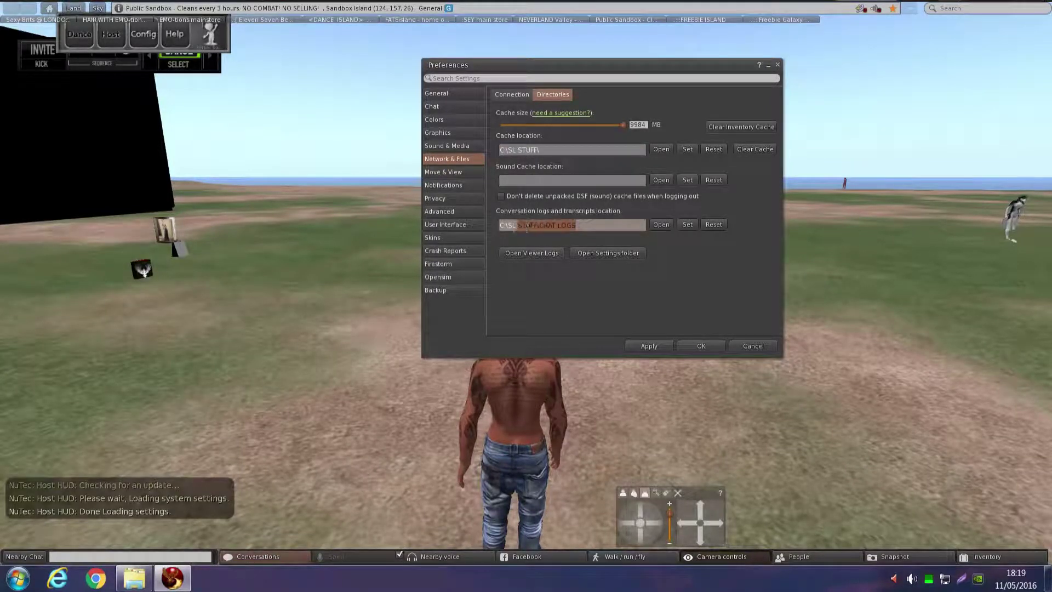
click(449, 291)
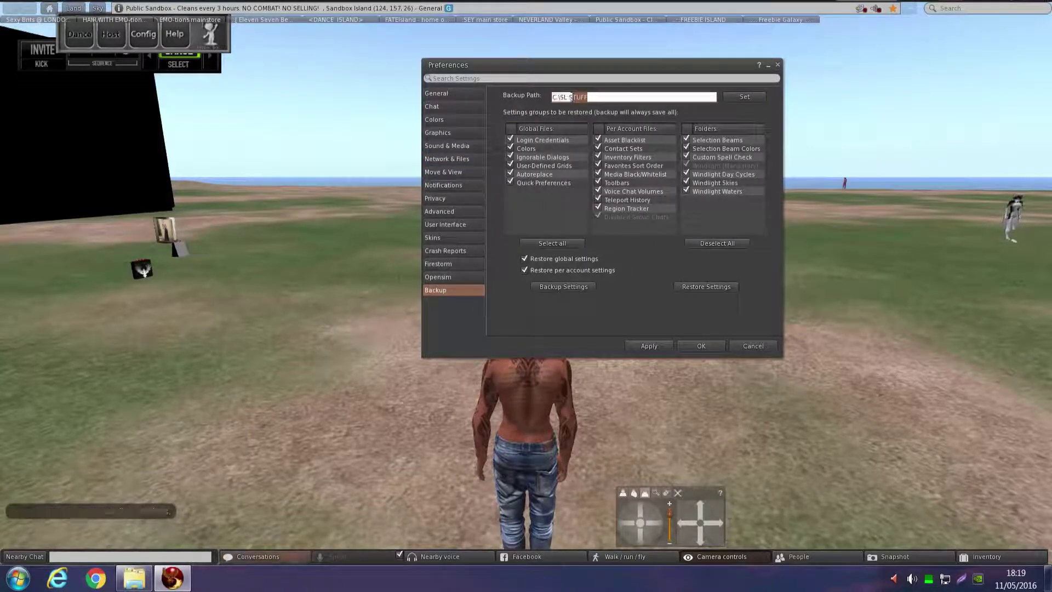
Review the restored General, Graphics, Sound & Media and Network & Files preferences.
click(445, 92)
click(438, 132)
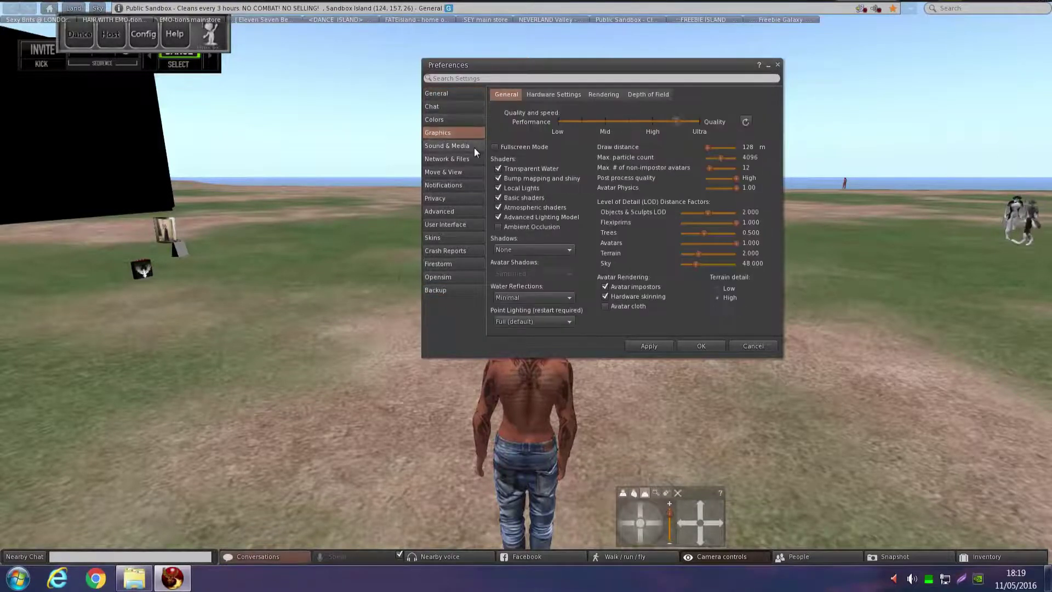
click(467, 147)
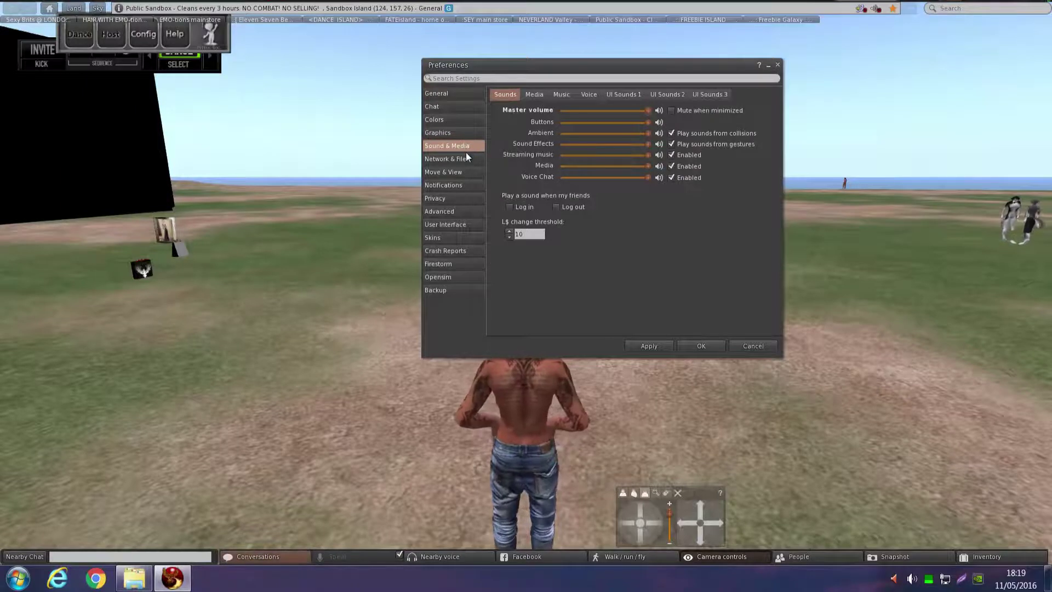
click(465, 158)
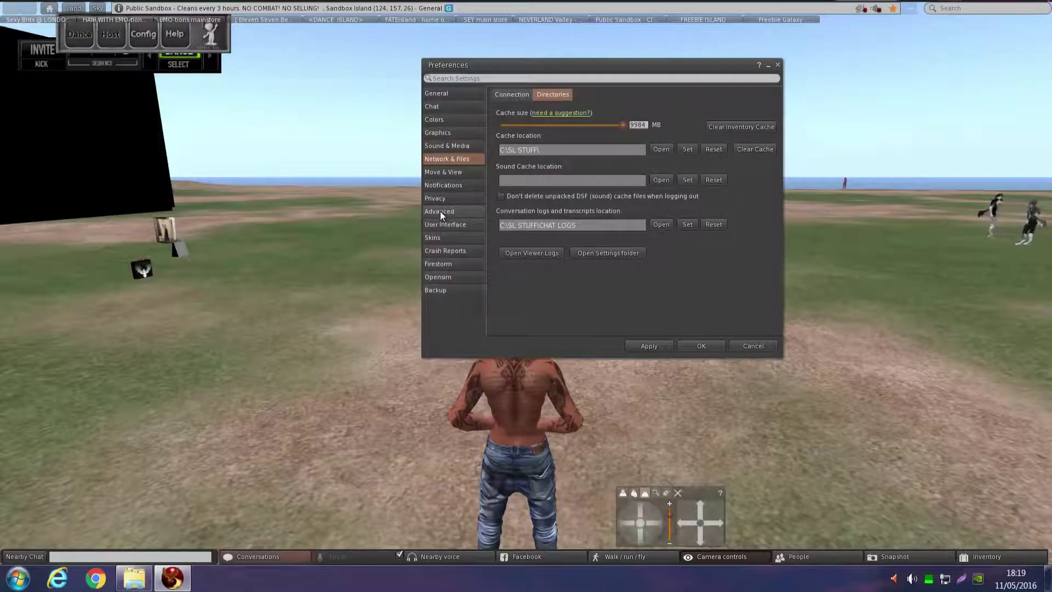
Inspect the restored chat keyword alerts and their keyword list, plus the Graphics and Backup preferences.
click(435, 106)
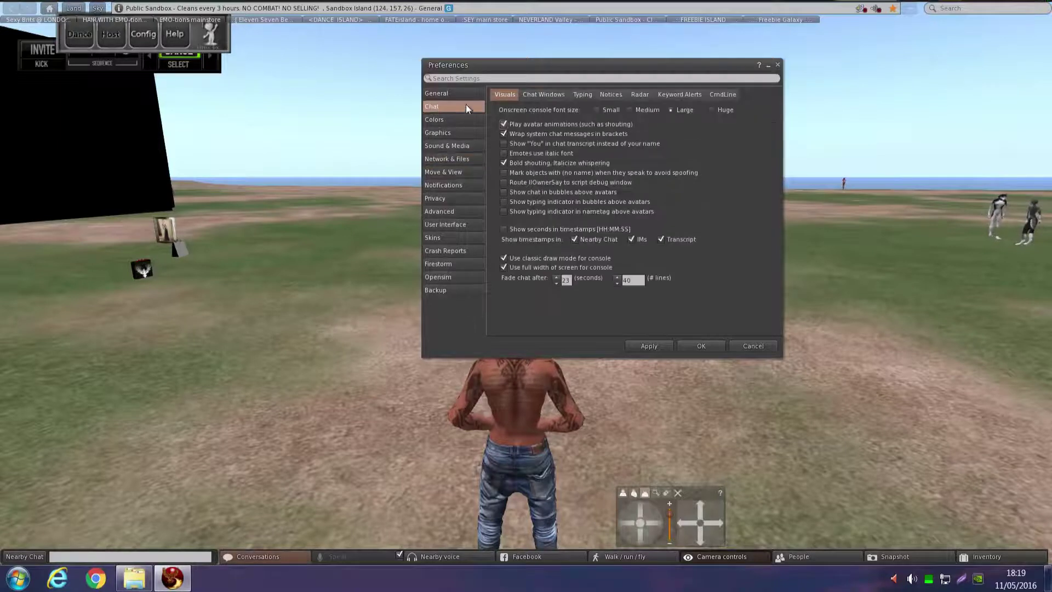
click(680, 94)
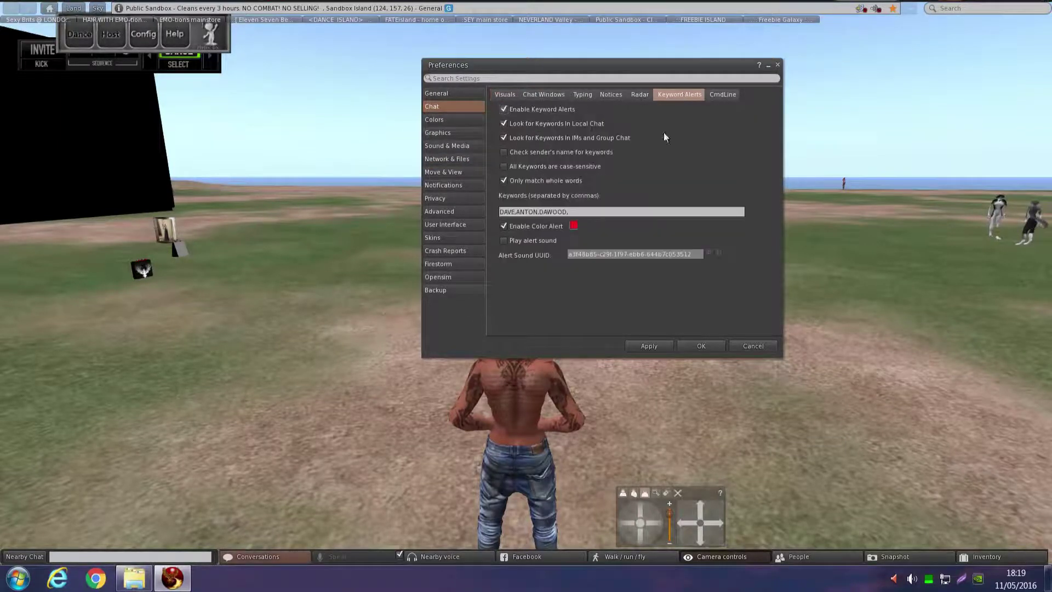
click(577, 212)
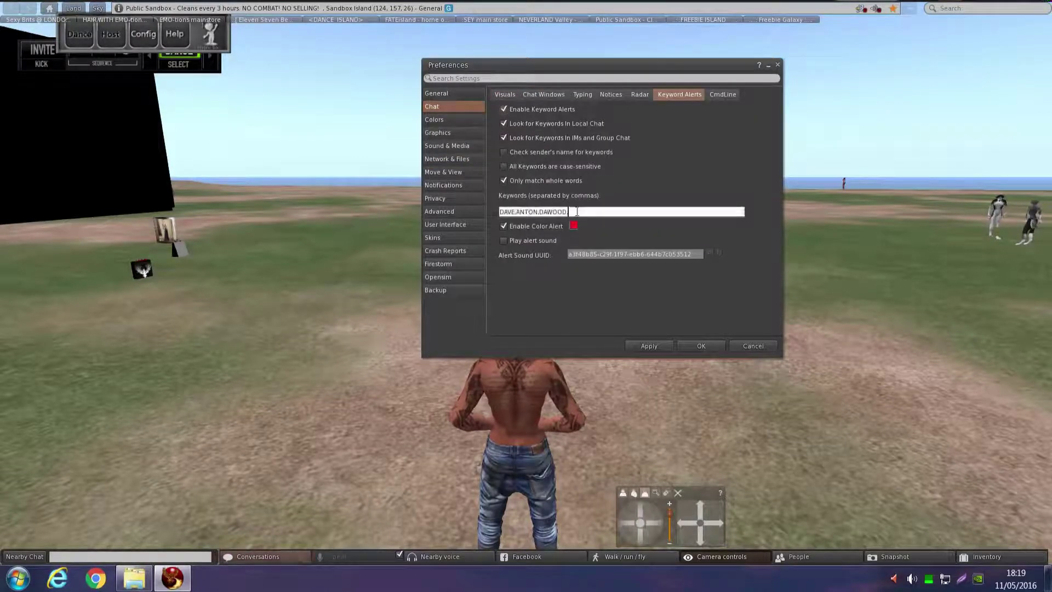
drag(577, 211, 497, 212)
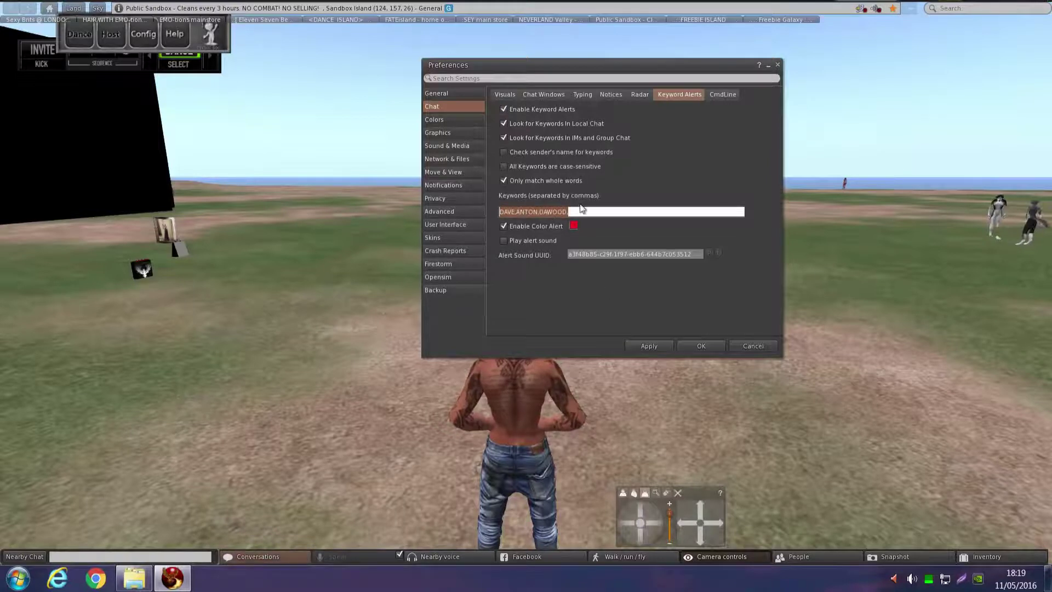
click(432, 136)
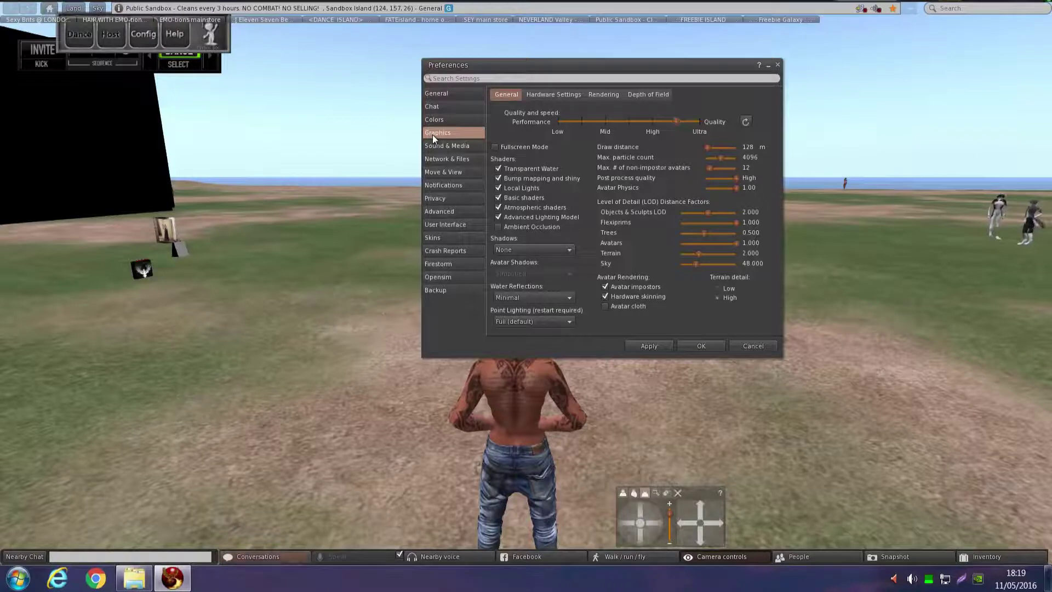
click(433, 290)
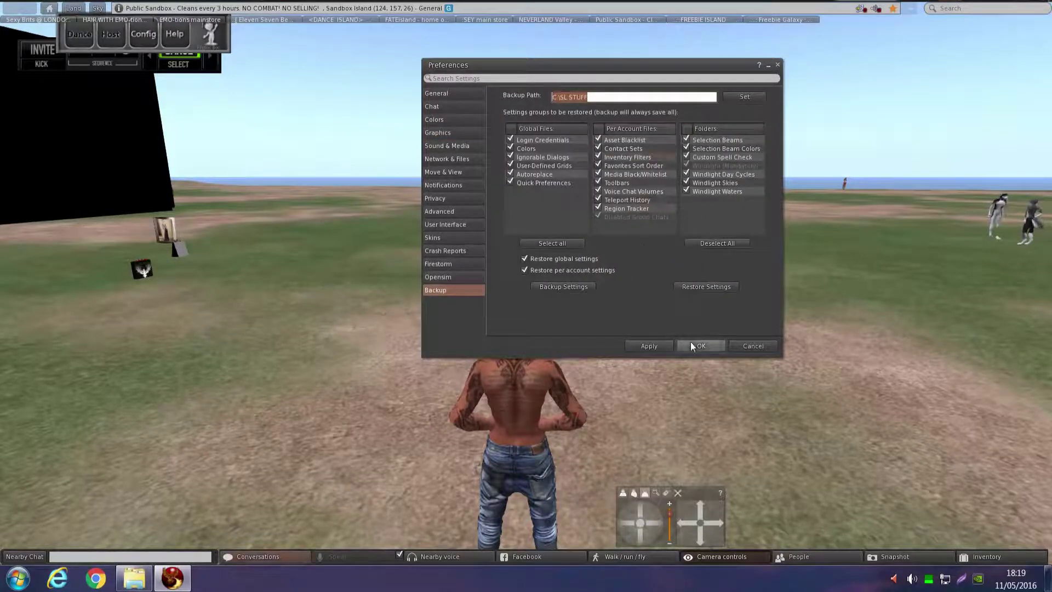
Recheck the cache and conversation log directories, and open the cache location's folder to examine its contents full screen.
click(449, 94)
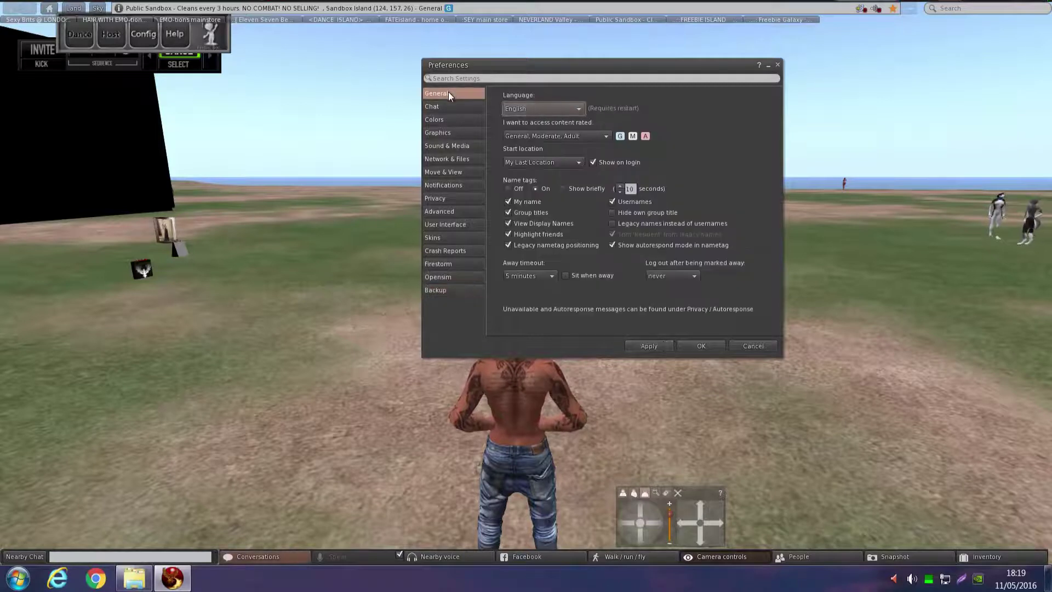
click(444, 159)
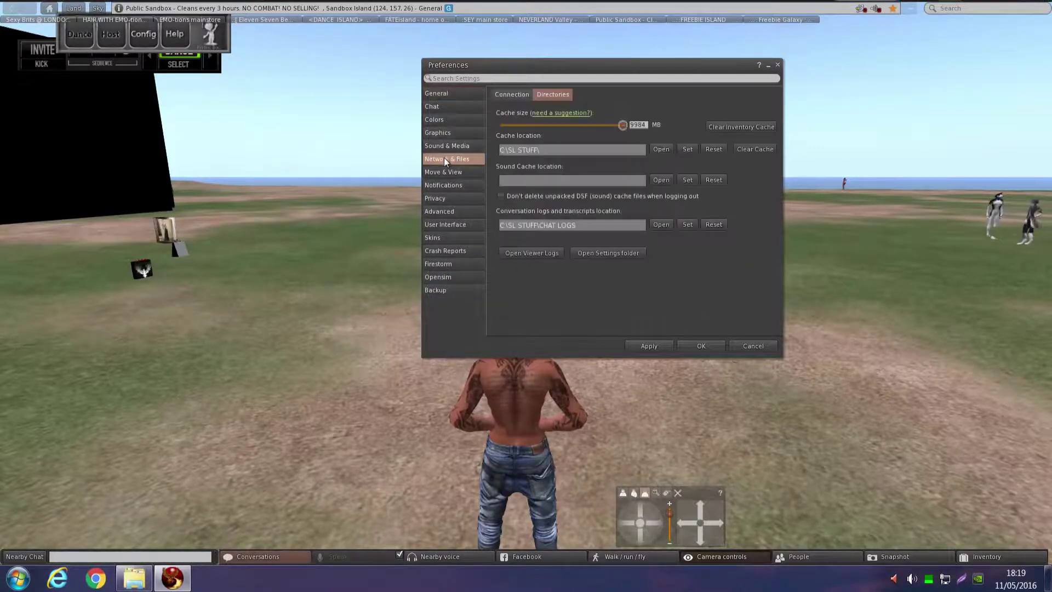
drag(555, 154, 496, 155)
drag(584, 229, 500, 227)
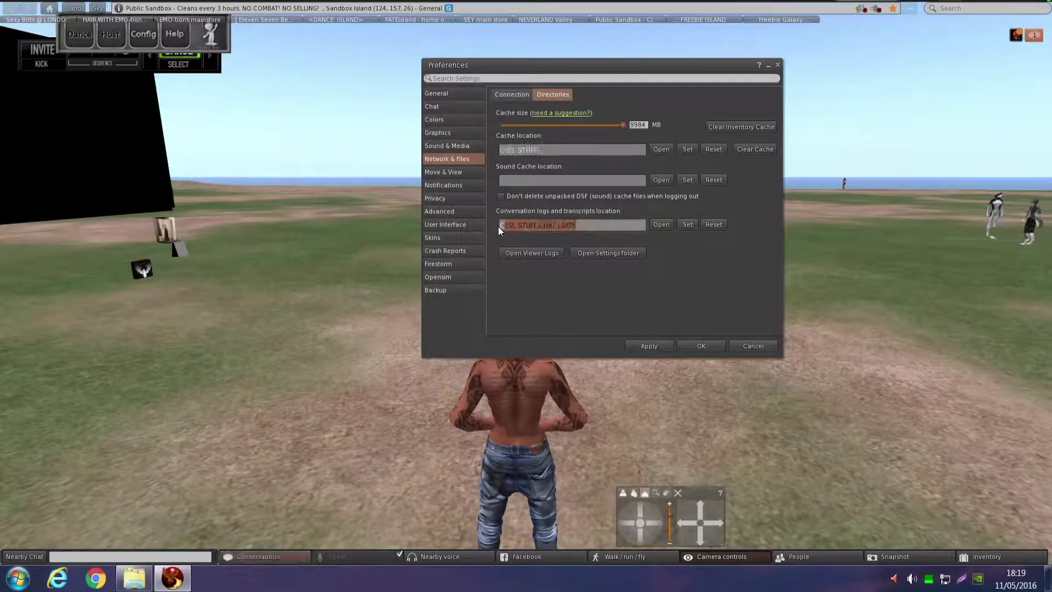
click(660, 149)
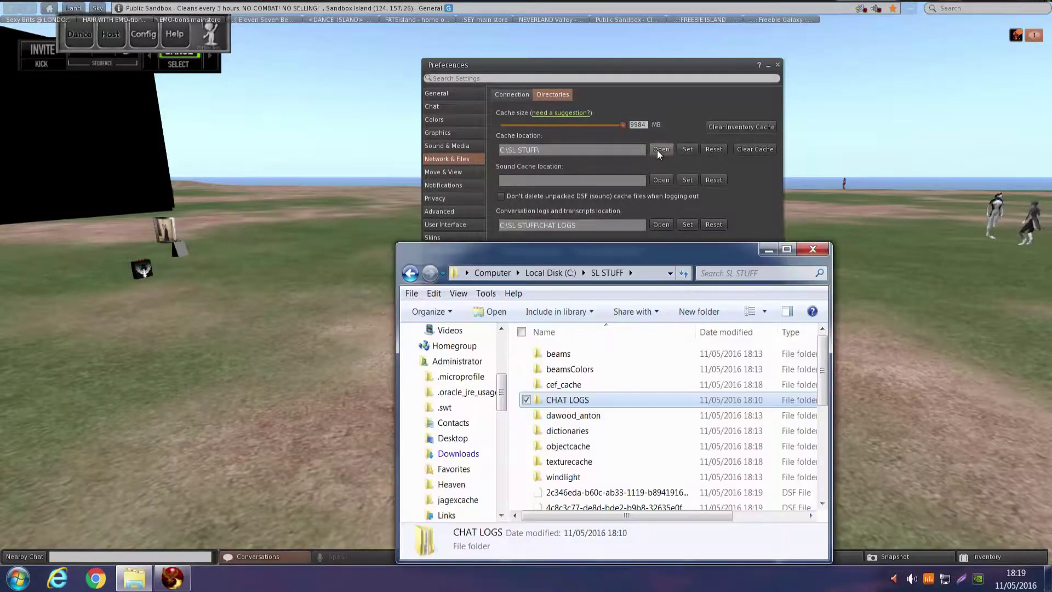
click(787, 250)
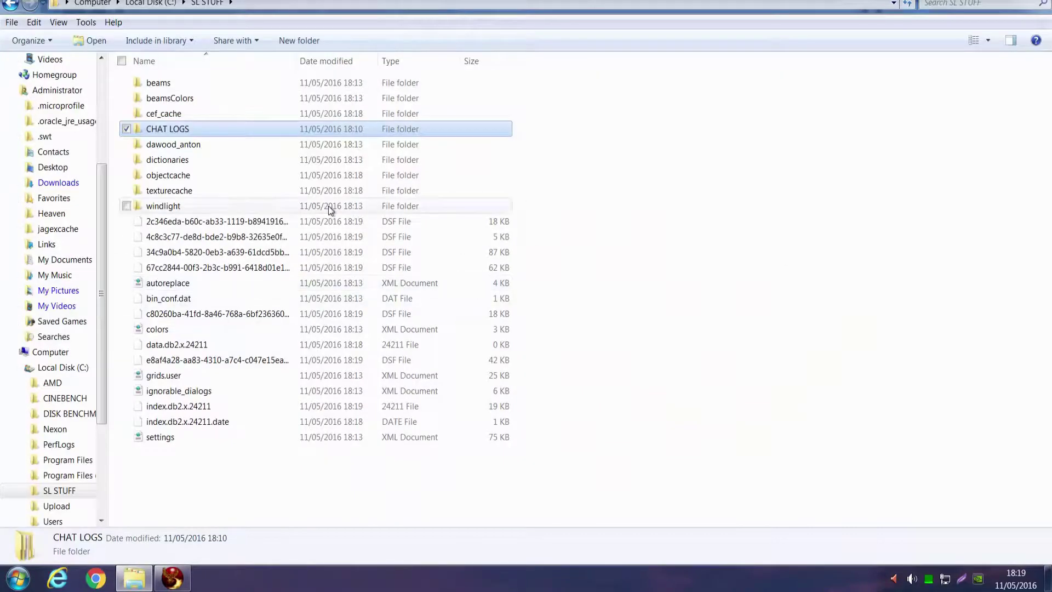
click(1040, 1)
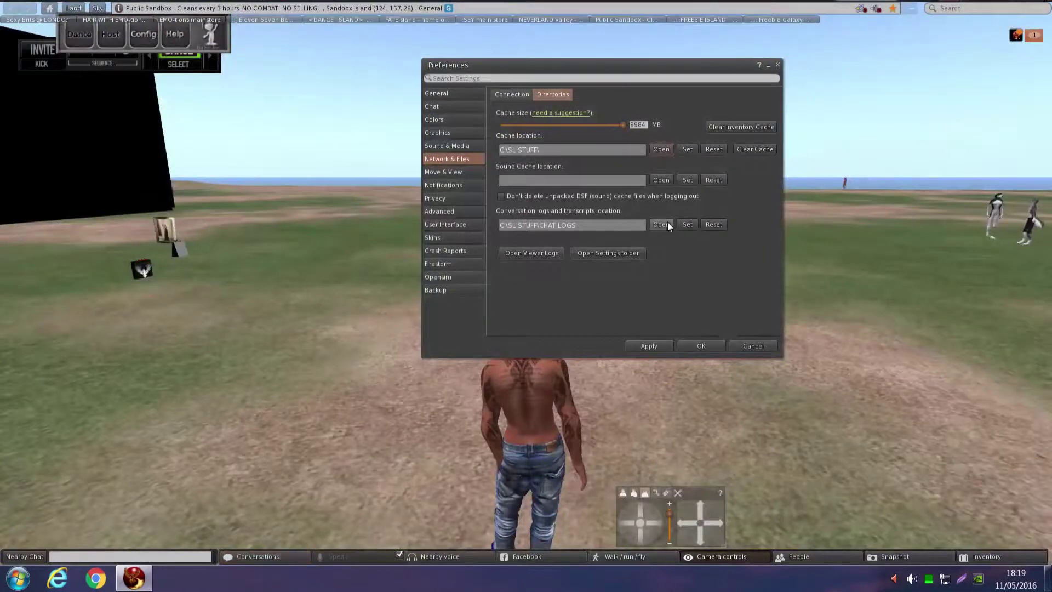
Open the conversation logs folder to examine the account's saved chat transcripts, and close the folder and the preferences with OK.
click(664, 225)
double_click(216, 87)
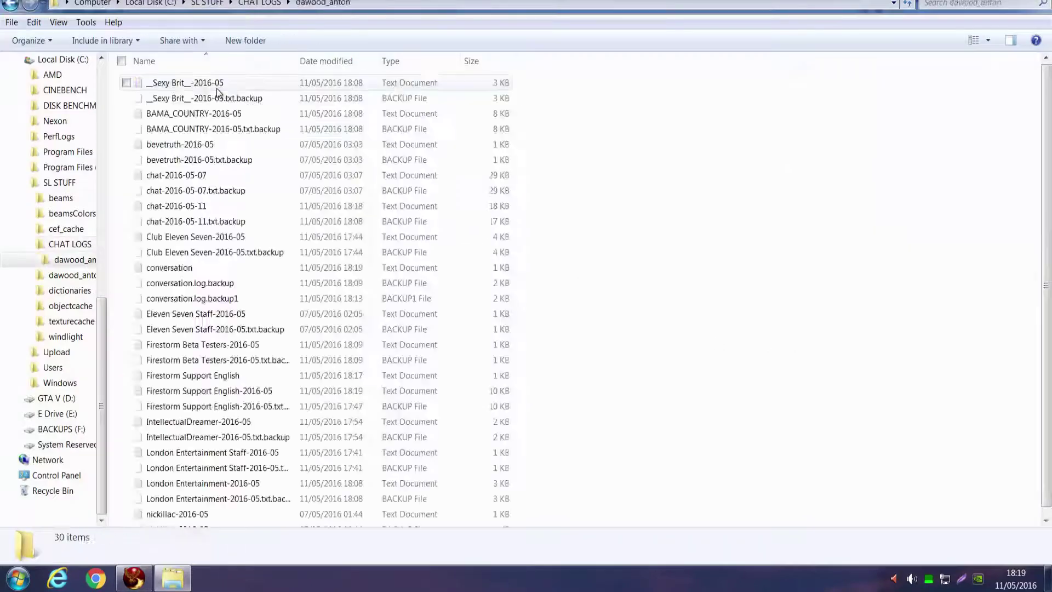
scroll(1047, 164, down, 1)
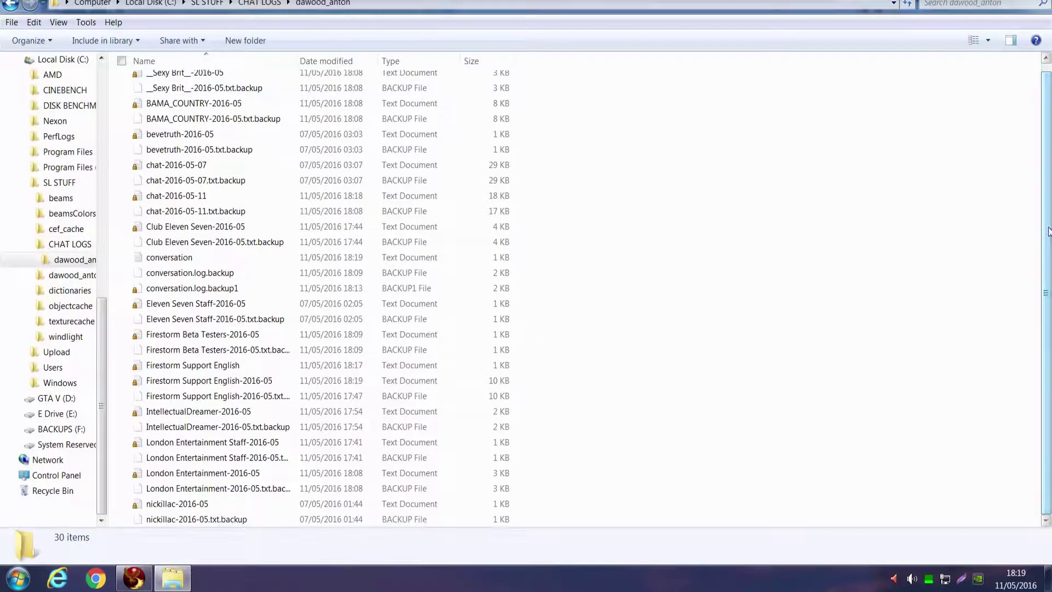
key(alt+F4)
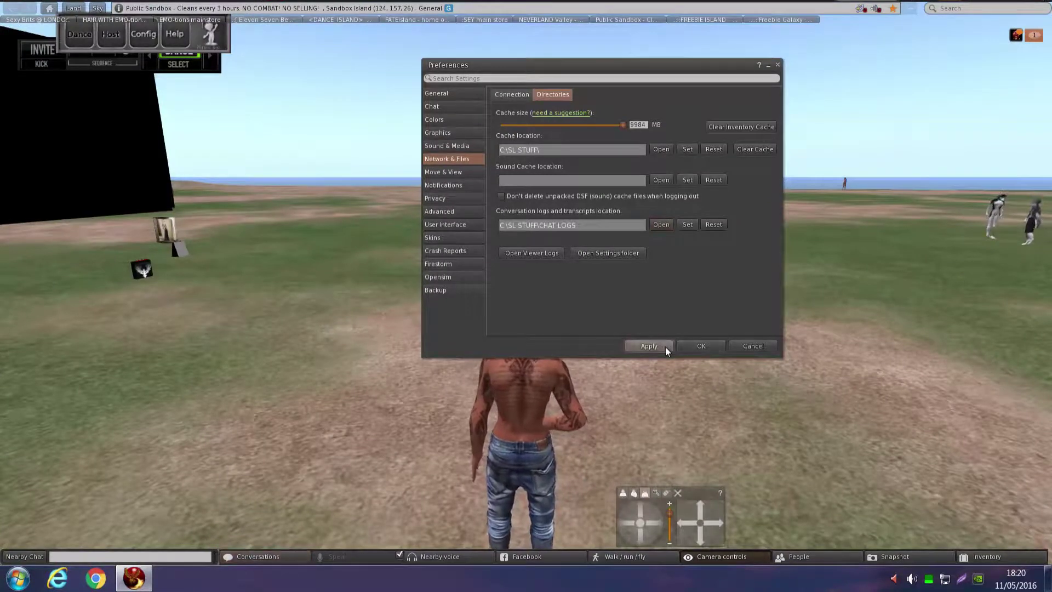
click(691, 347)
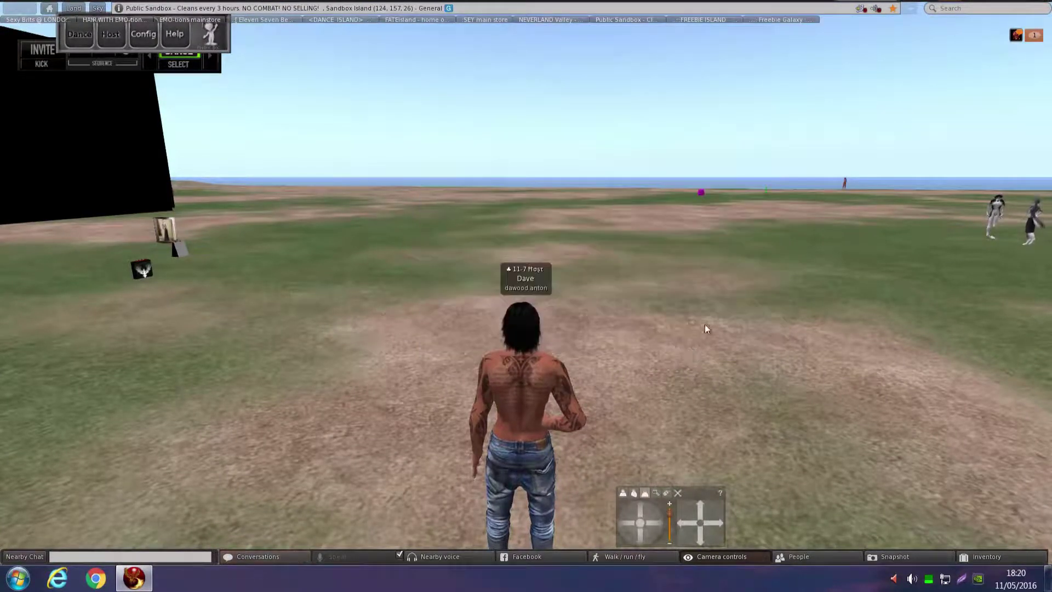